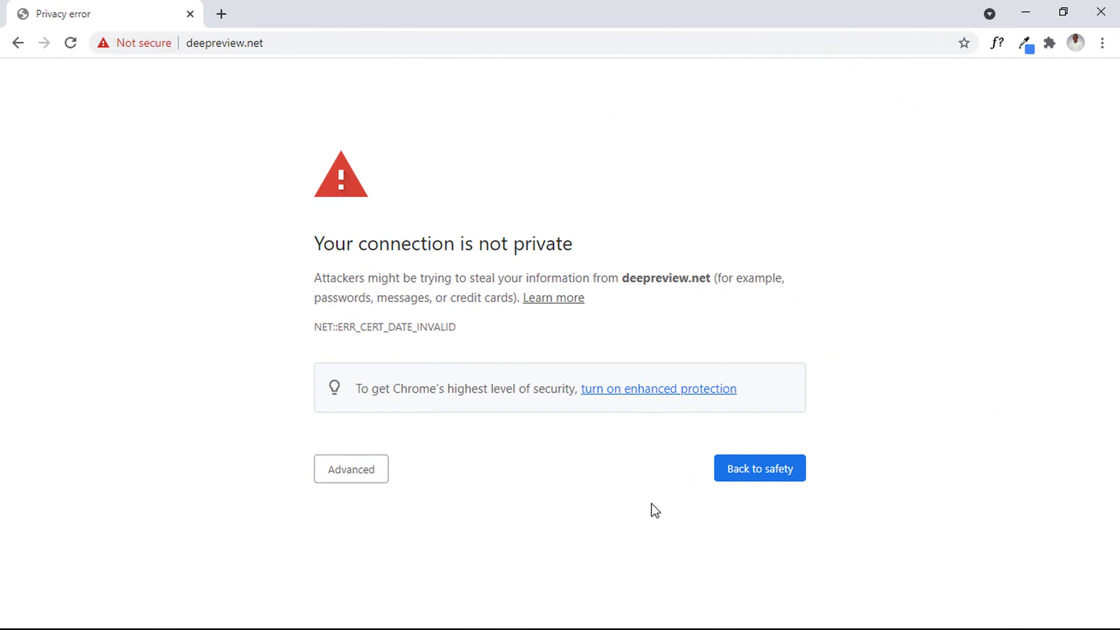
Proceed past the certificate warning to the unsafe deepreview.net site and look over its home page.
click(359, 468)
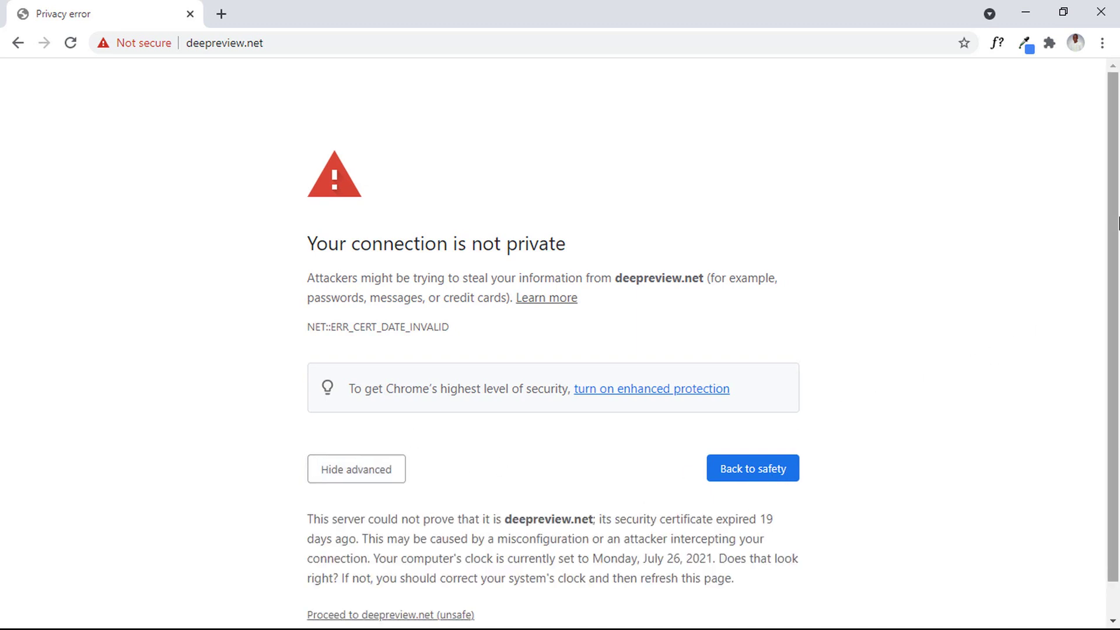
drag(1118, 224, 1118, 257)
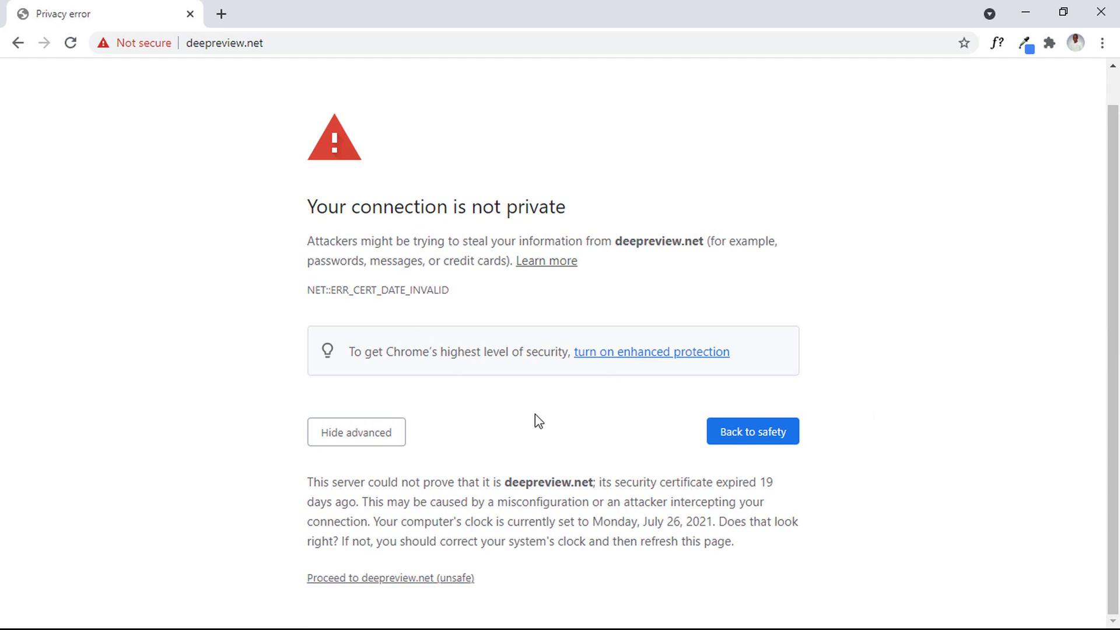
click(397, 589)
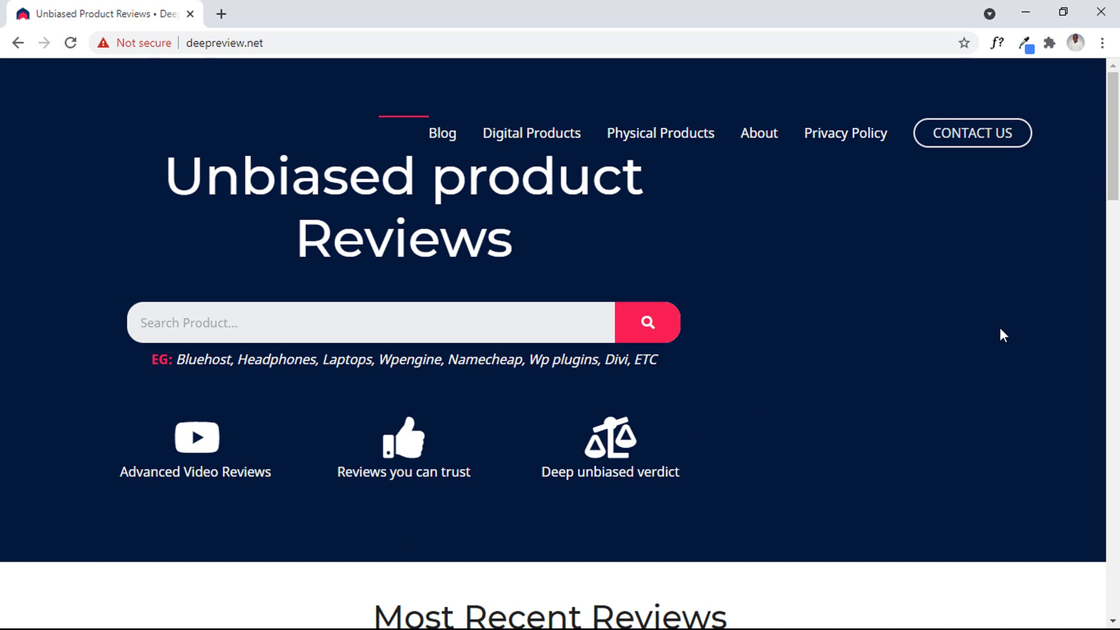
scroll(1115, 192, down, 5)
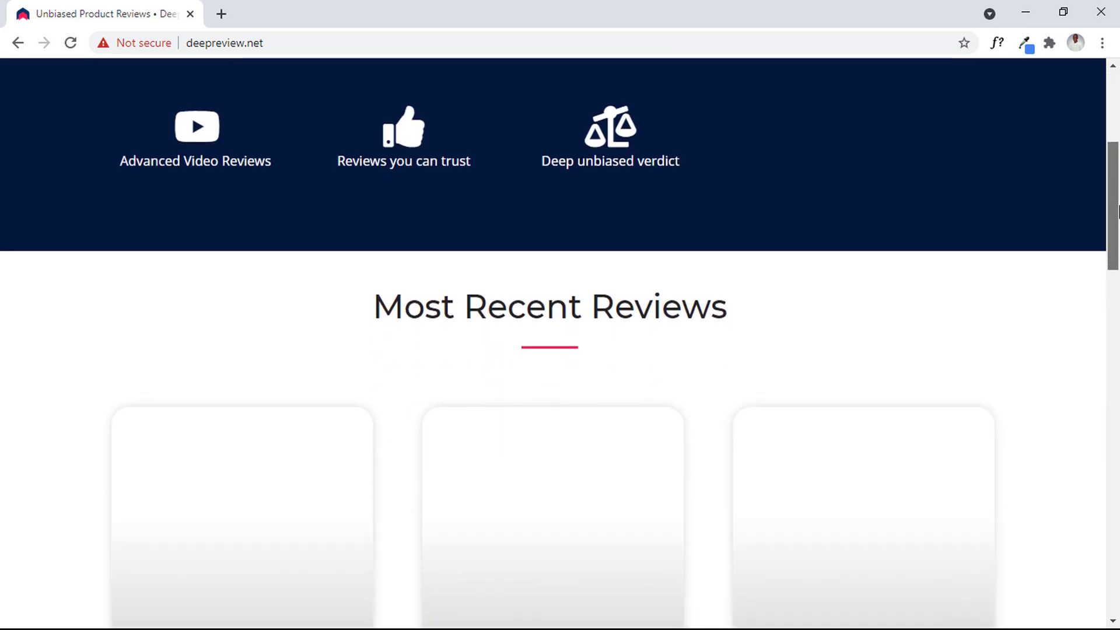
scroll(1116, 213, up, 5)
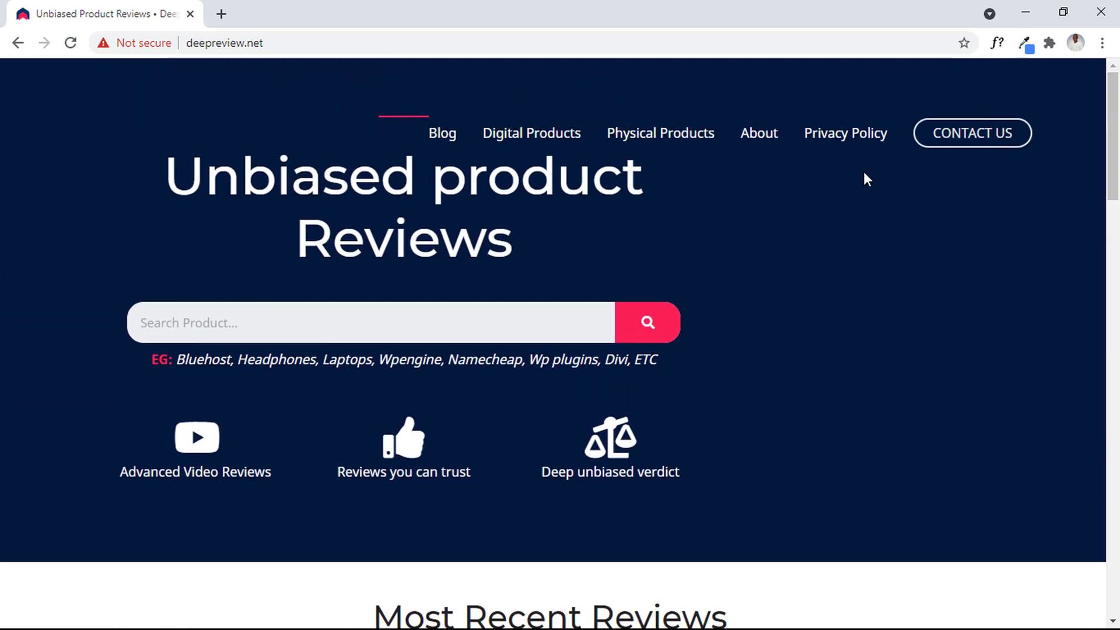
Create a Cloudflare account at cloudflare.com with the saved e-mail and account password, and save the login in the browser.
click(220, 13)
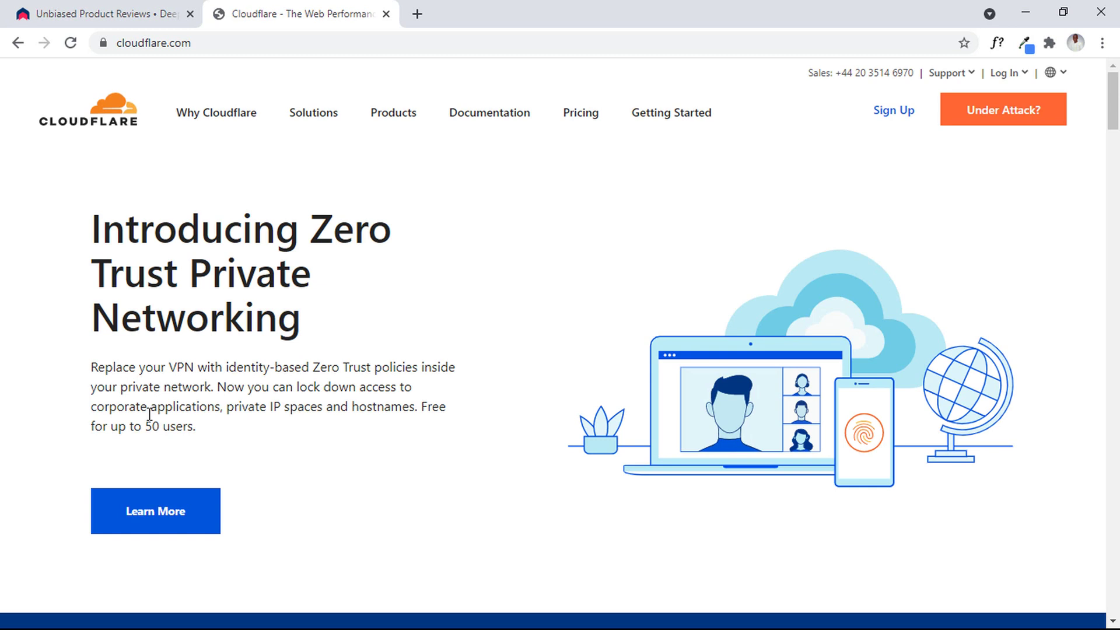
click(884, 114)
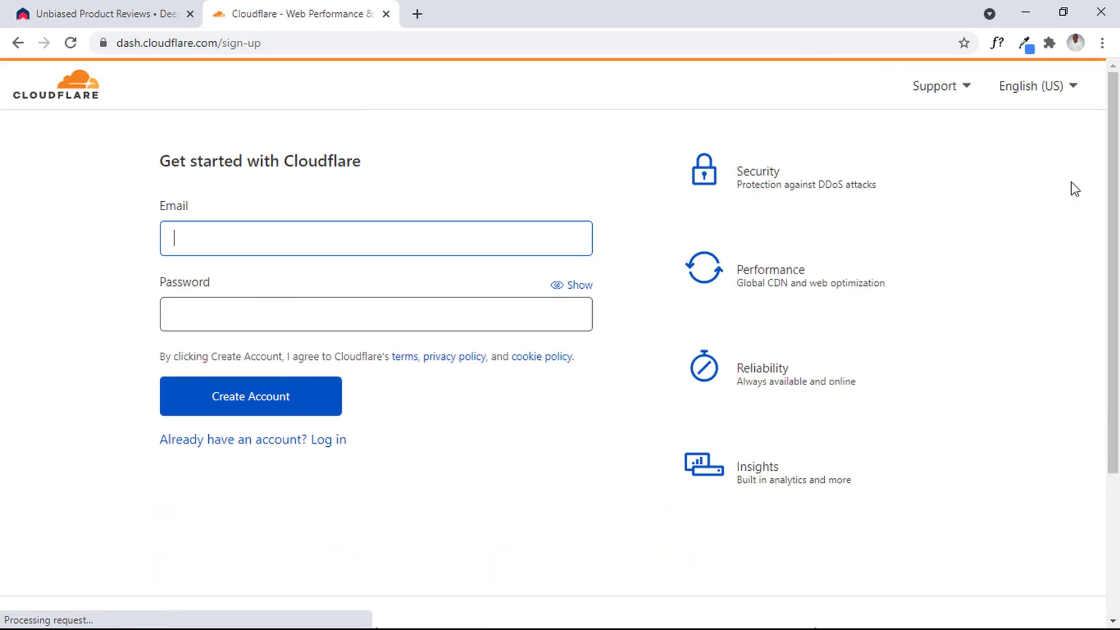
text(dee)
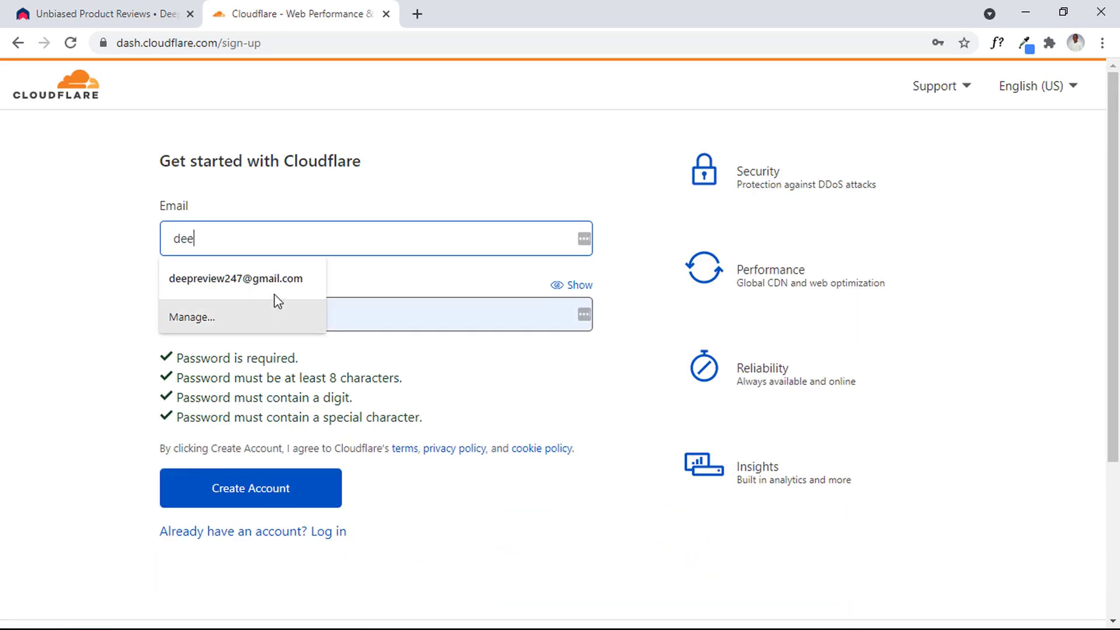
click(266, 294)
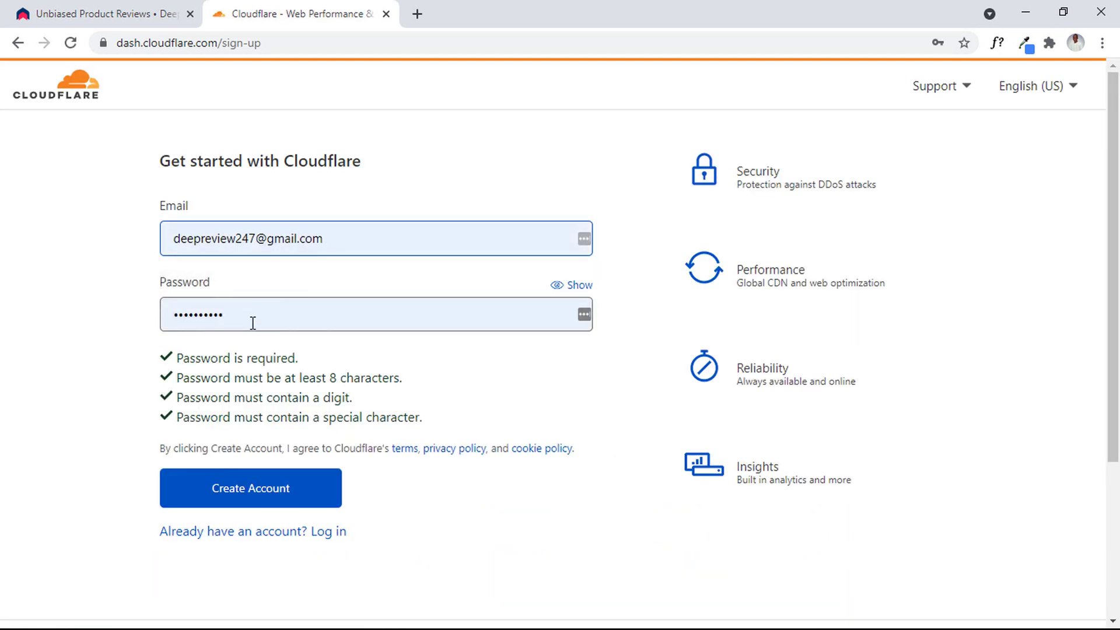
click(273, 481)
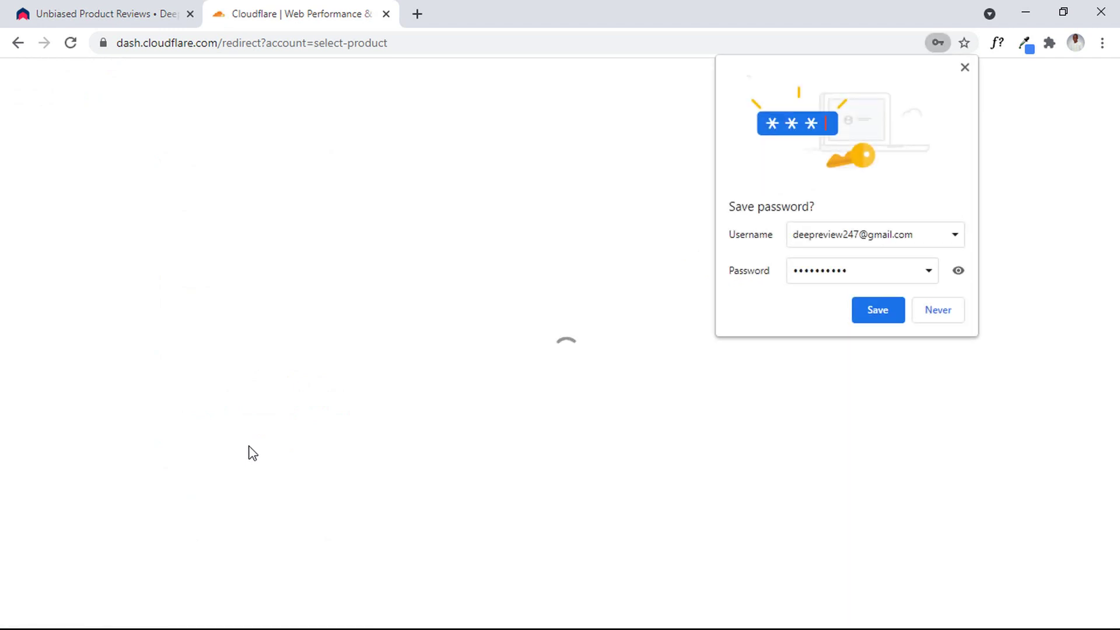
click(883, 314)
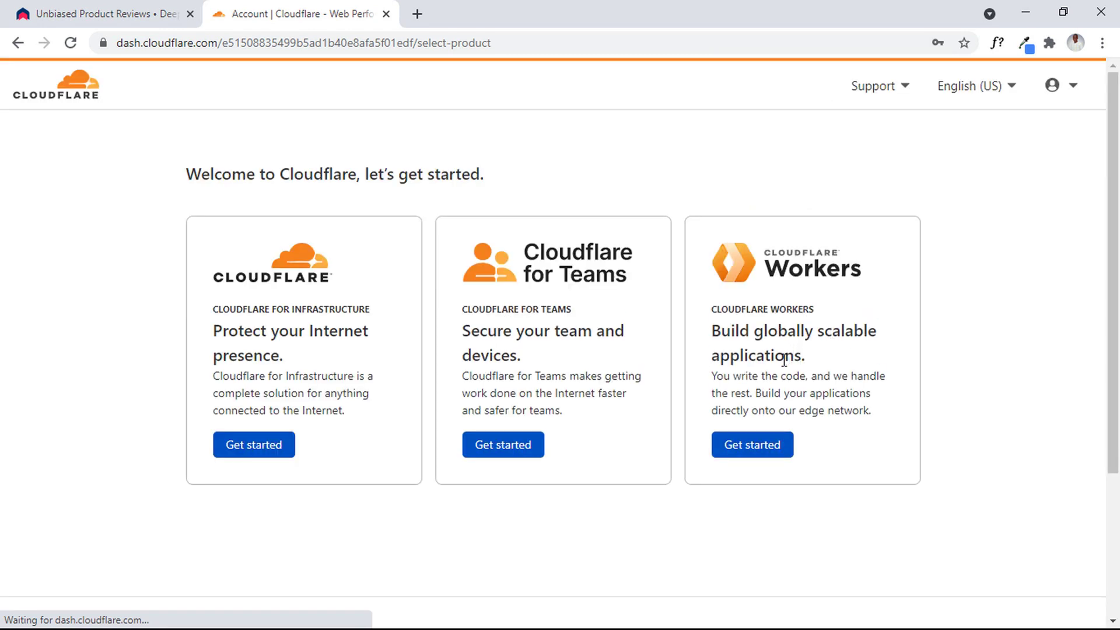
Add the site deepreview.net under Cloudflare for Infrastructure and choose the Free $0 plan.
click(263, 450)
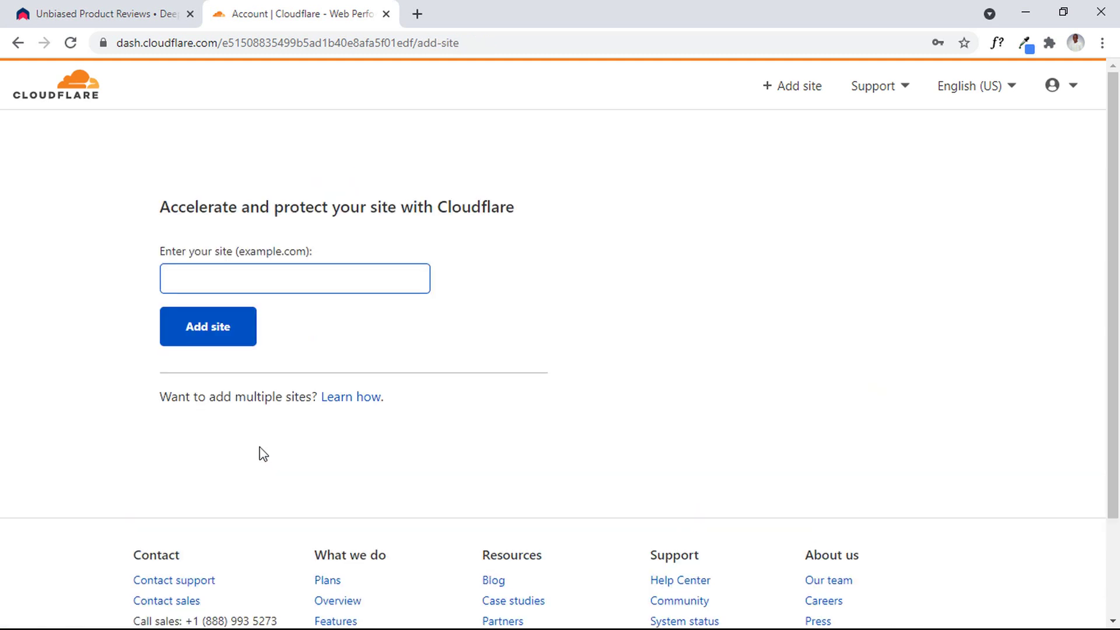
text(deepreview.net)
click(195, 324)
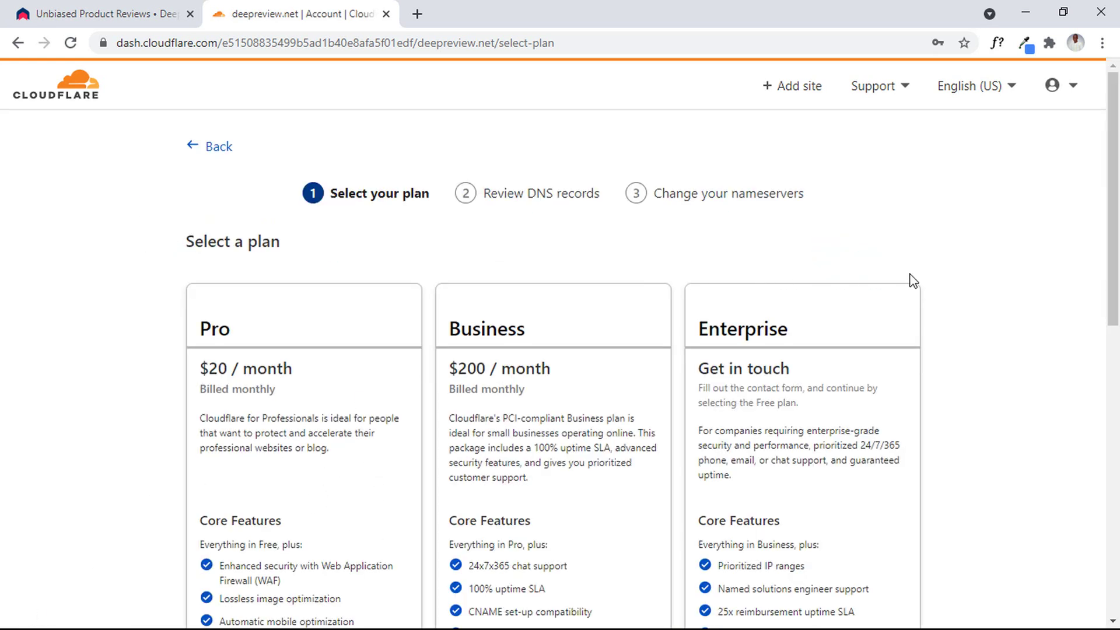
drag(1114, 172, 1118, 419)
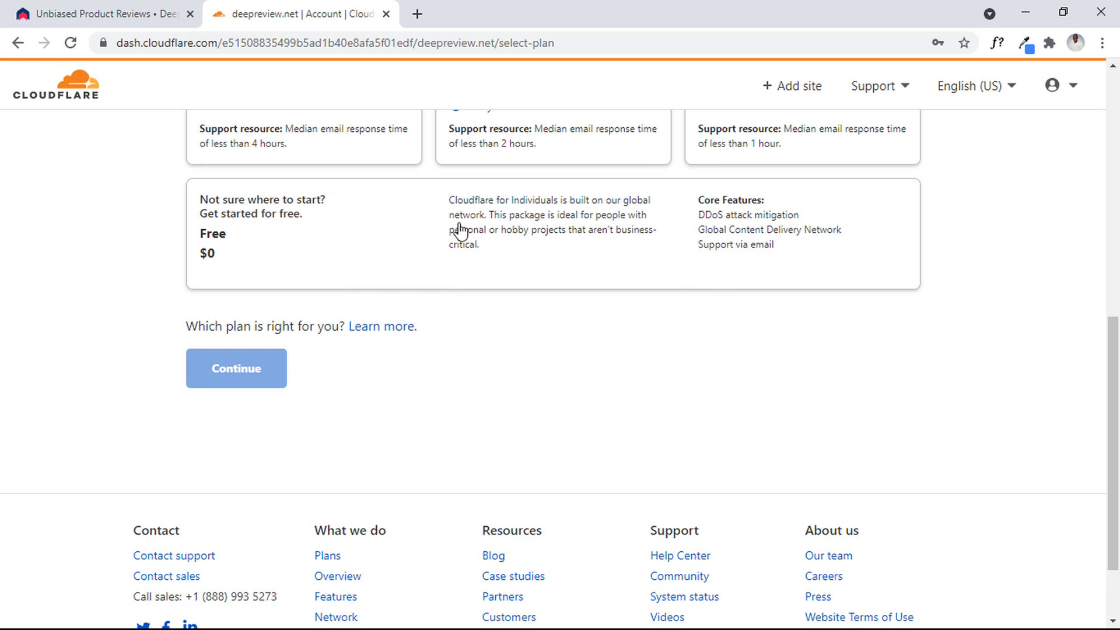
click(321, 234)
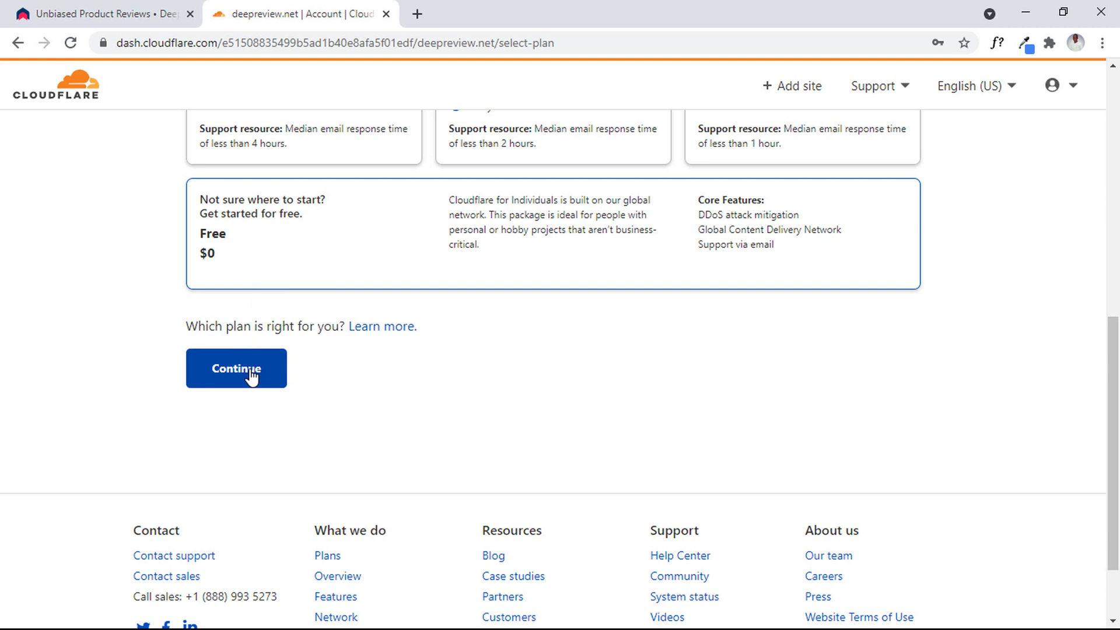
Accept the scanned DNS records for deepreview.net and go through the instructions for changing the nameservers.
drag(1113, 443, 1118, 260)
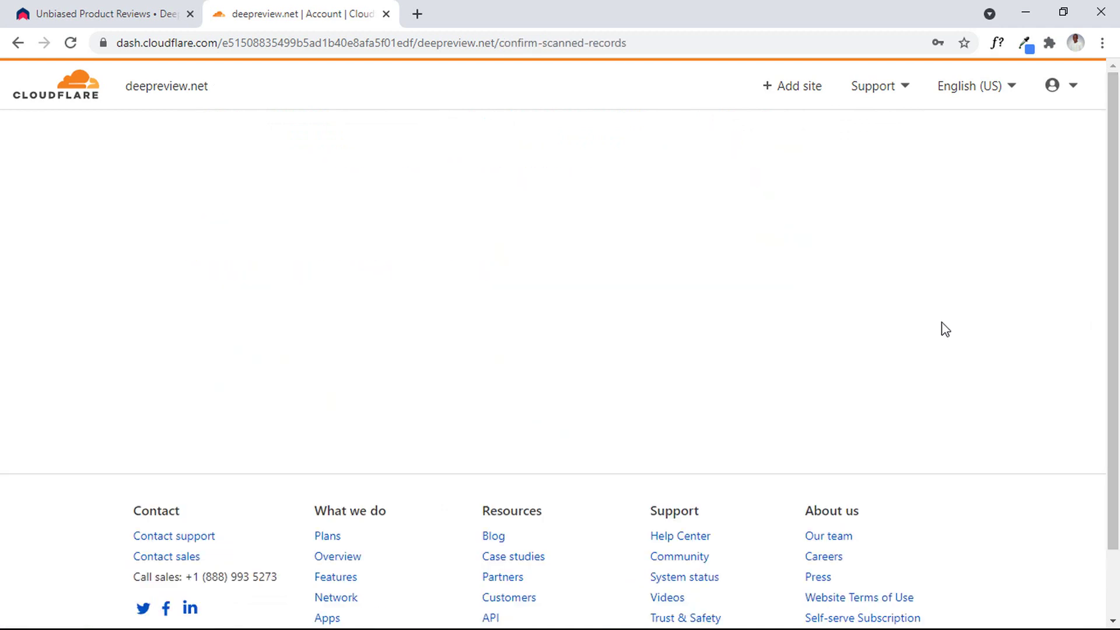
drag(1114, 198, 1107, 450)
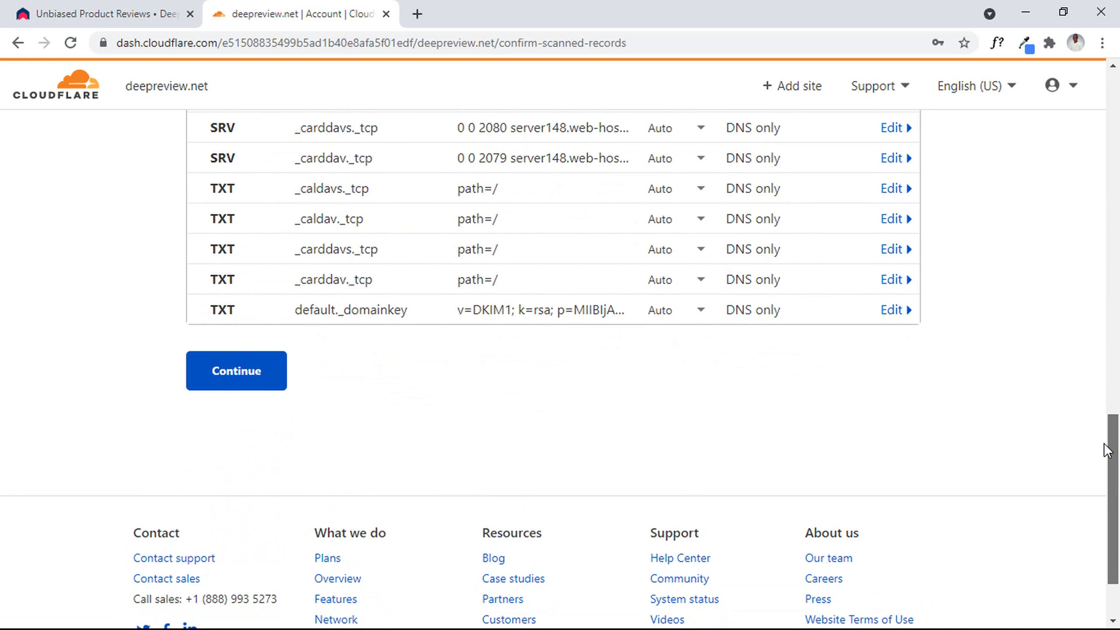
click(251, 375)
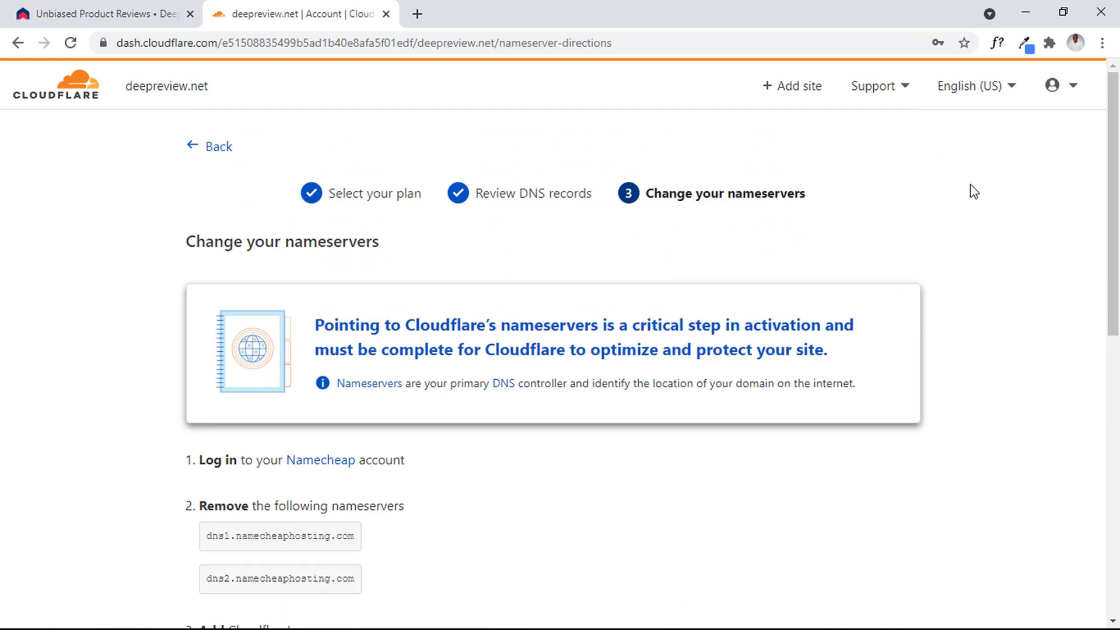
drag(1117, 181, 1118, 235)
scroll(1118, 235, down, 3)
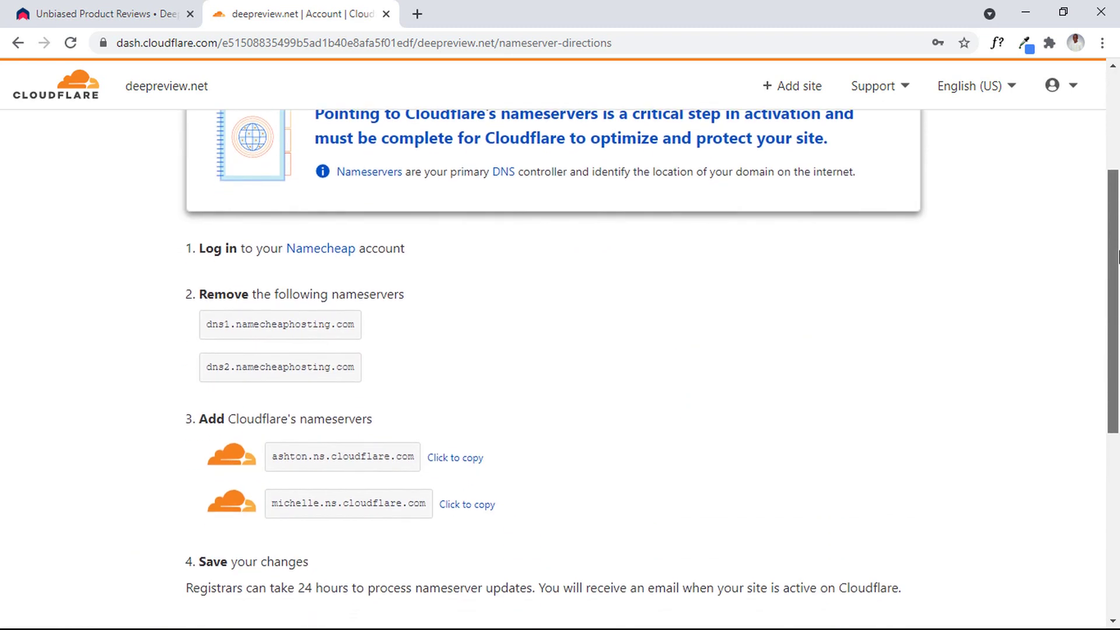
scroll(1118, 272, down, 1)
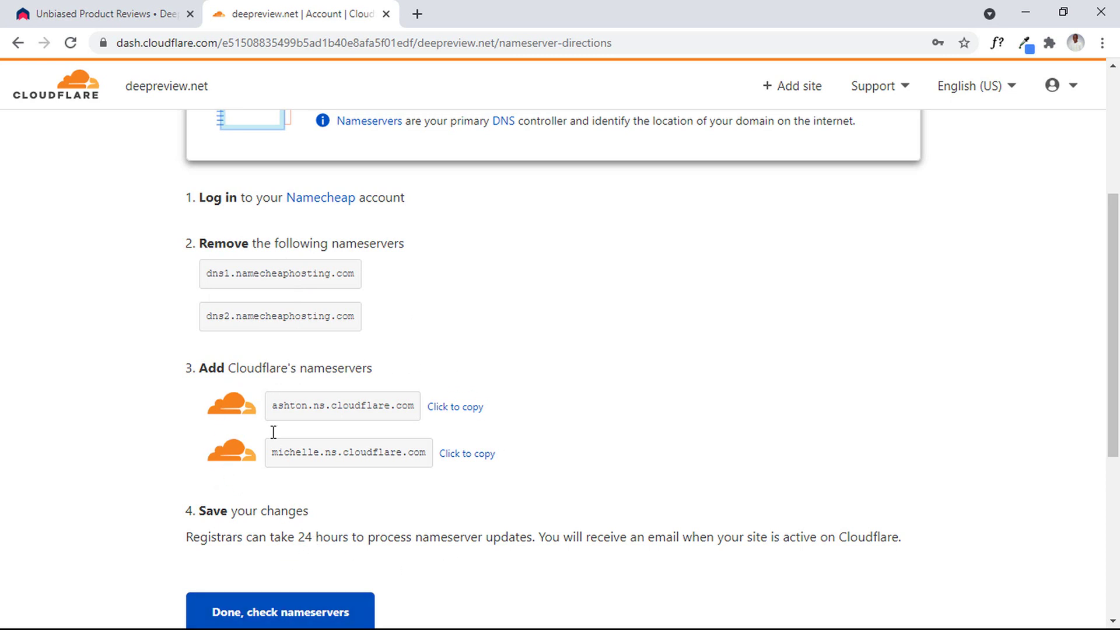
Switch to the Namecheap account dashboard and open the management page of the deepreview.net domain.
click(425, 20)
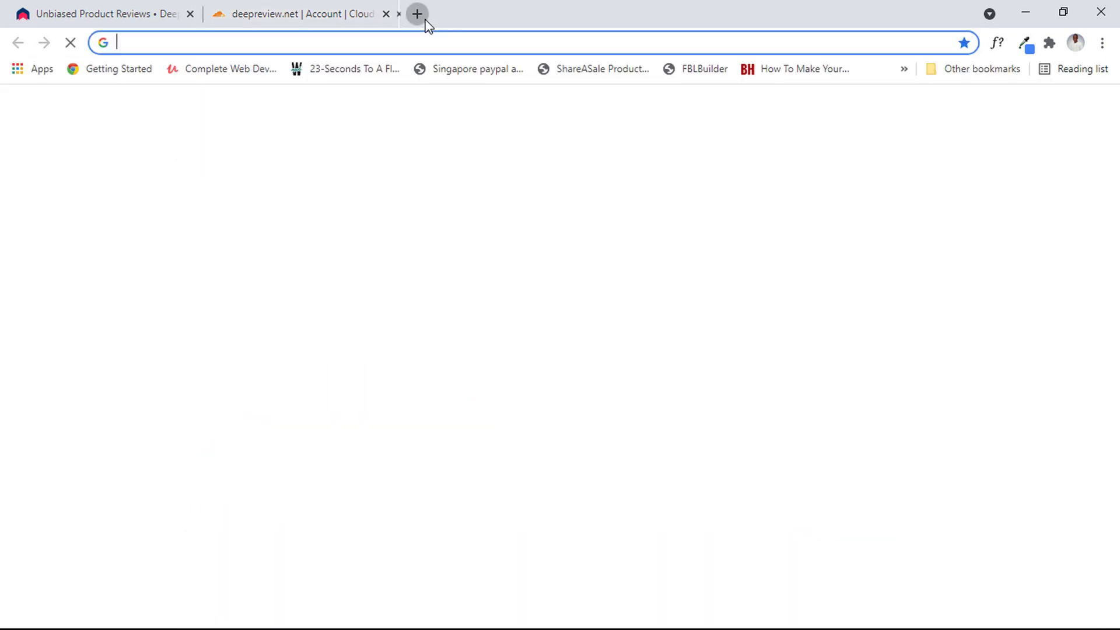
click(303, 13)
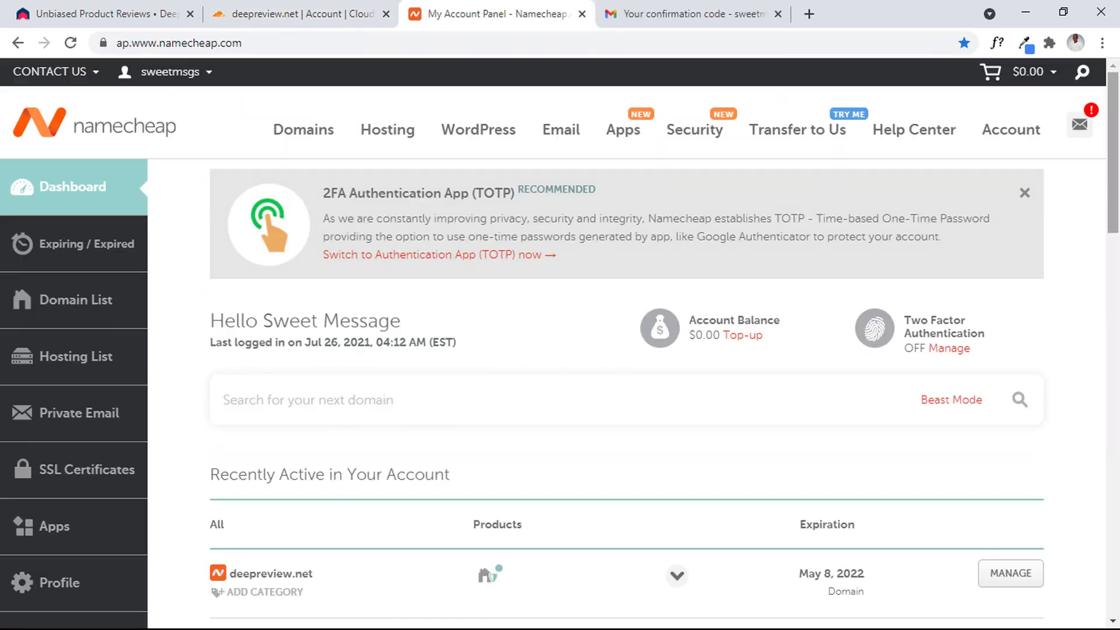
scroll(560, 344, down, 5)
click(676, 273)
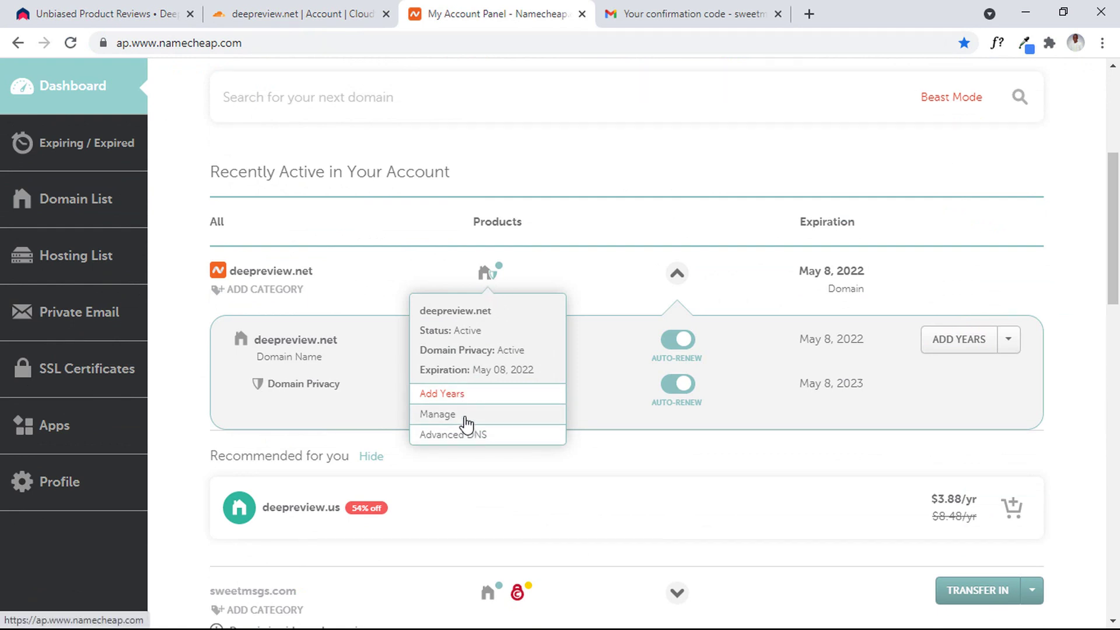
click(465, 417)
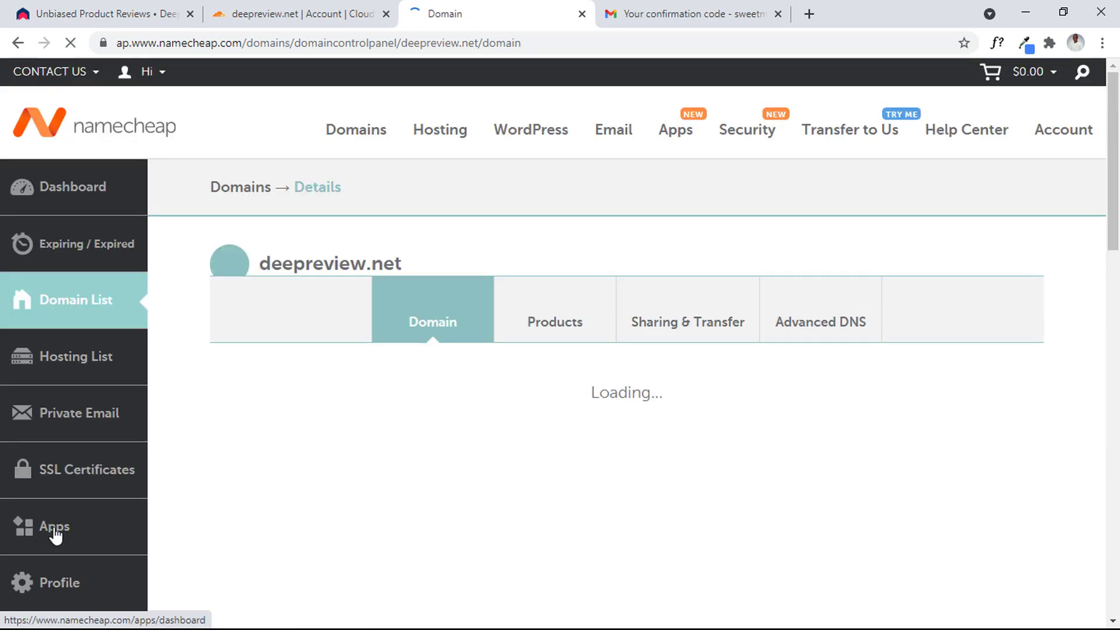
Set the nameservers option of deepreview.net to Custom DNS.
drag(1113, 126, 1117, 173)
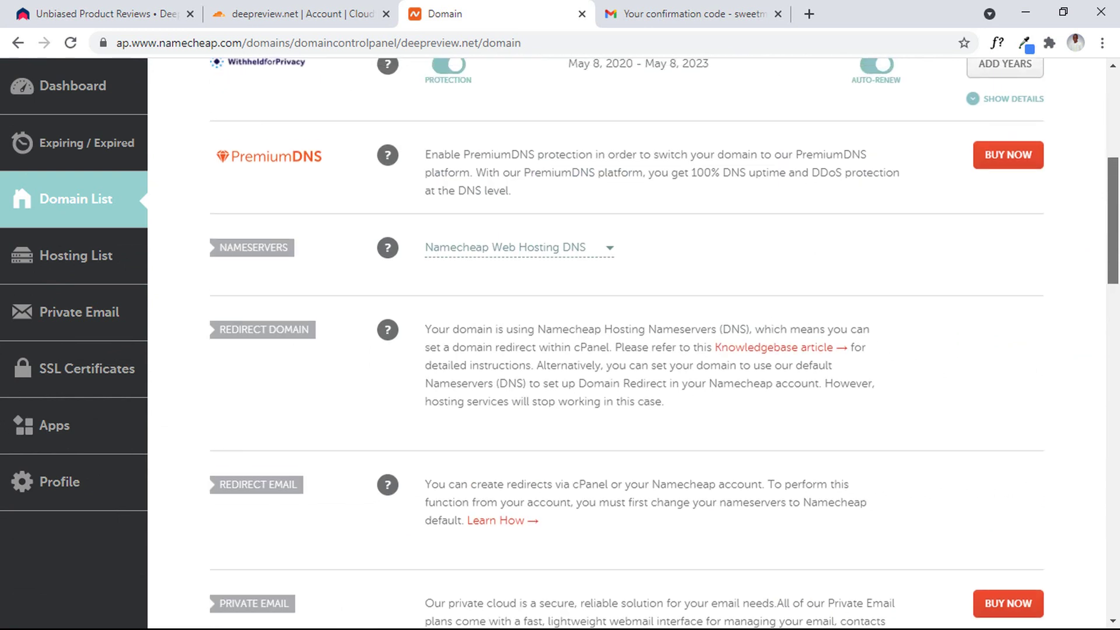
click(604, 248)
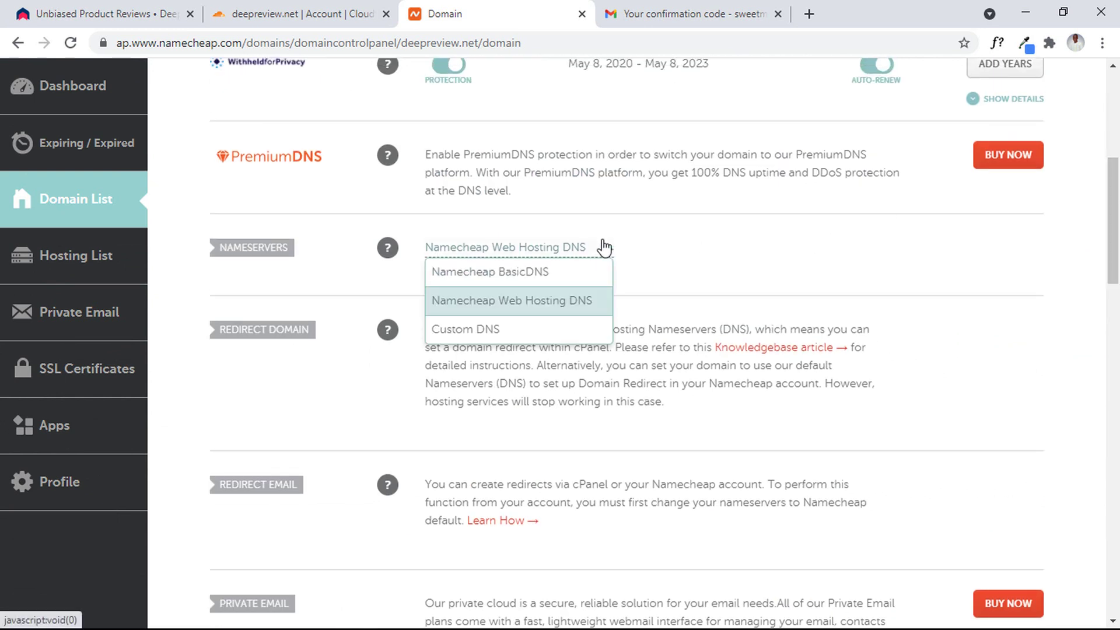
click(522, 331)
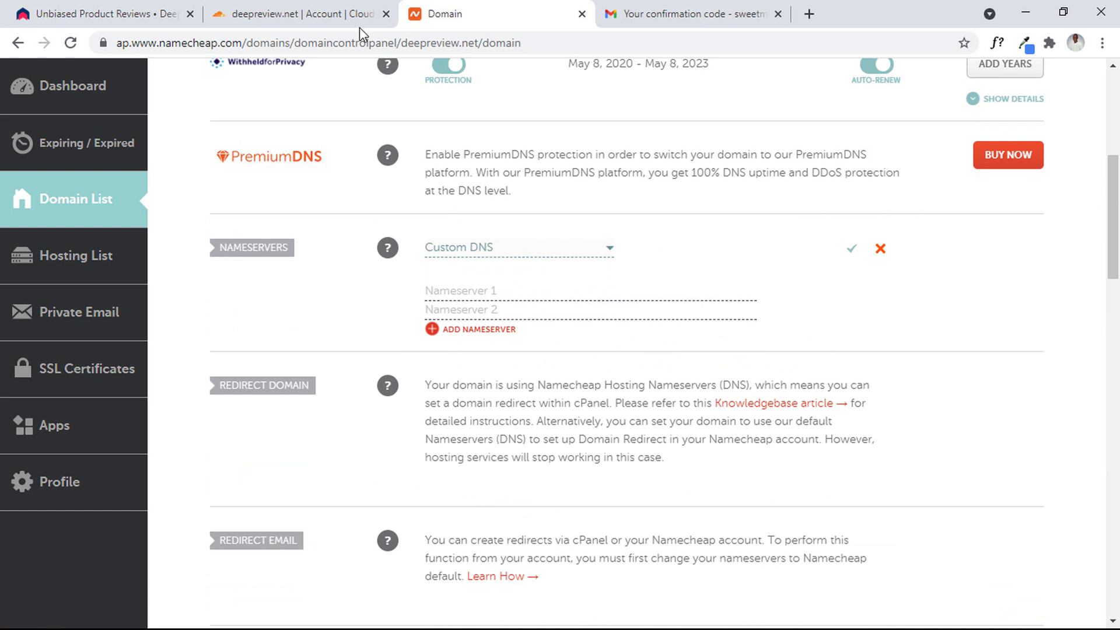
Copy the nameserver ashton.ns.cloudflare.com from Cloudflare and paste it as Nameserver 1 in Namecheap.
click(288, 12)
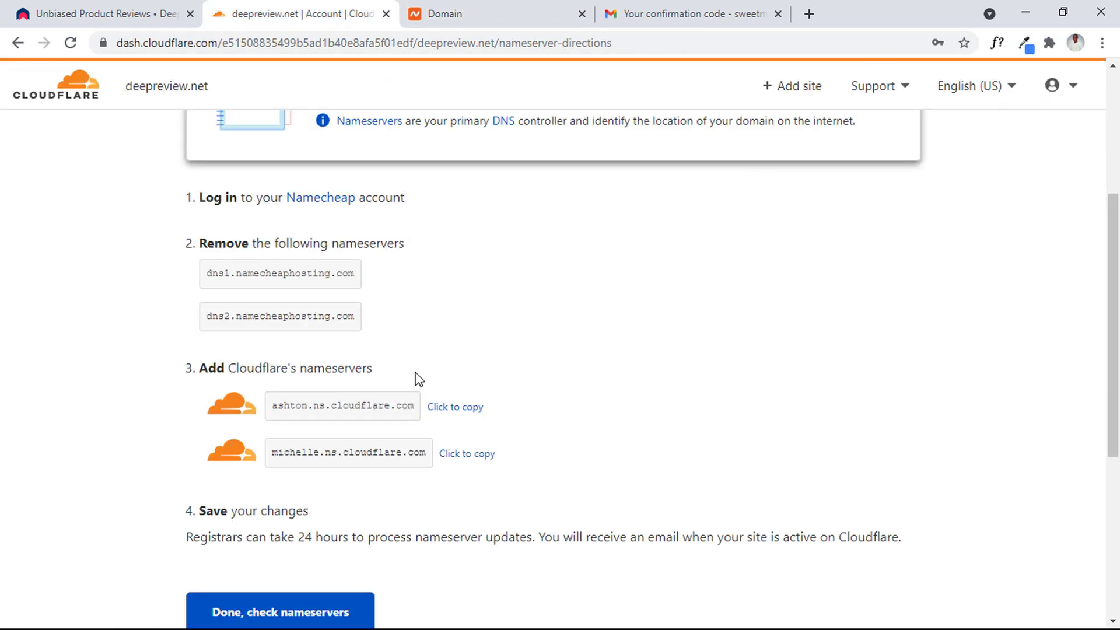
click(451, 410)
click(482, 11)
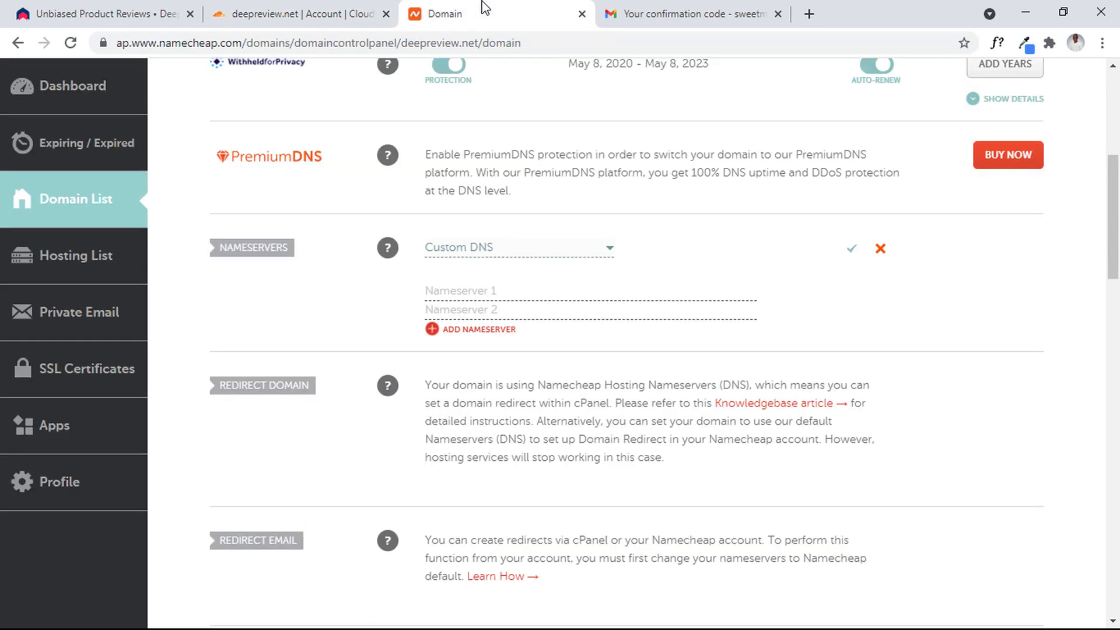
right_click(532, 282)
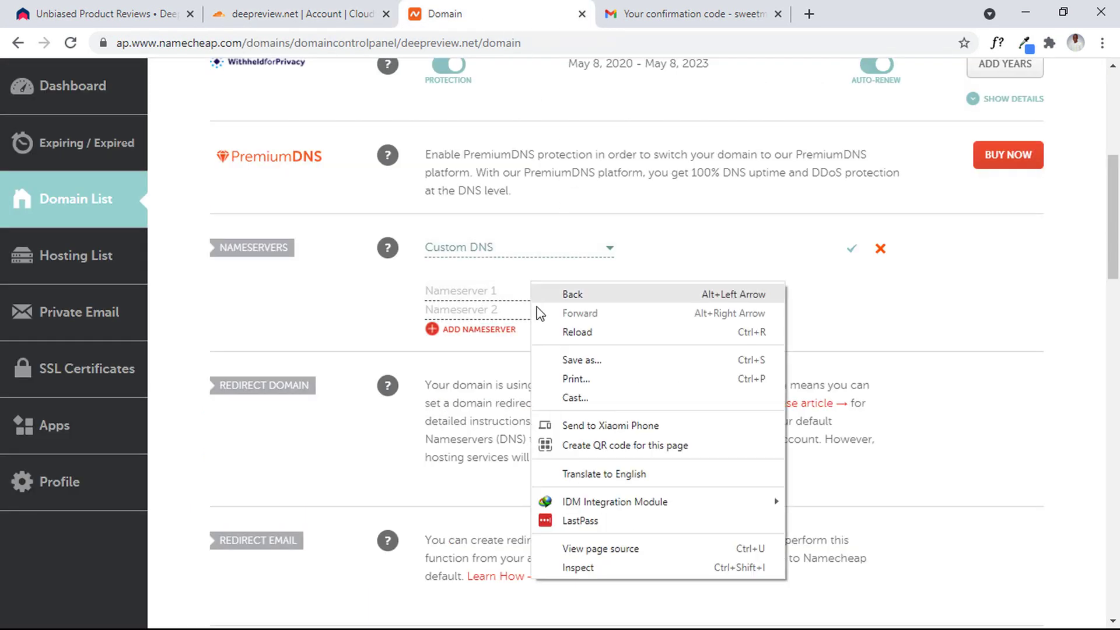
right_click(485, 297)
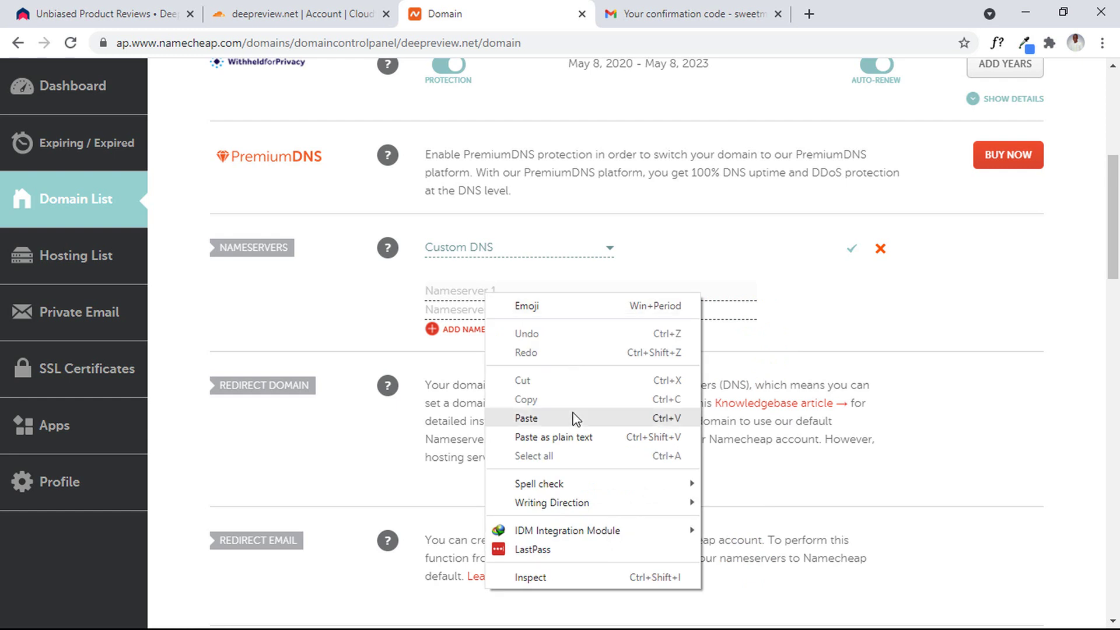
click(573, 417)
Copy the nameserver michelle.ns.cloudflare.com from Cloudflare and paste it as Nameserver 2 in Namecheap.
click(290, 18)
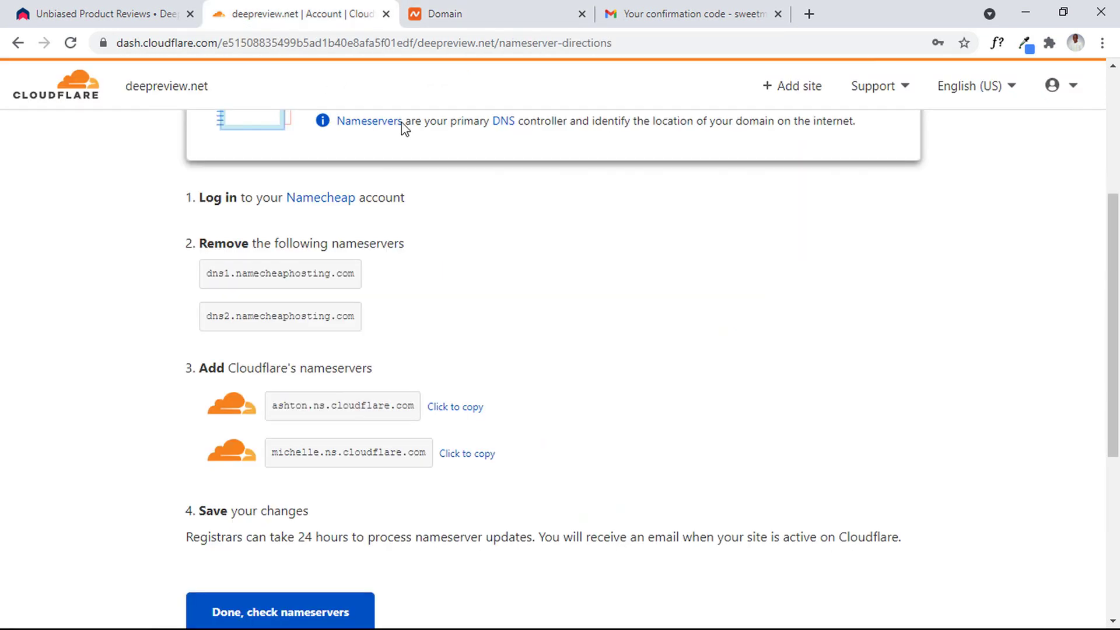
click(458, 455)
click(509, 12)
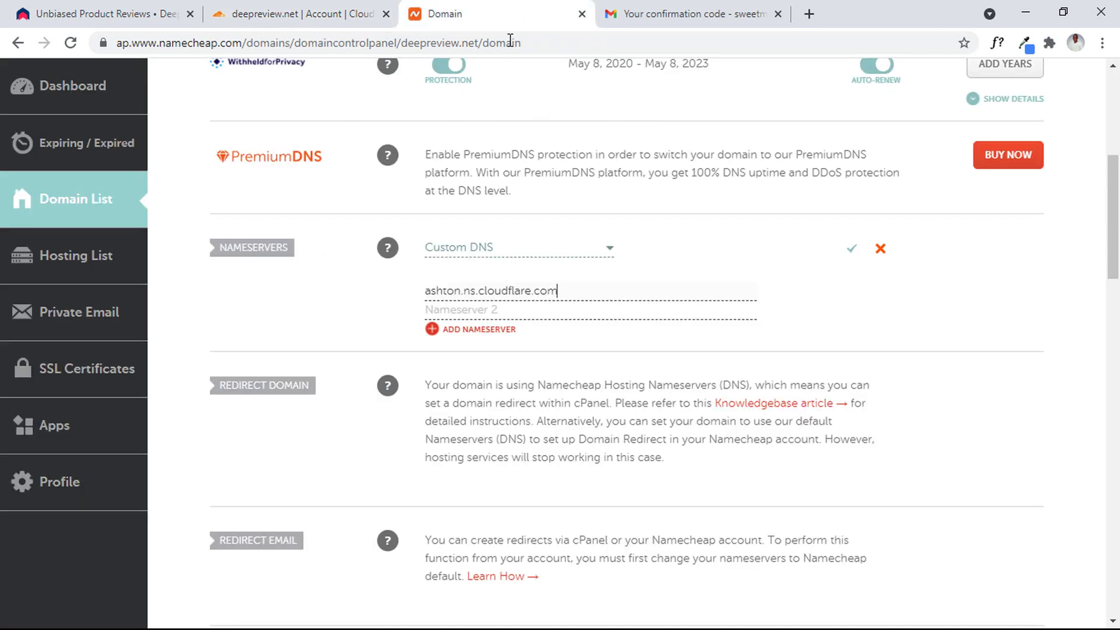
right_click(552, 309)
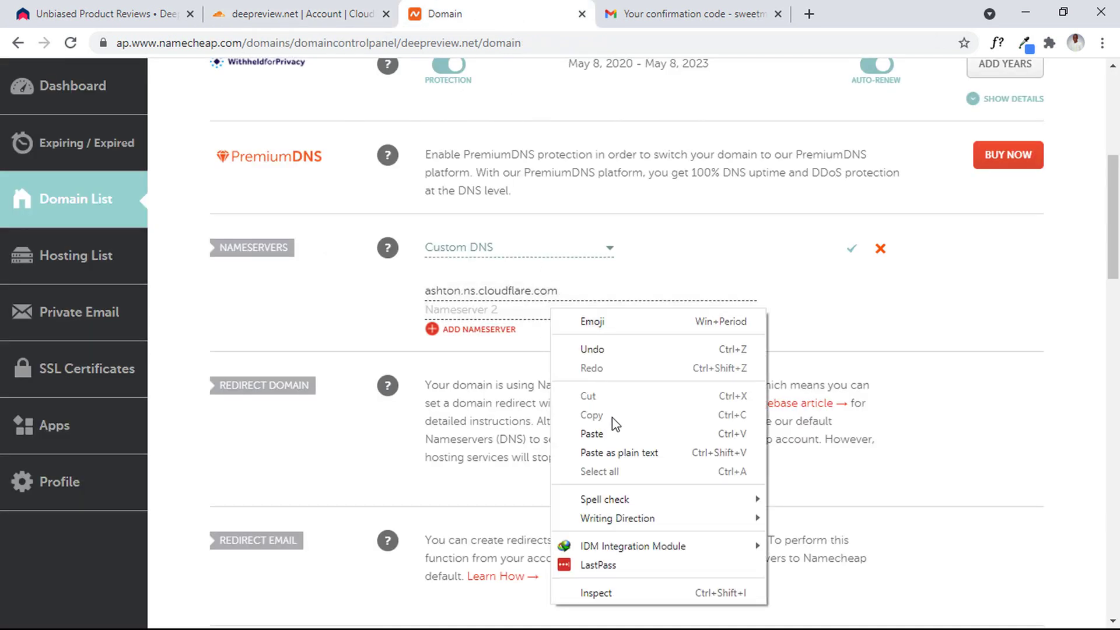
click(614, 432)
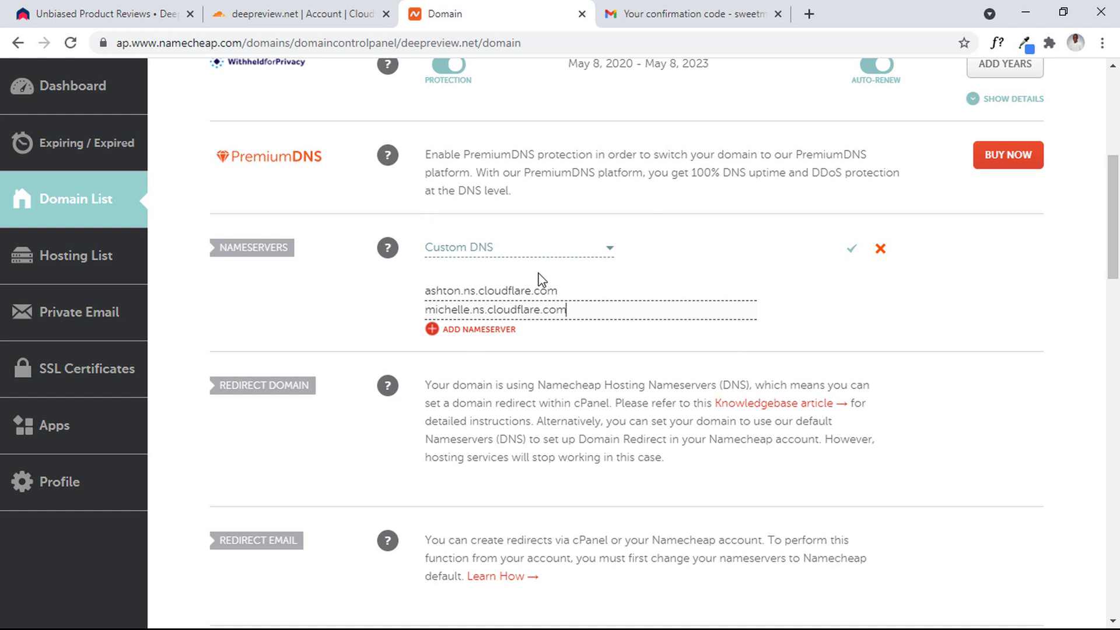
Save the custom nameservers in Namecheap, switch back to Cloudflare and submit the nameserver change for checking.
click(853, 255)
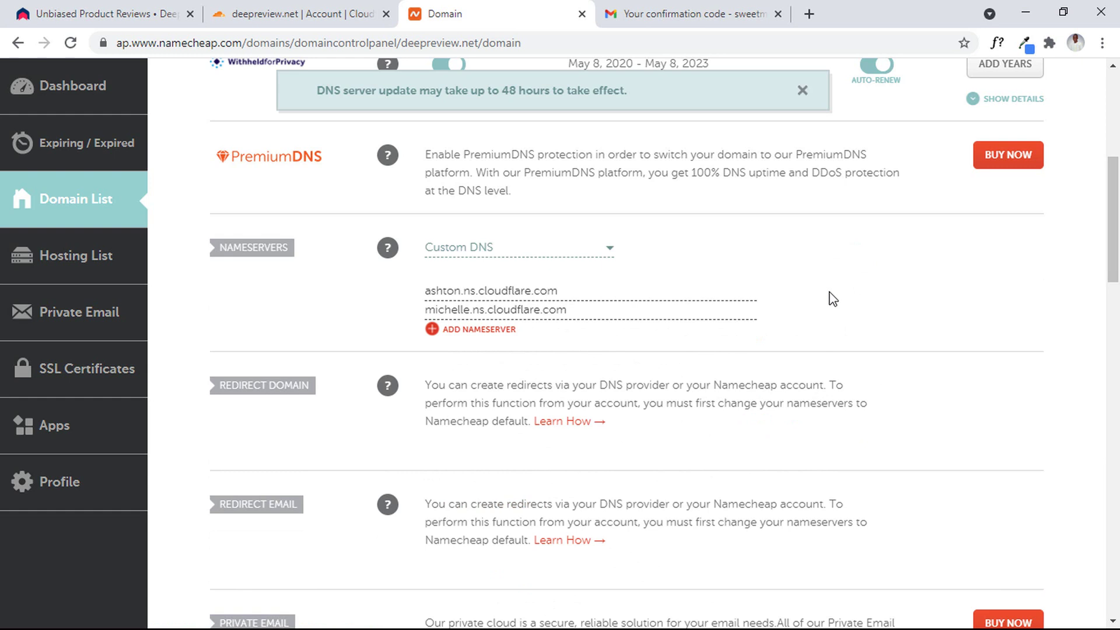
scroll(825, 315, up, 5)
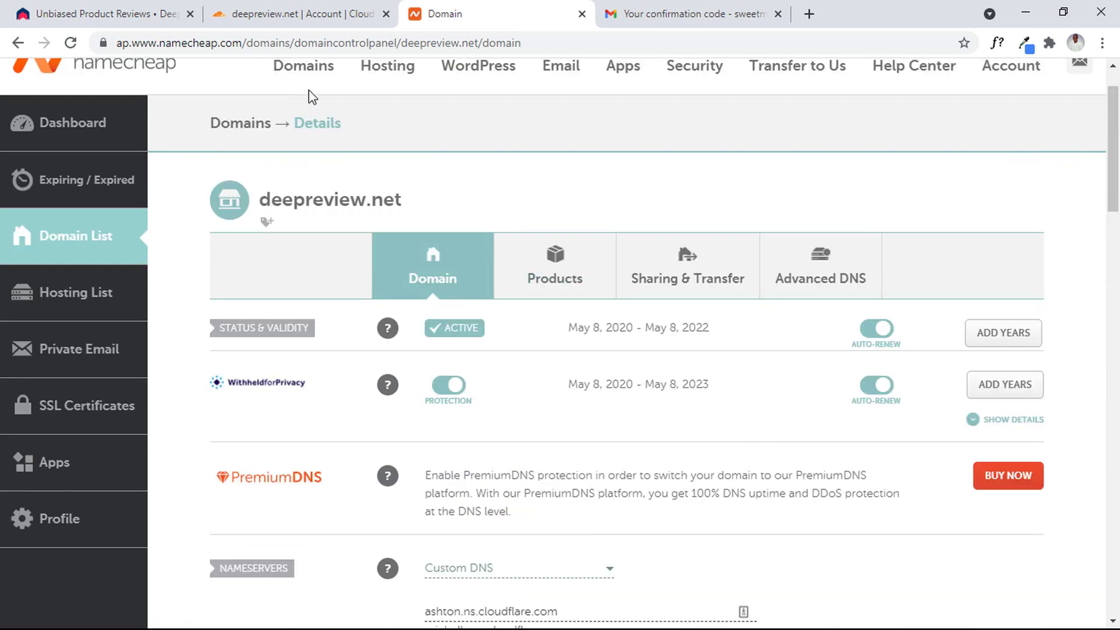
click(245, 13)
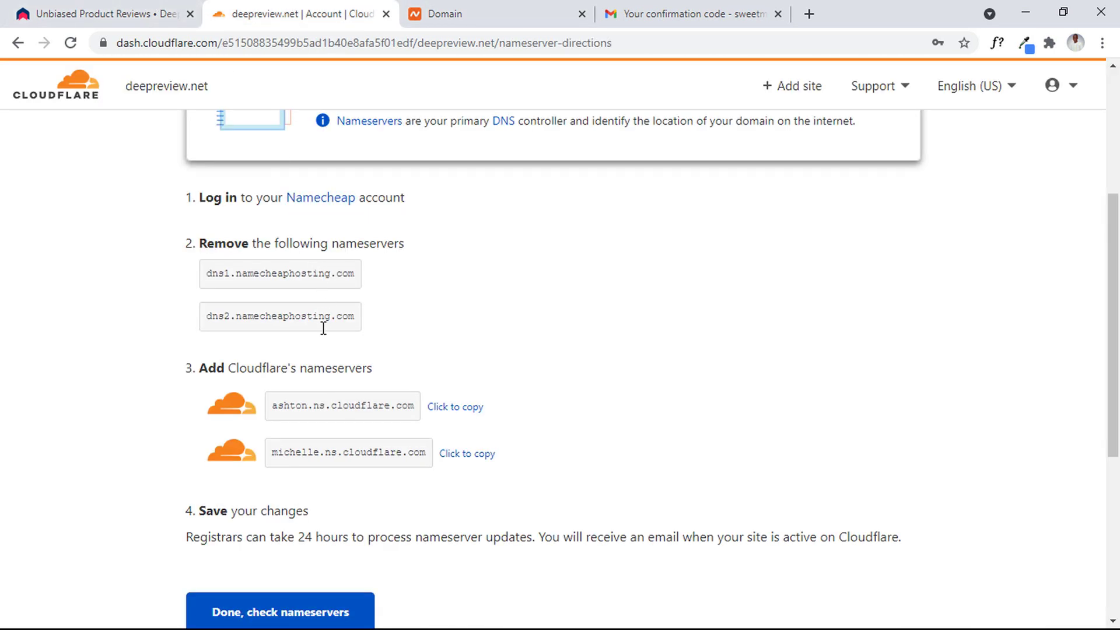
scroll(1116, 298, down, 2)
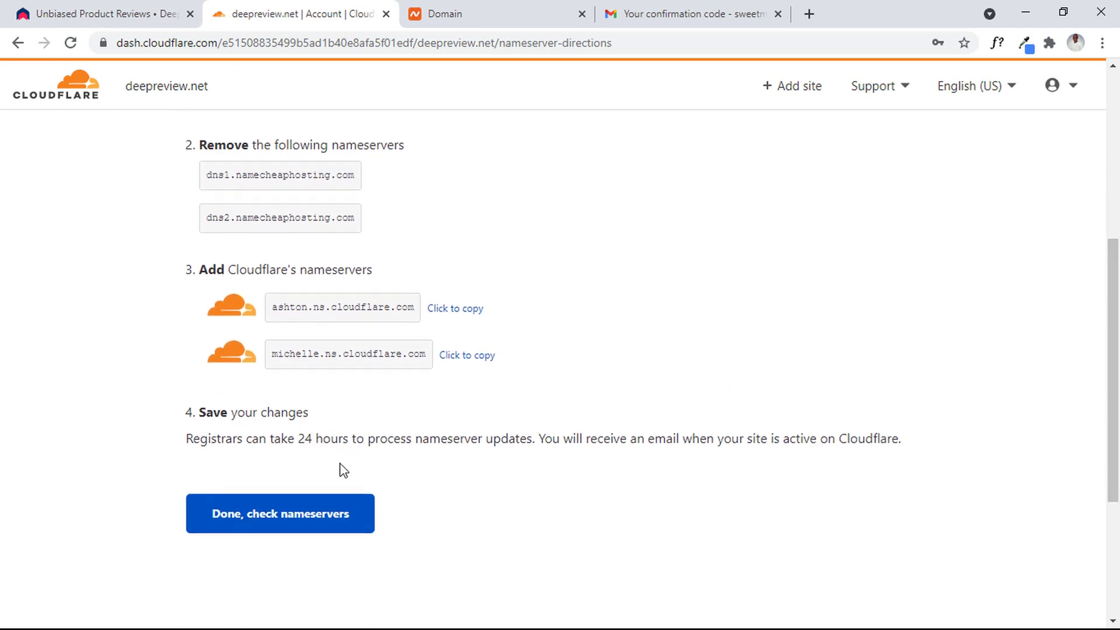
click(329, 516)
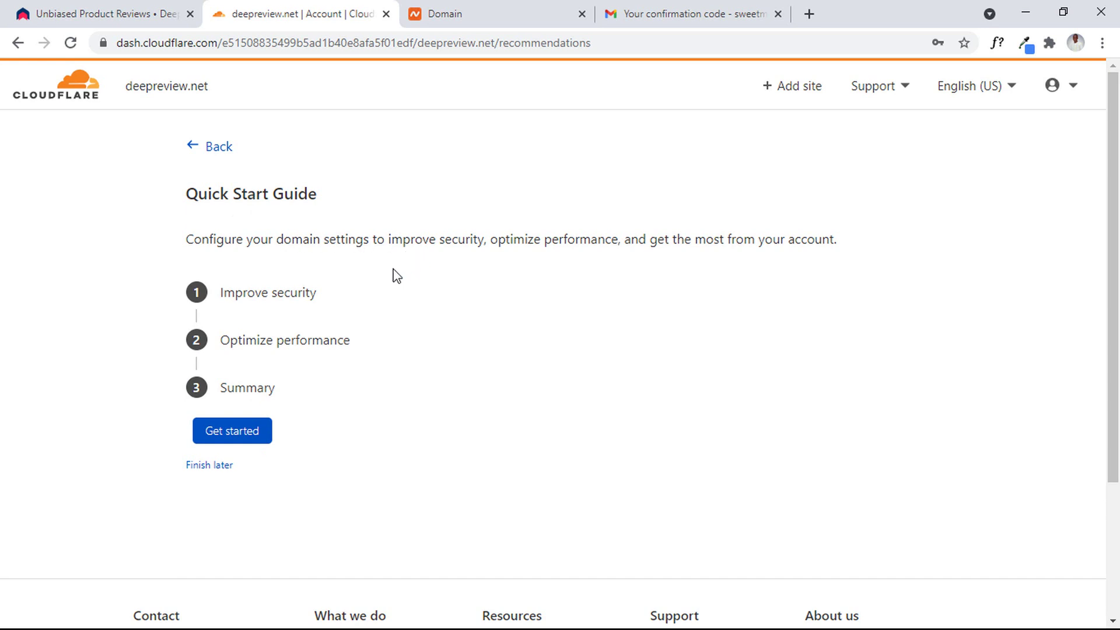
Start Cloudflare's Quick Start Guide and save Automatic HTTPS Rewrites as On.
click(241, 436)
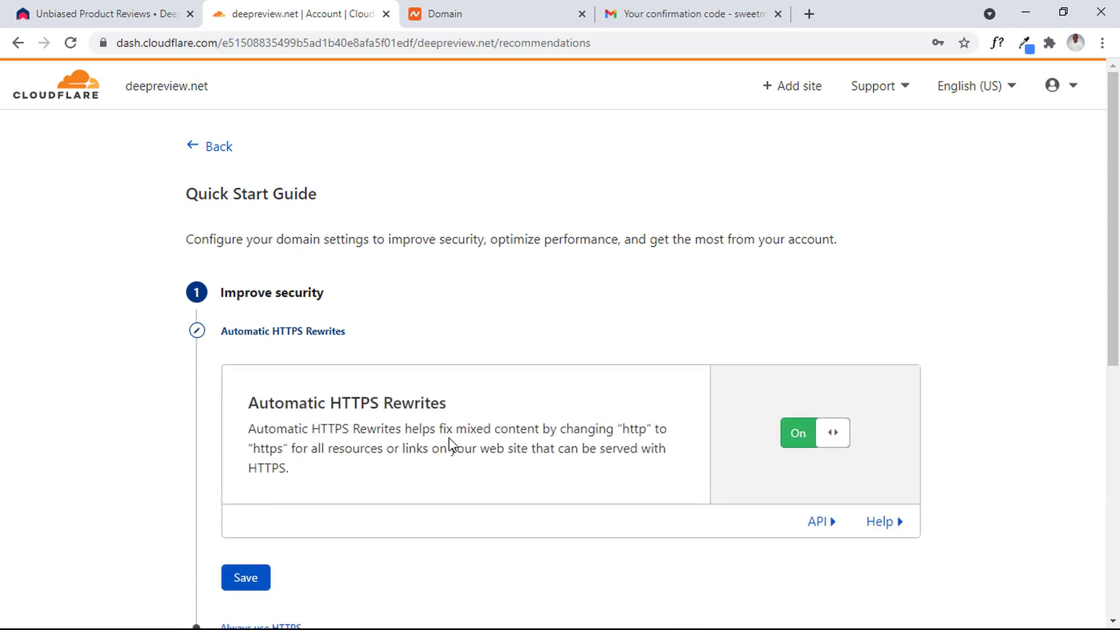
scroll(1118, 262, down, 2)
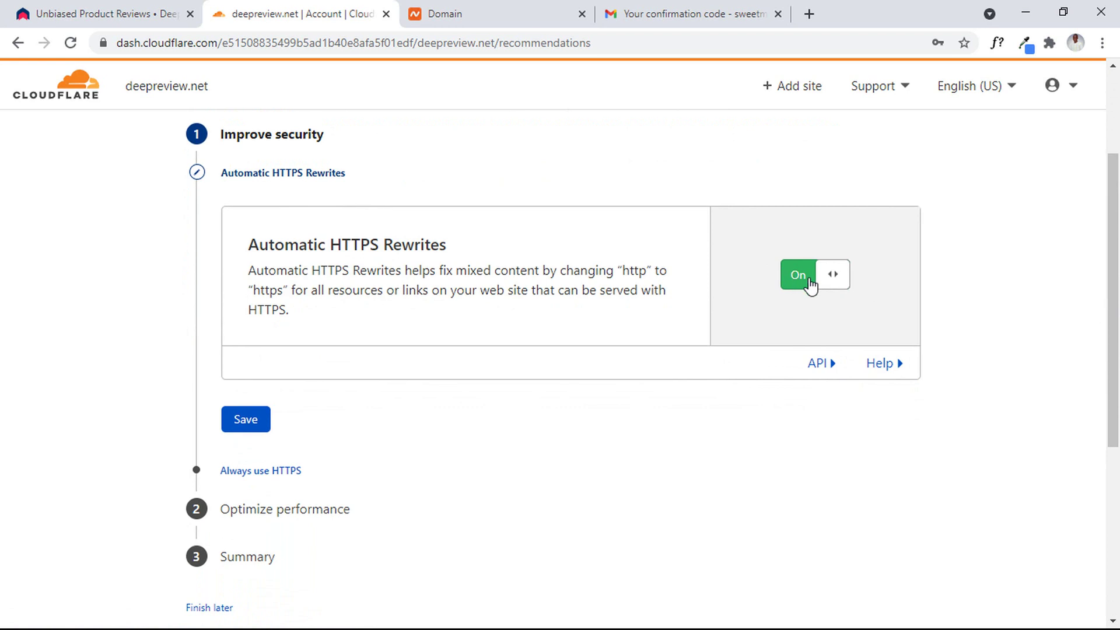
drag(1115, 280, 1118, 366)
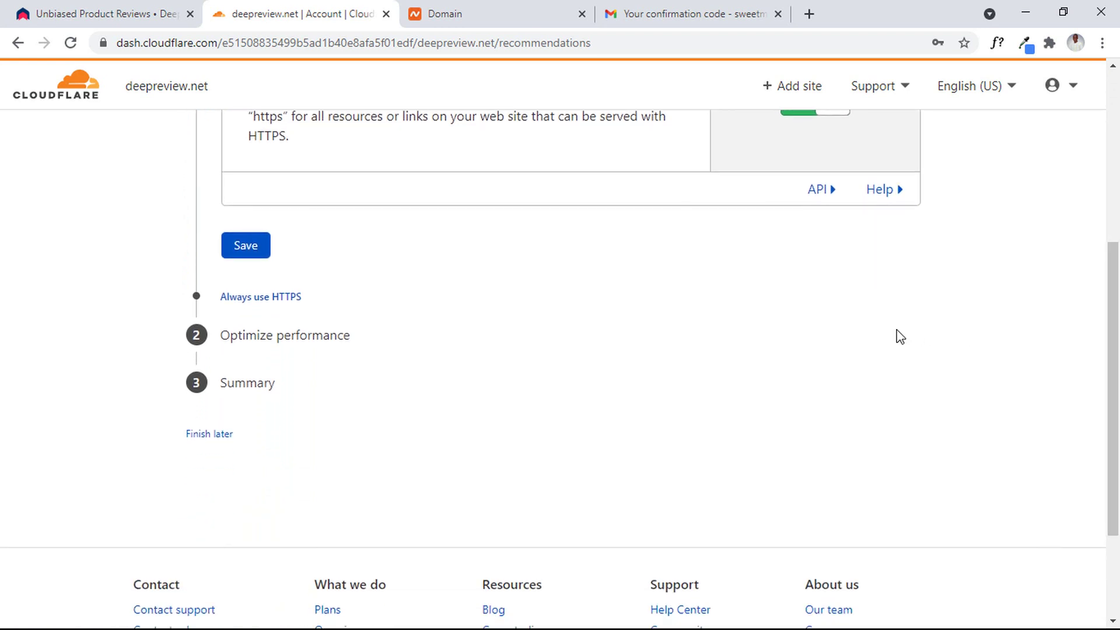
click(240, 253)
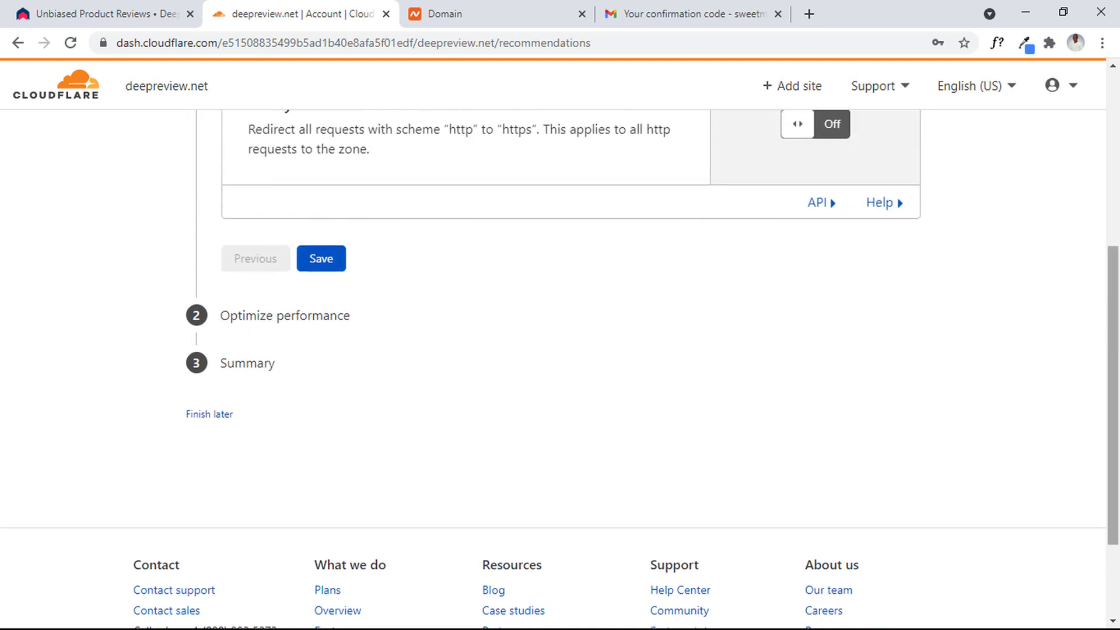
Turn on Always Use HTTPS and save the setting.
scroll(1118, 312, up, 1)
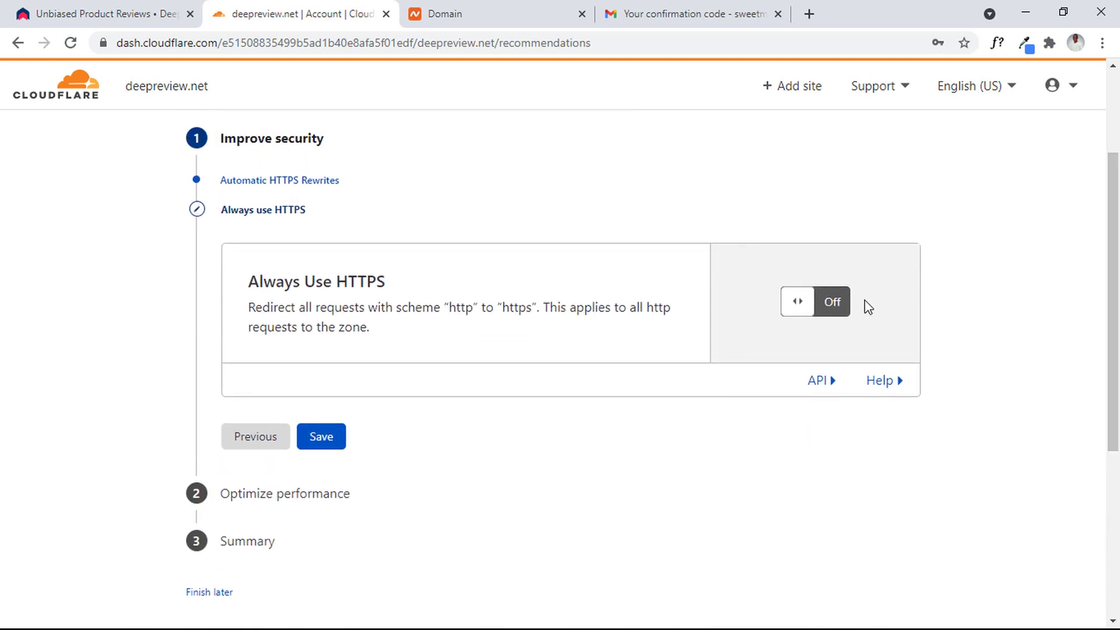
click(822, 302)
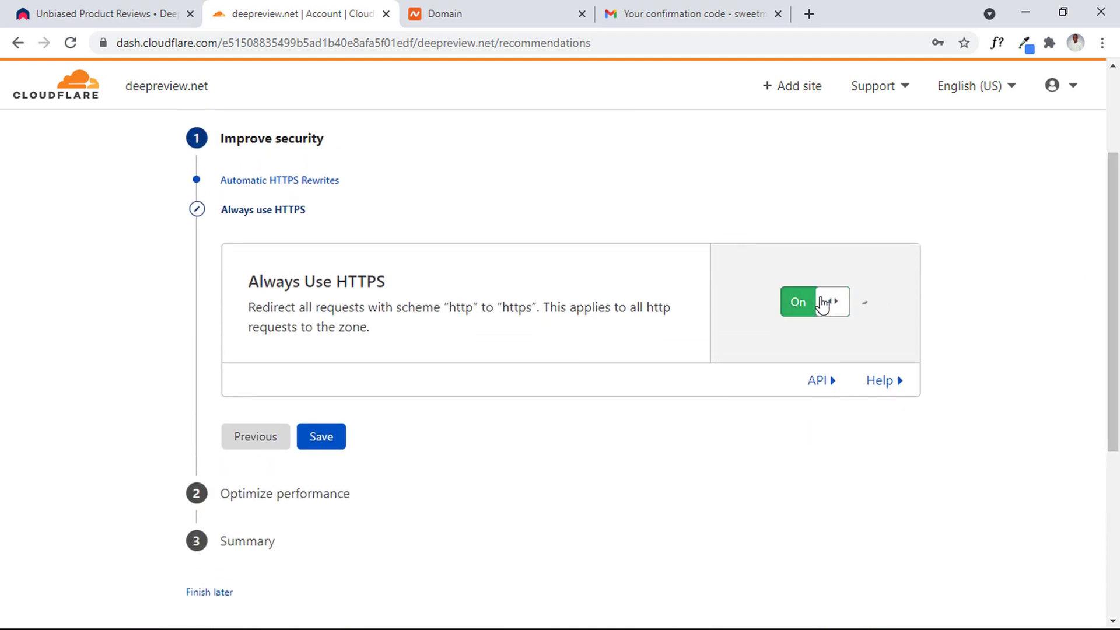
click(320, 470)
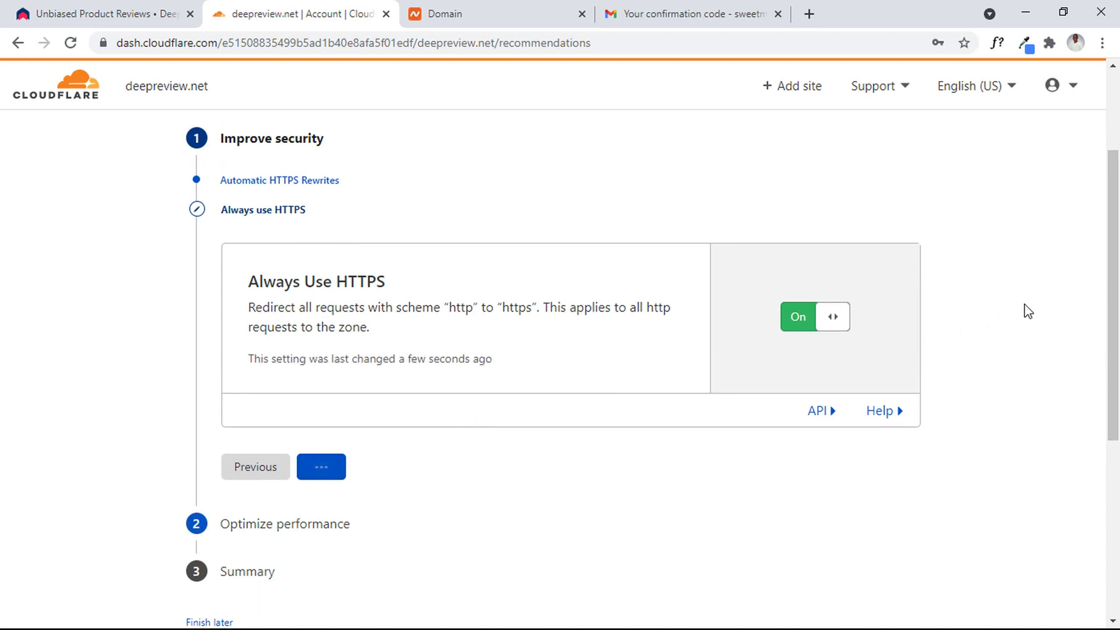
Save Auto Minify with no file types selected and Brotli as On, and finish the Quick Start Guide.
scroll(1118, 308, down, 1)
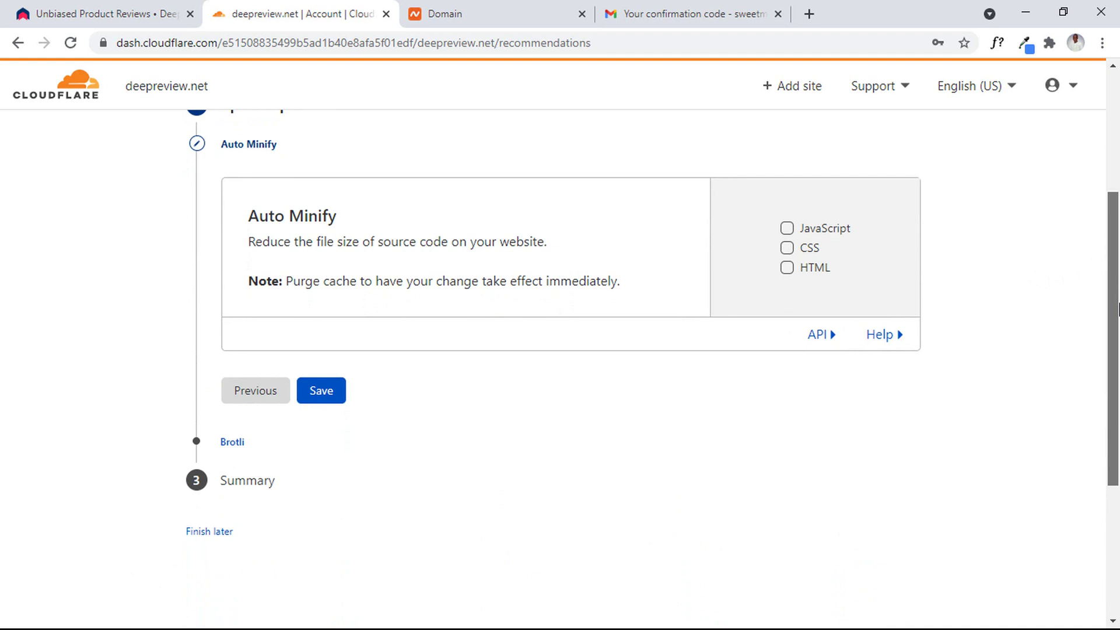
click(320, 391)
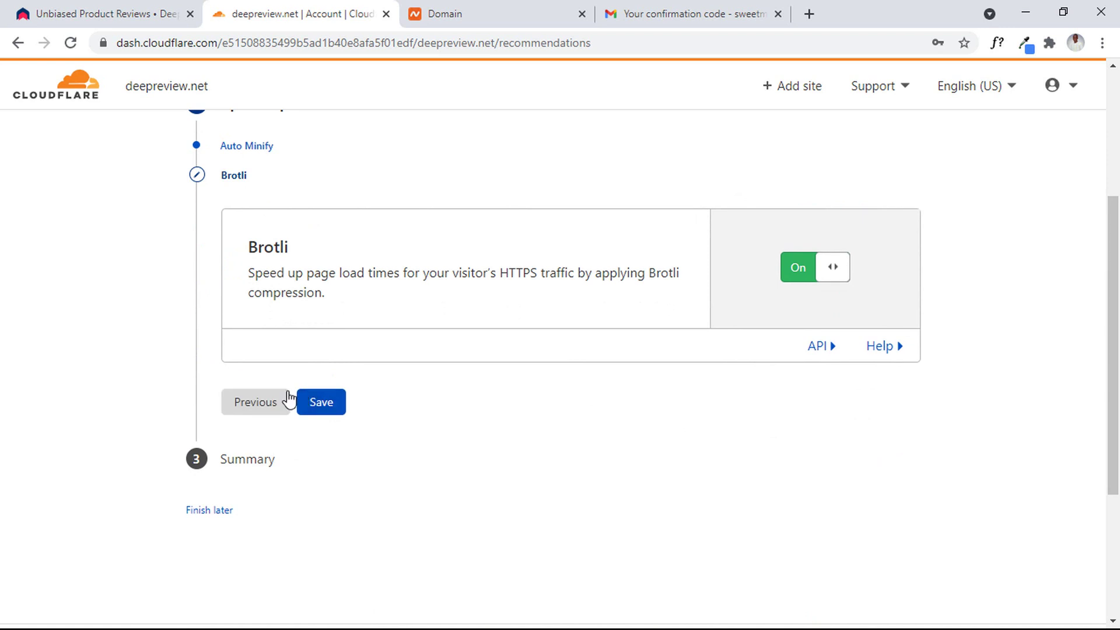
click(311, 411)
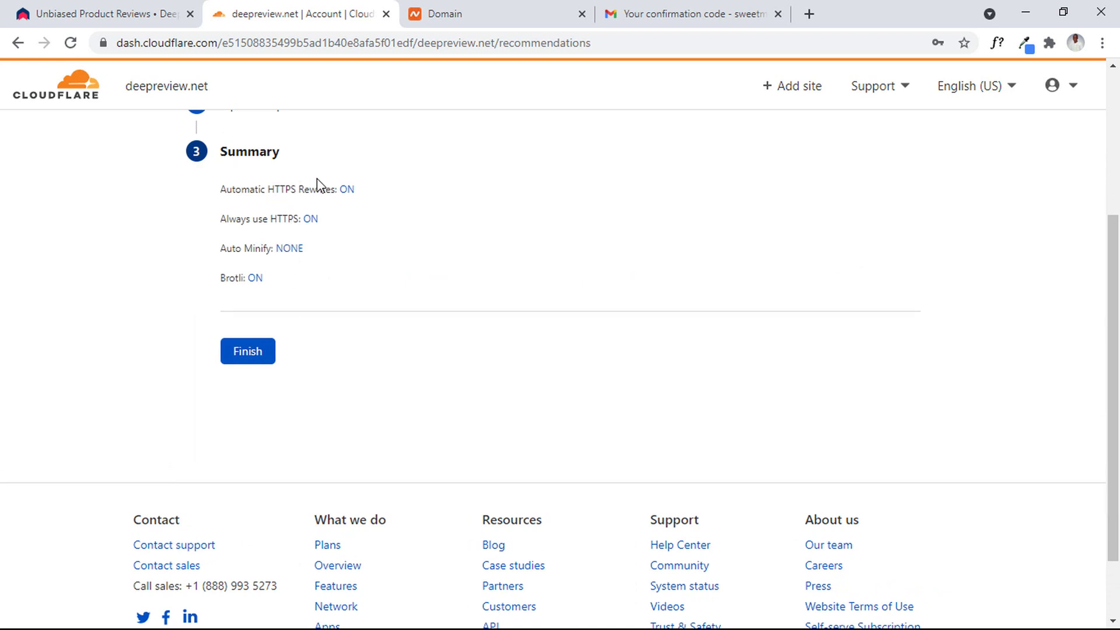
click(258, 352)
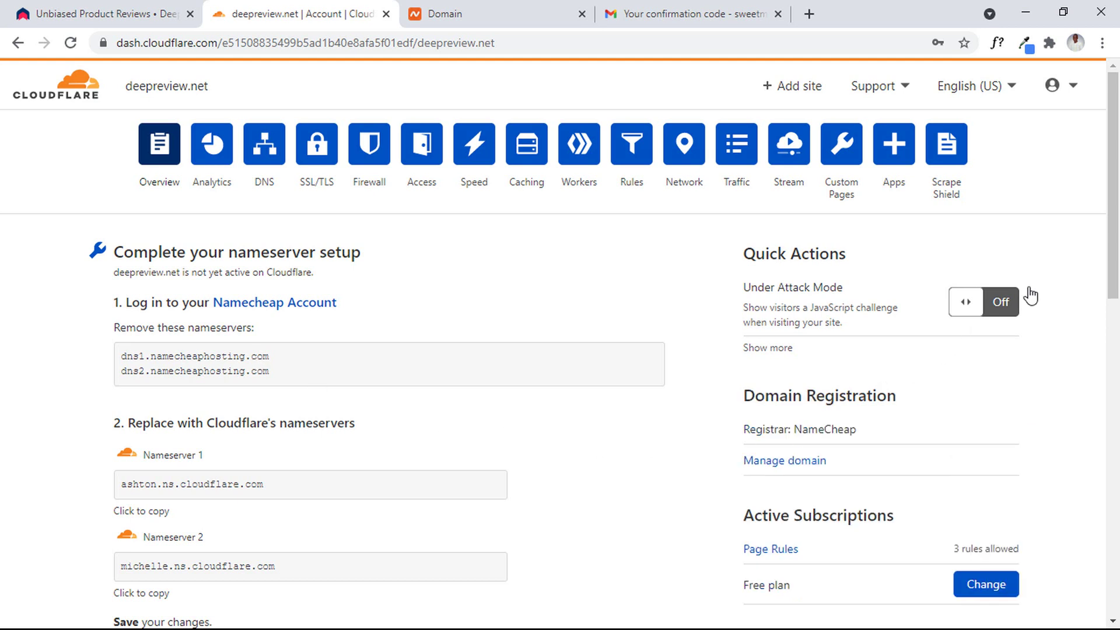
scroll(1118, 228, down, 2)
drag(1118, 228, 1113, 388)
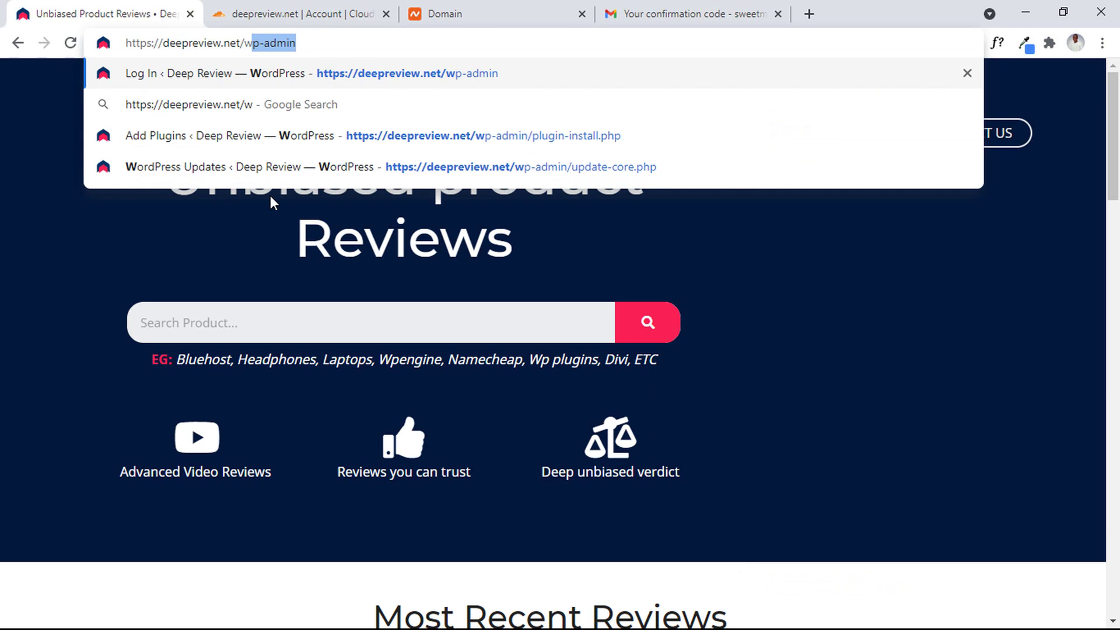
key(Return)
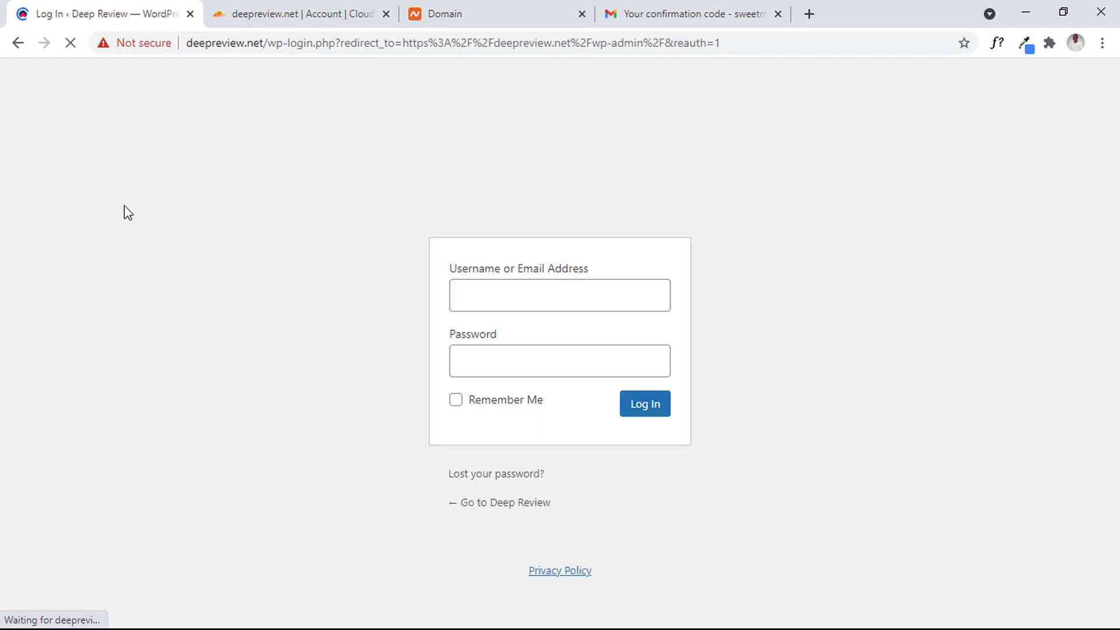
click(455, 399)
click(634, 409)
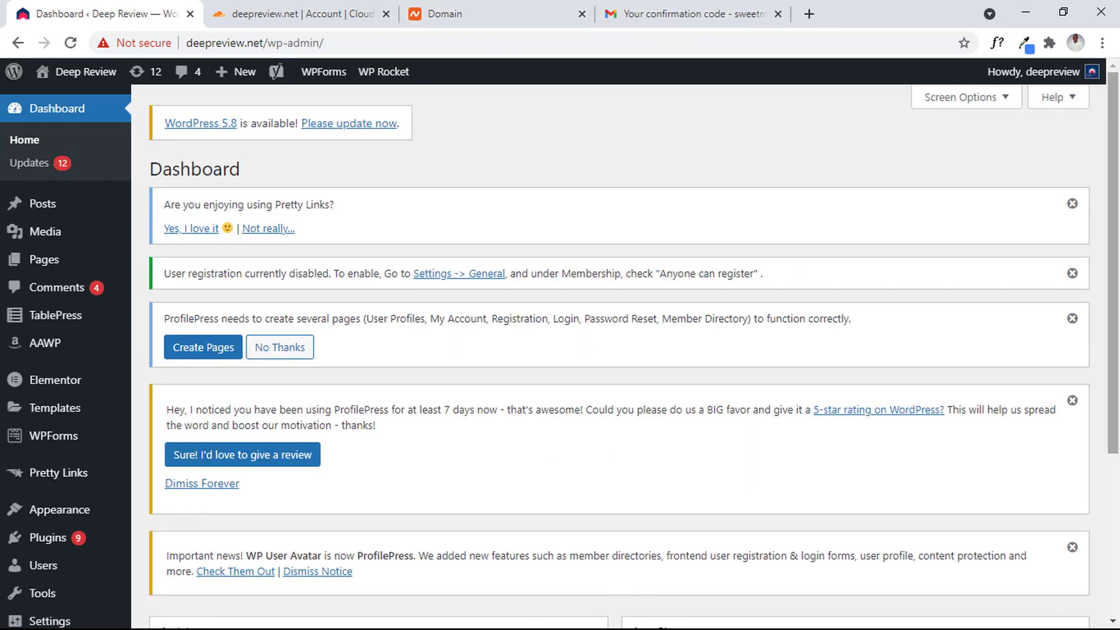
Open the WordPress page for adding new plugins.
scroll(1118, 243, down, 3)
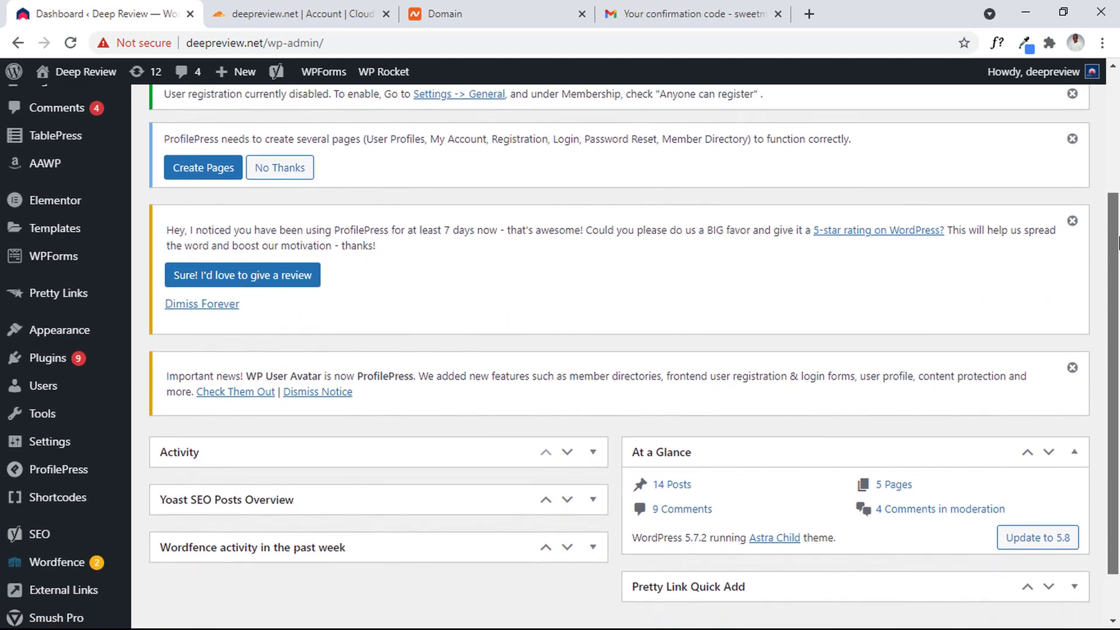
scroll(1118, 243, down, 1)
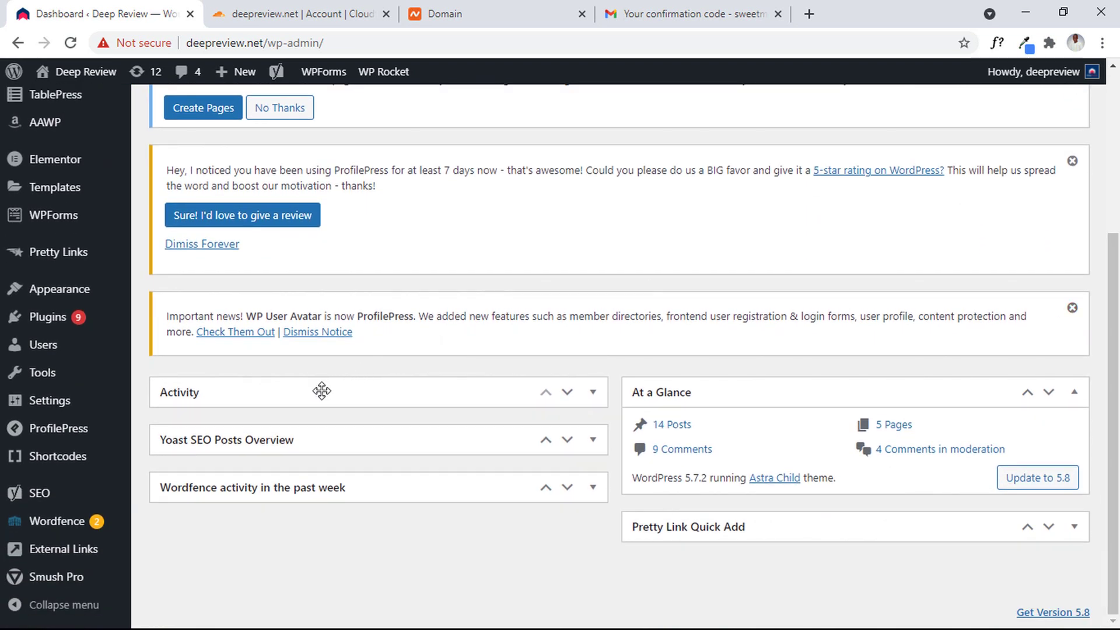
mouse_move(55, 327)
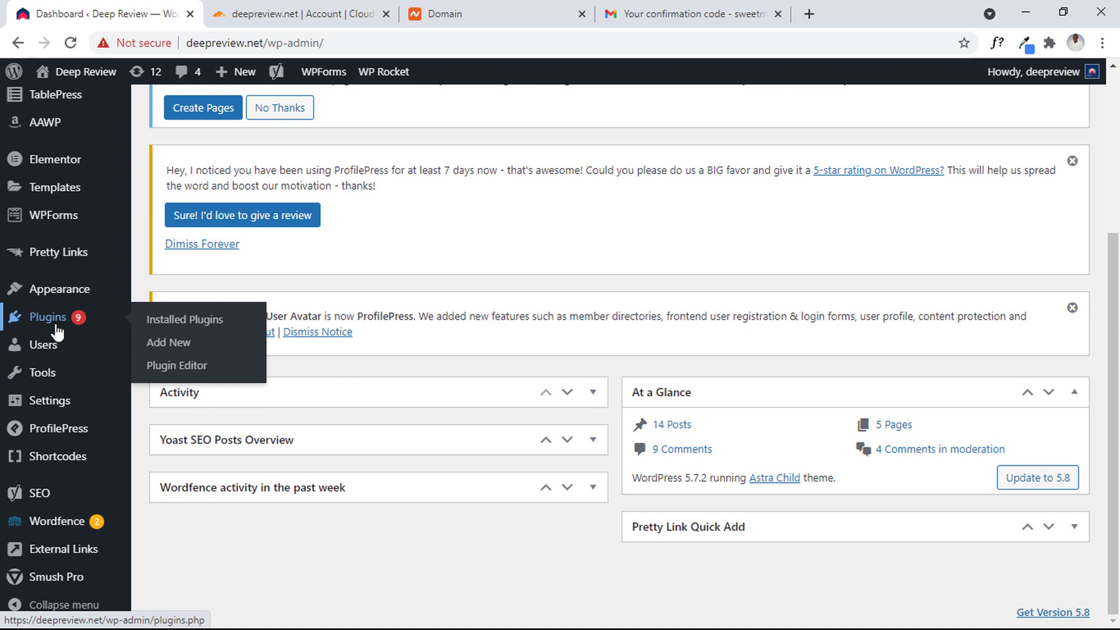
click(151, 343)
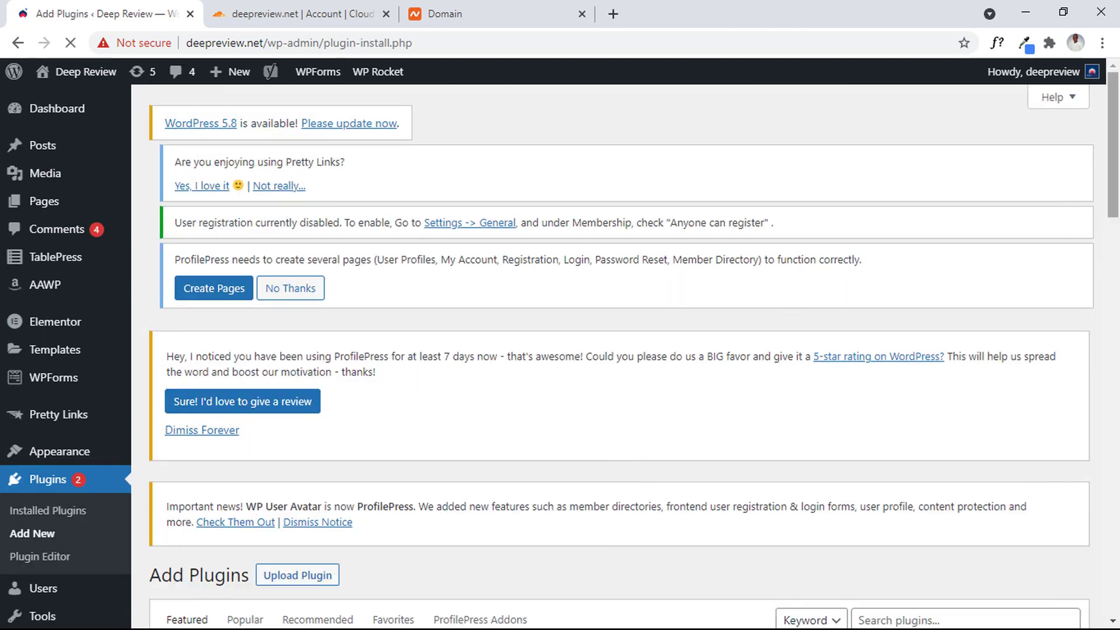
Search the plugin directory for "cloudflare".
scroll(1117, 227, down, 3)
scroll(1118, 228, down, 2)
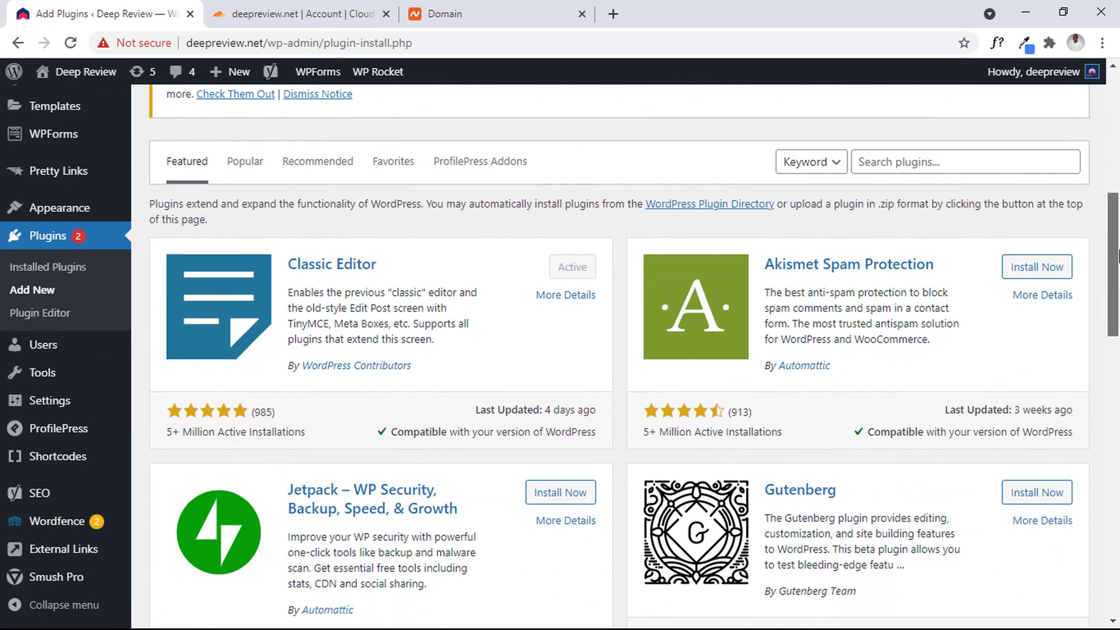
click(990, 174)
text(cloudfl)
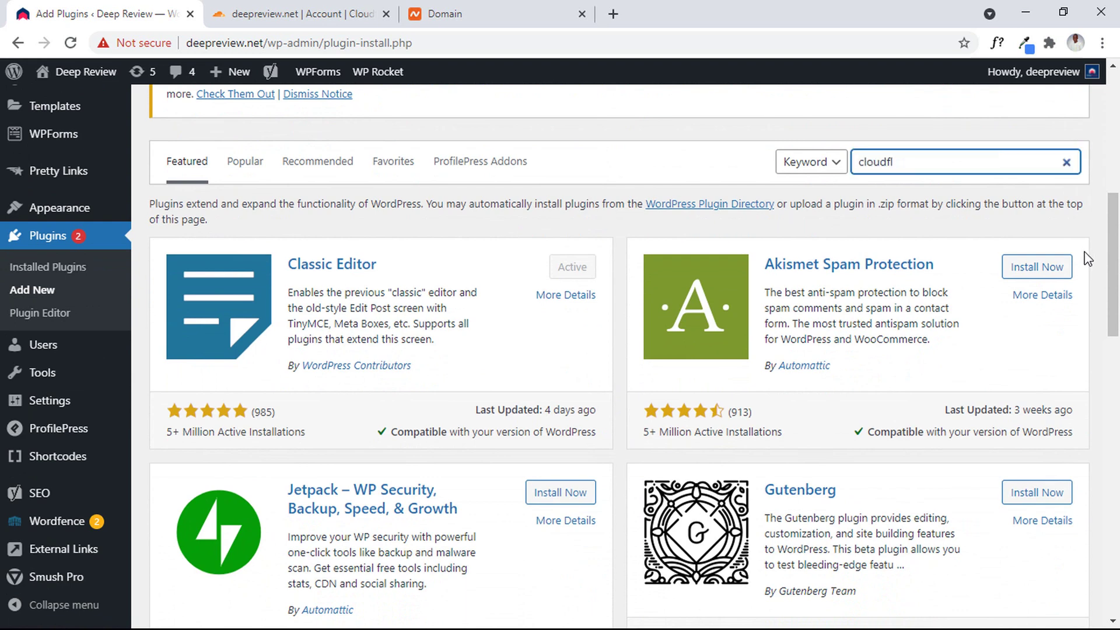
text(are)
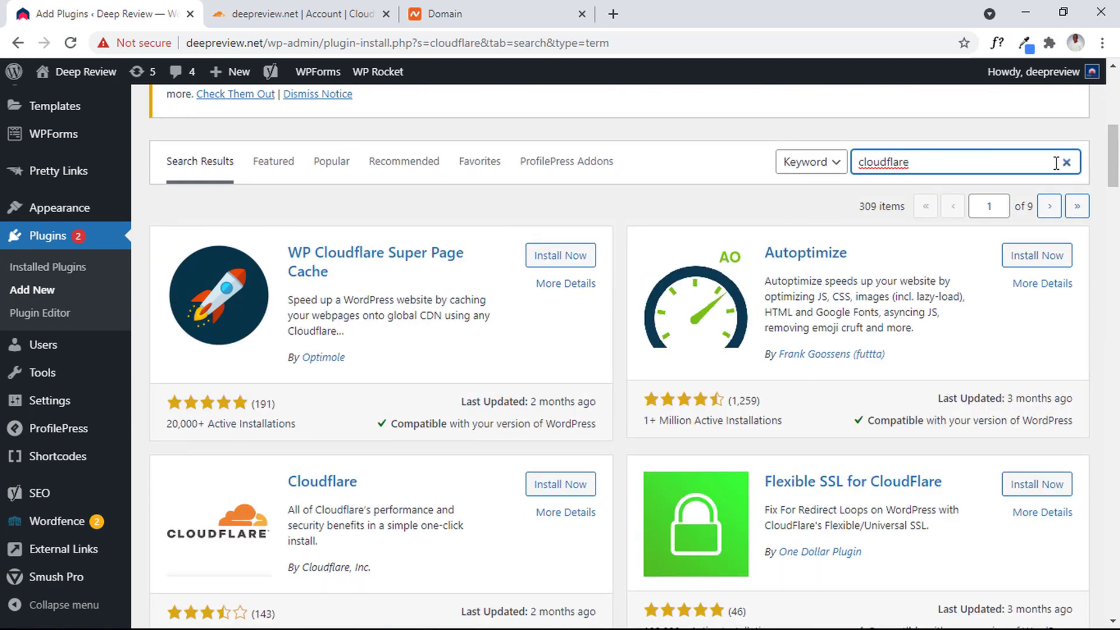
Install and activate the Flexible SSL for CloudFlare plugin.
scroll(1088, 262, down, 2)
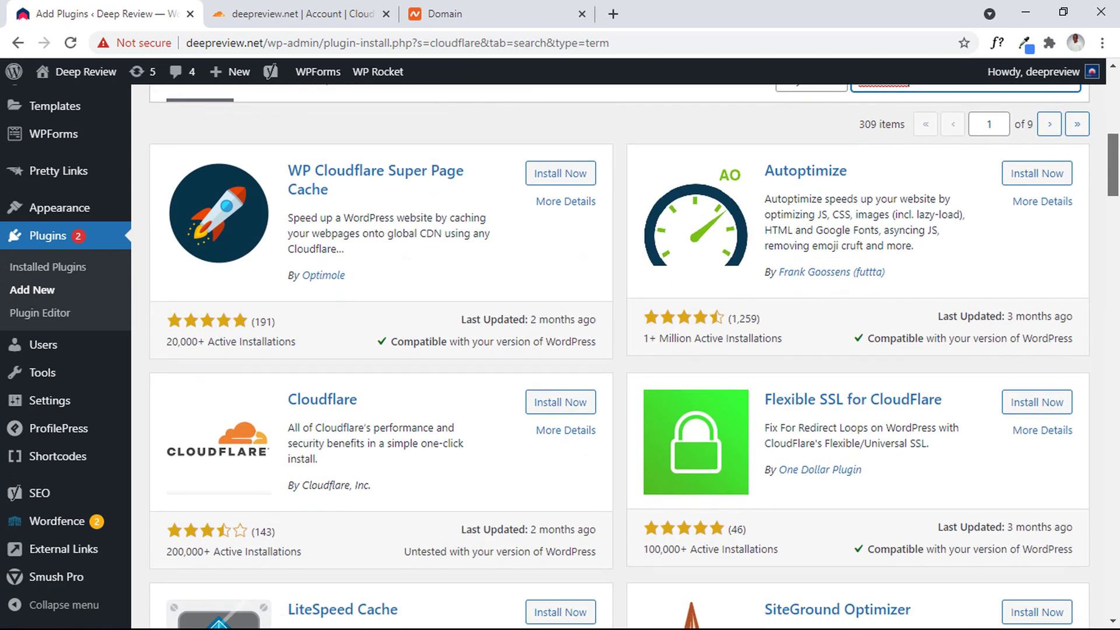
click(1037, 345)
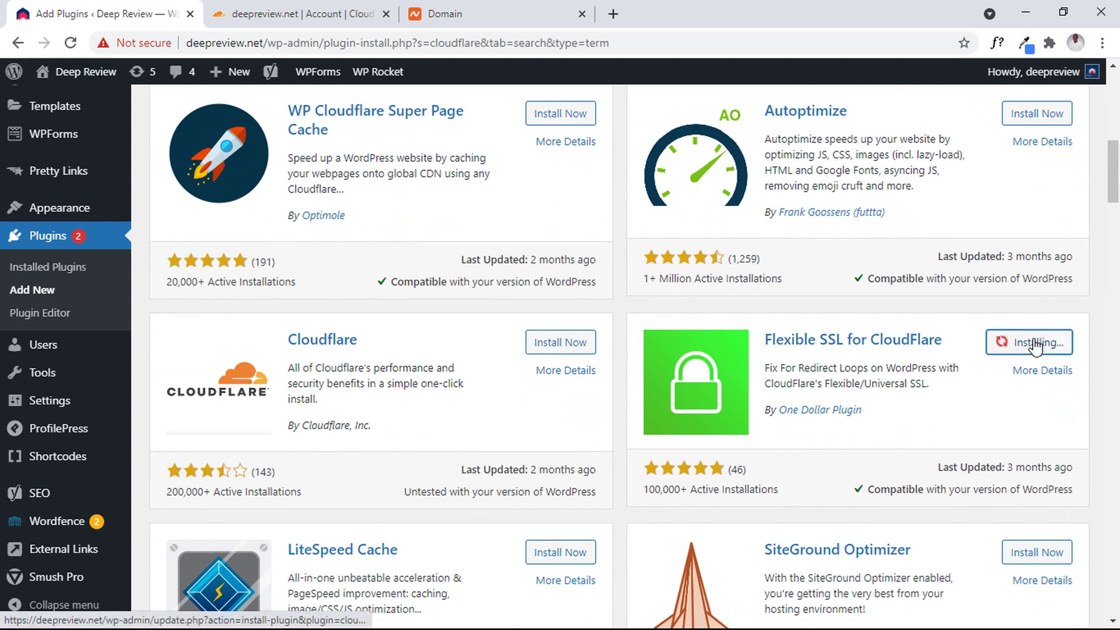
click(1041, 346)
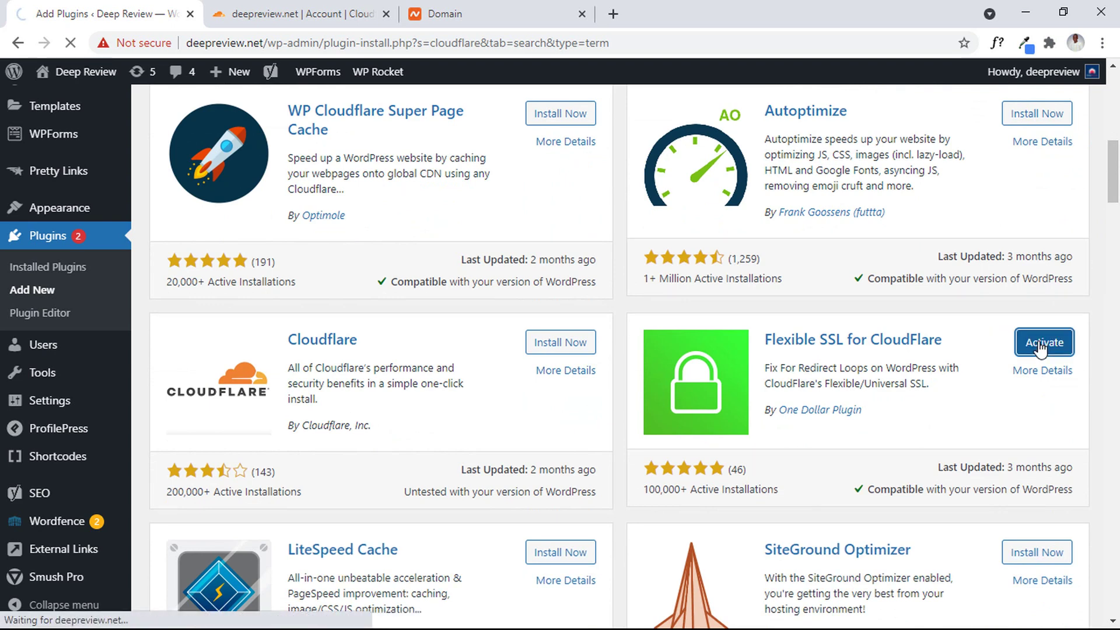
Return to the Add Plugins page, search for "simple", and install and activate the Really Simple SSL plugin.
key(alt+Left)
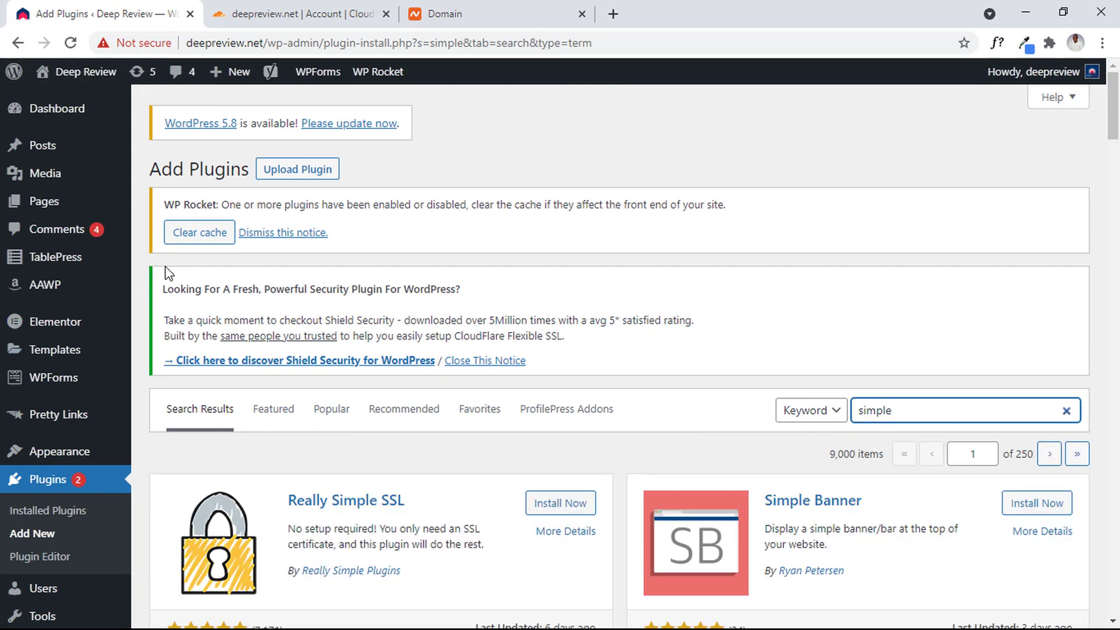
click(554, 500)
click(556, 501)
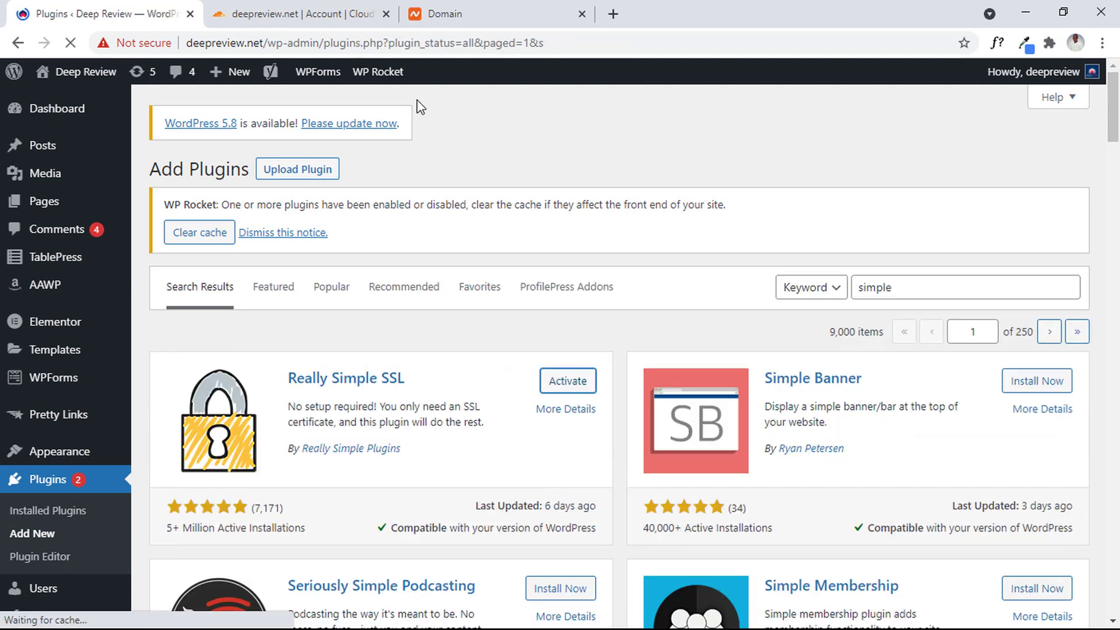
Start the SSL certificate installation in Really Simple SSL and continue past System Status to the general settings.
scroll(397, 251, down, 4)
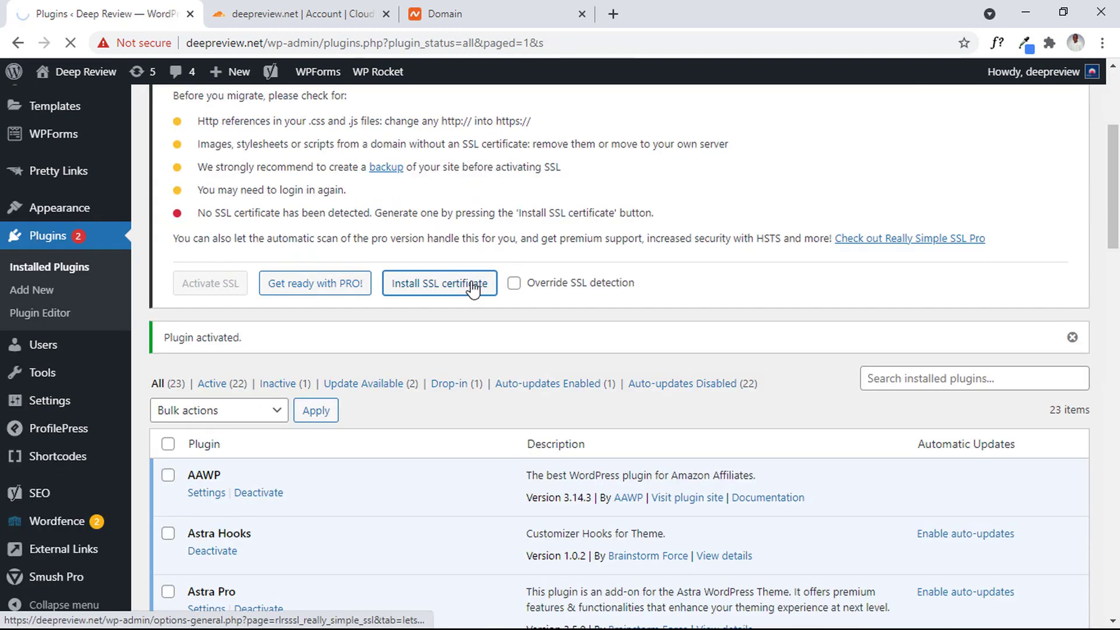
click(472, 285)
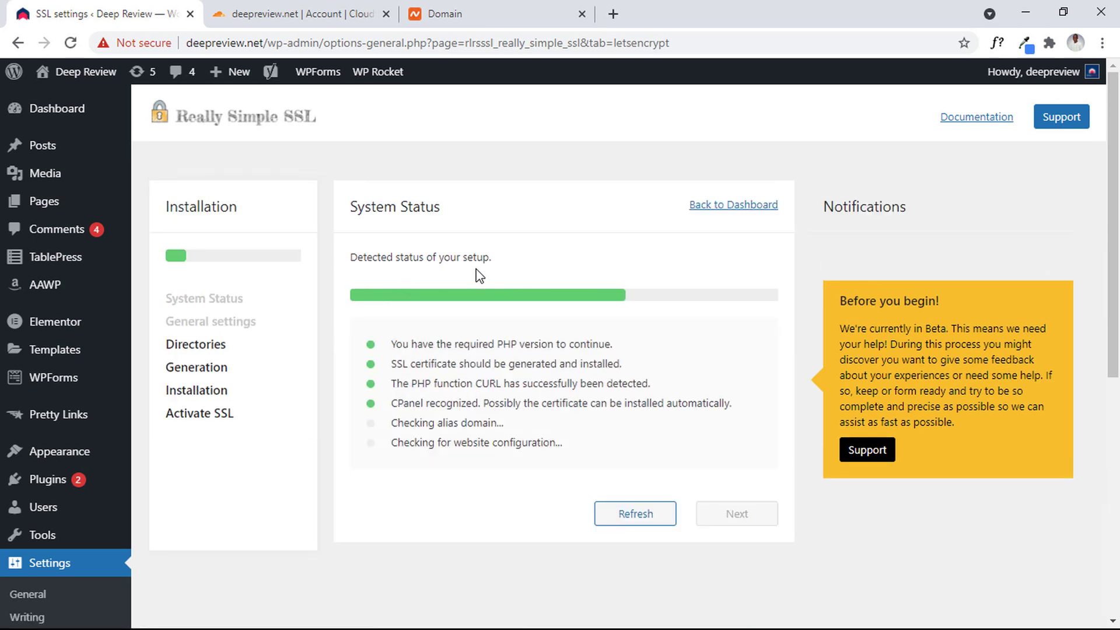
click(750, 512)
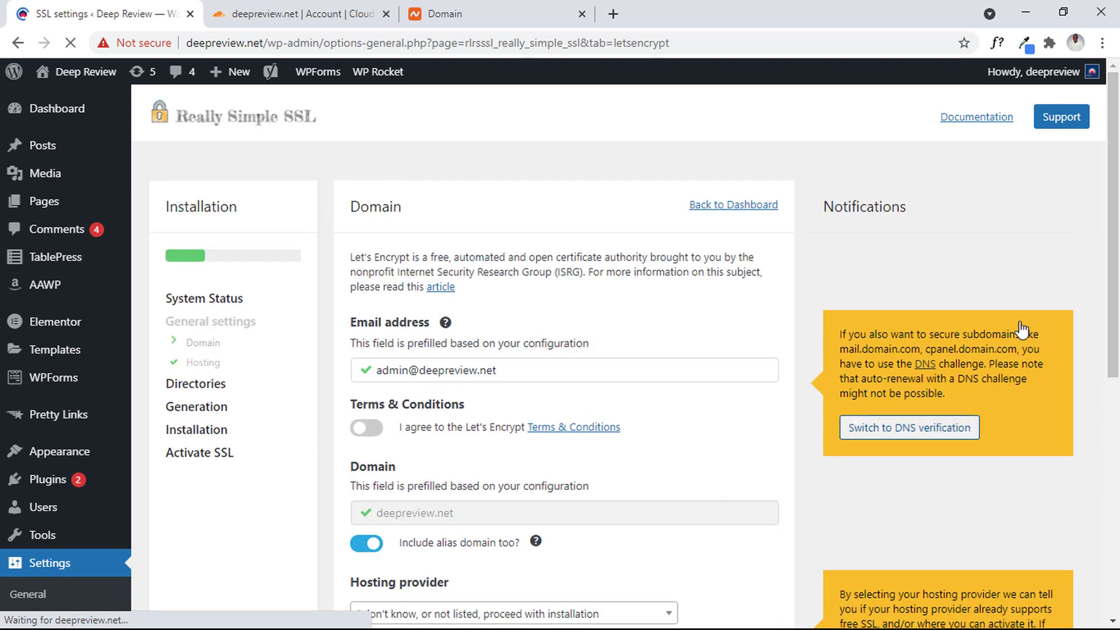
Agree to the Let's Encrypt Terms & Conditions, review the hosting provider options, and continue from the general settings to the Directories check.
scroll(1022, 330, down, 2)
click(554, 281)
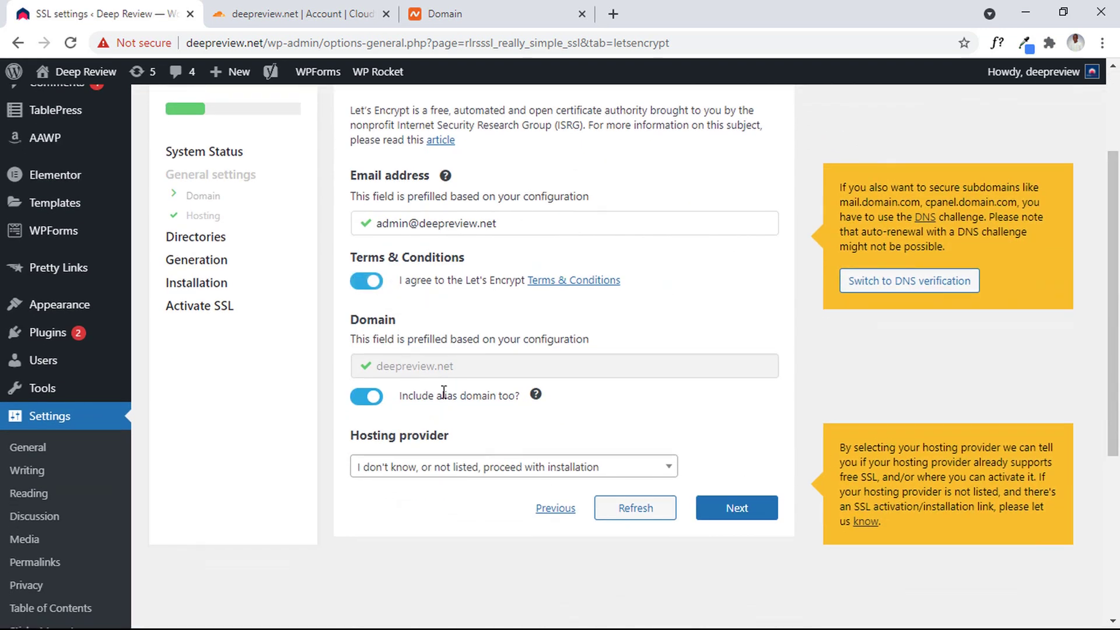
click(613, 469)
scroll(660, 350, down, 2)
scroll(628, 345, up, 1)
scroll(673, 358, down, 2)
scroll(673, 359, down, 3)
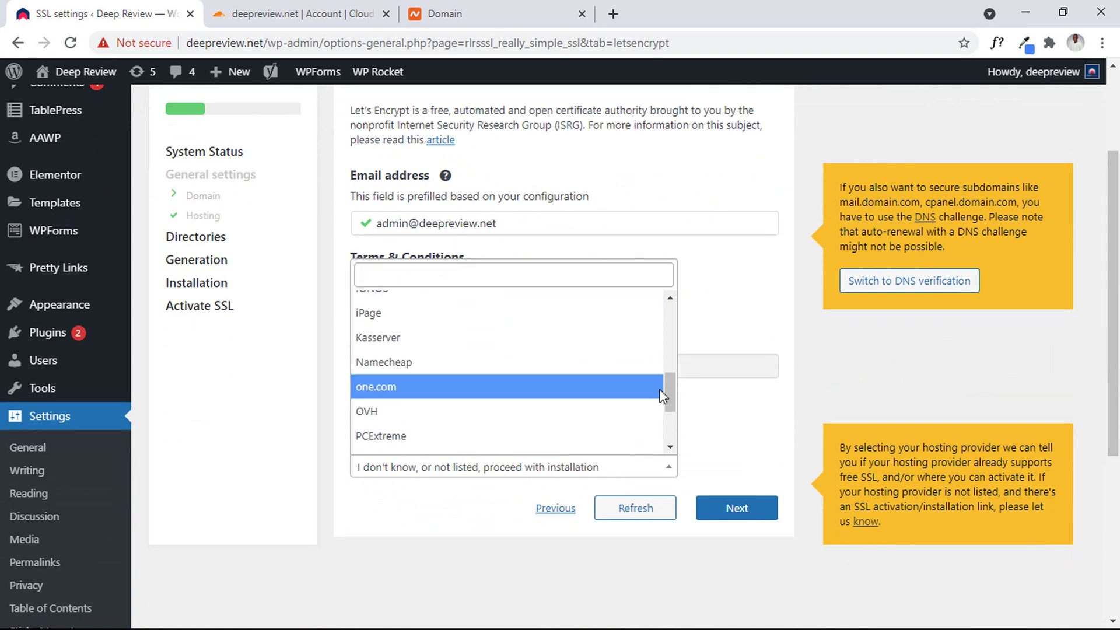
click(525, 387)
click(736, 510)
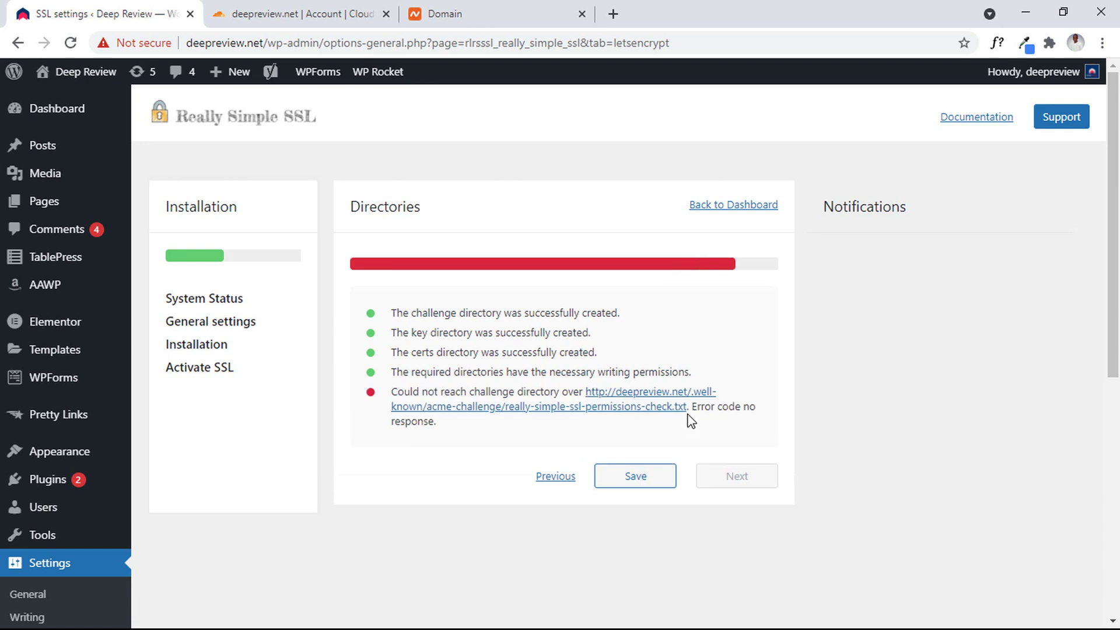
Open the acme-challenge permissions check link from the Directories check in a separate browser tab and view it.
right_click(672, 411)
click(694, 419)
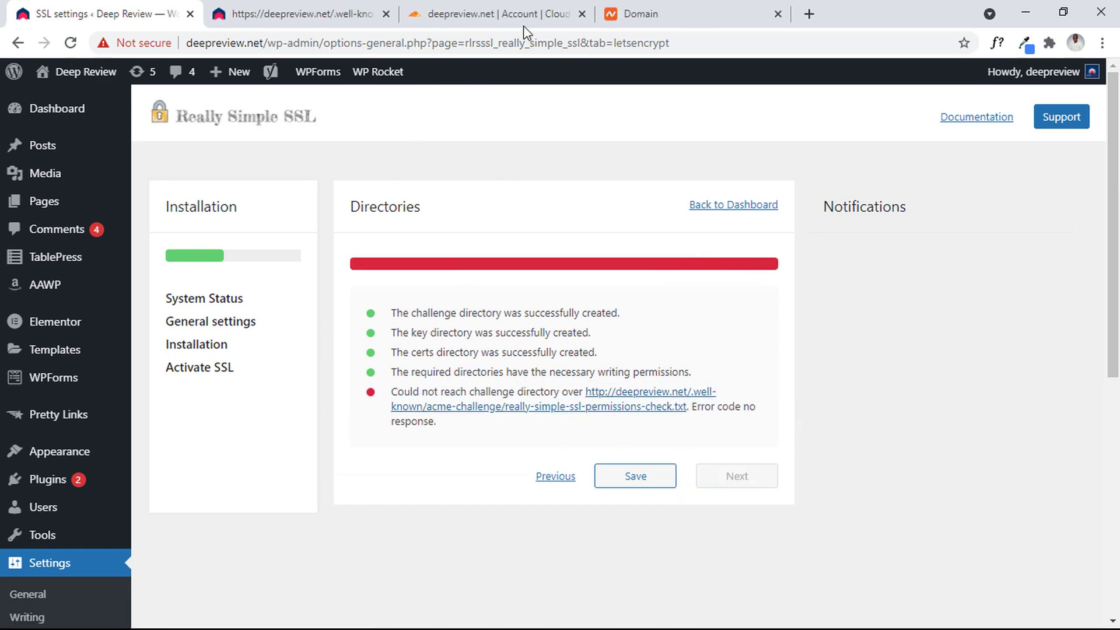
click(328, 10)
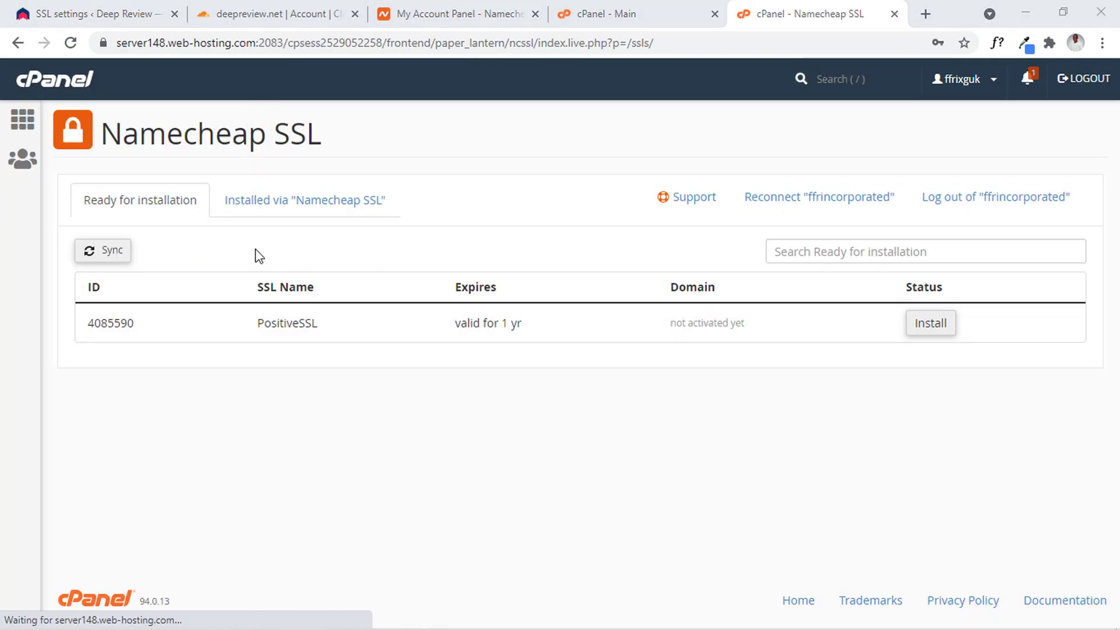
In cPanel's Namecheap SSL, uninstall the expired PositiveSSL certificate for deepreview.net and confirm the removal.
click(280, 216)
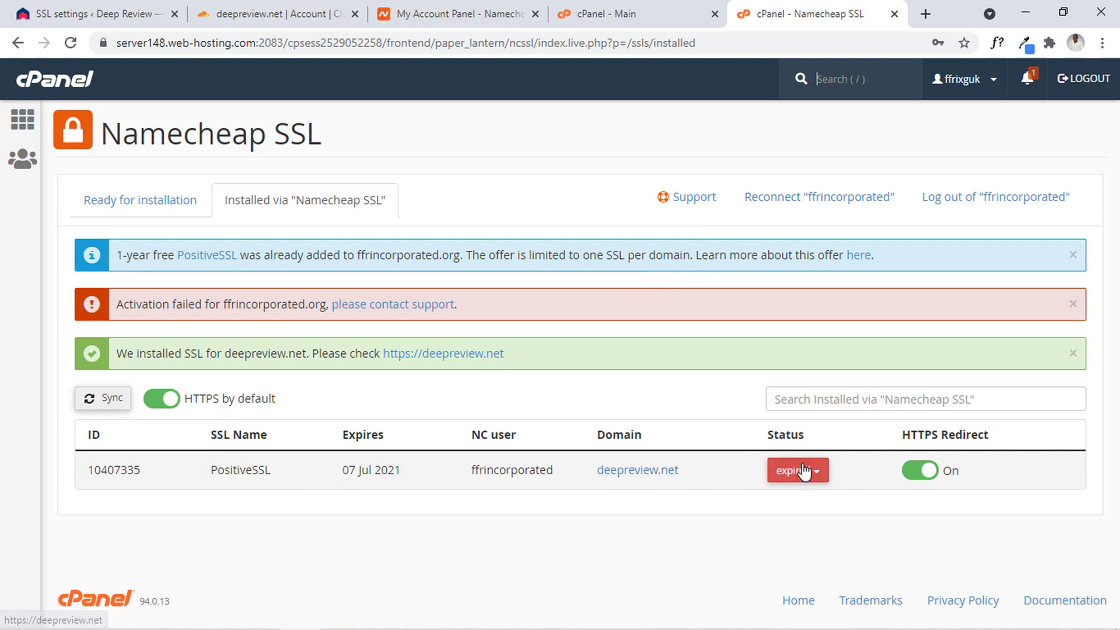
click(823, 471)
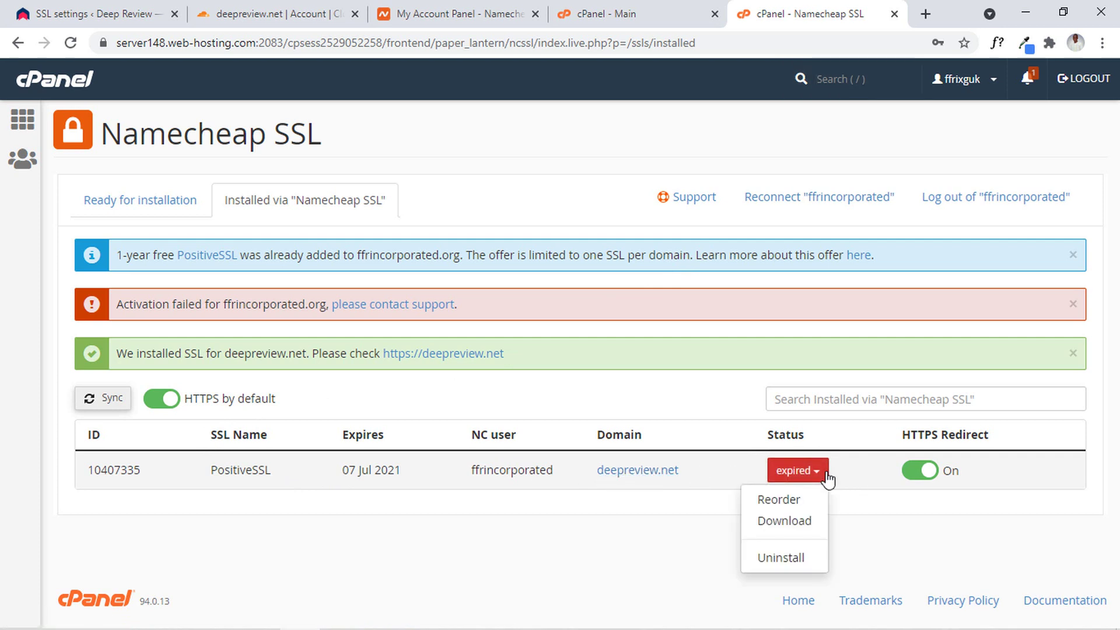
click(783, 557)
click(760, 291)
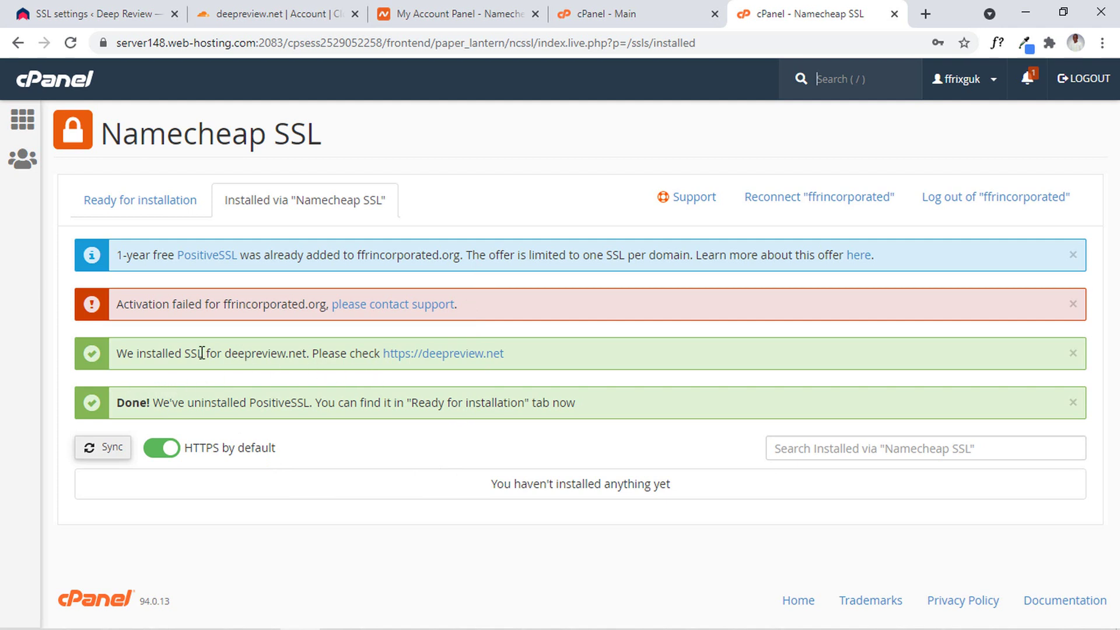
click(425, 354)
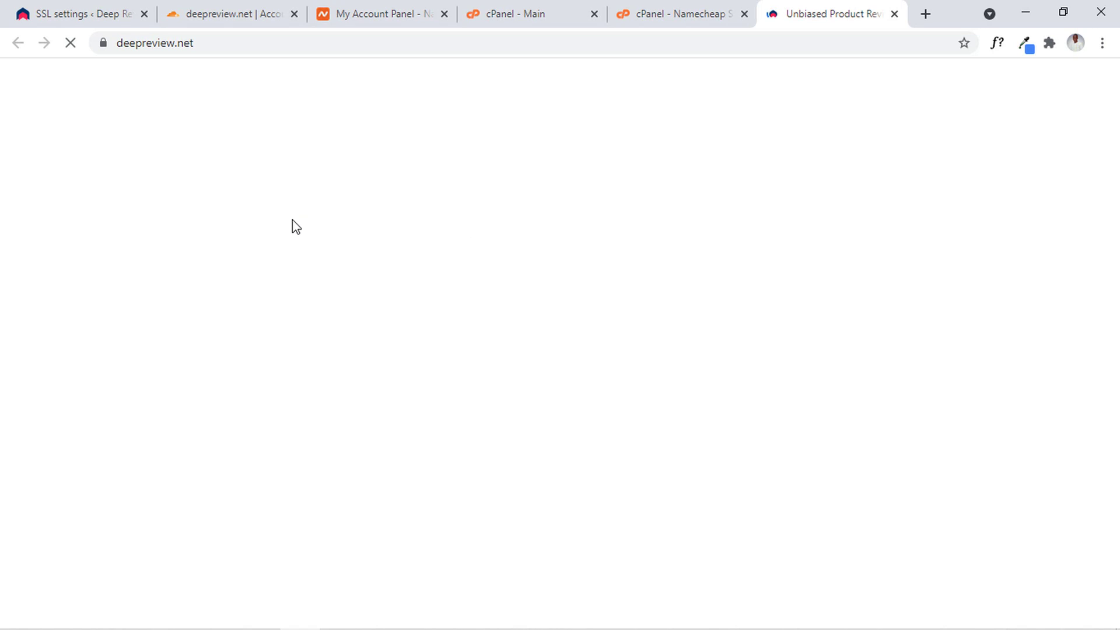
click(151, 45)
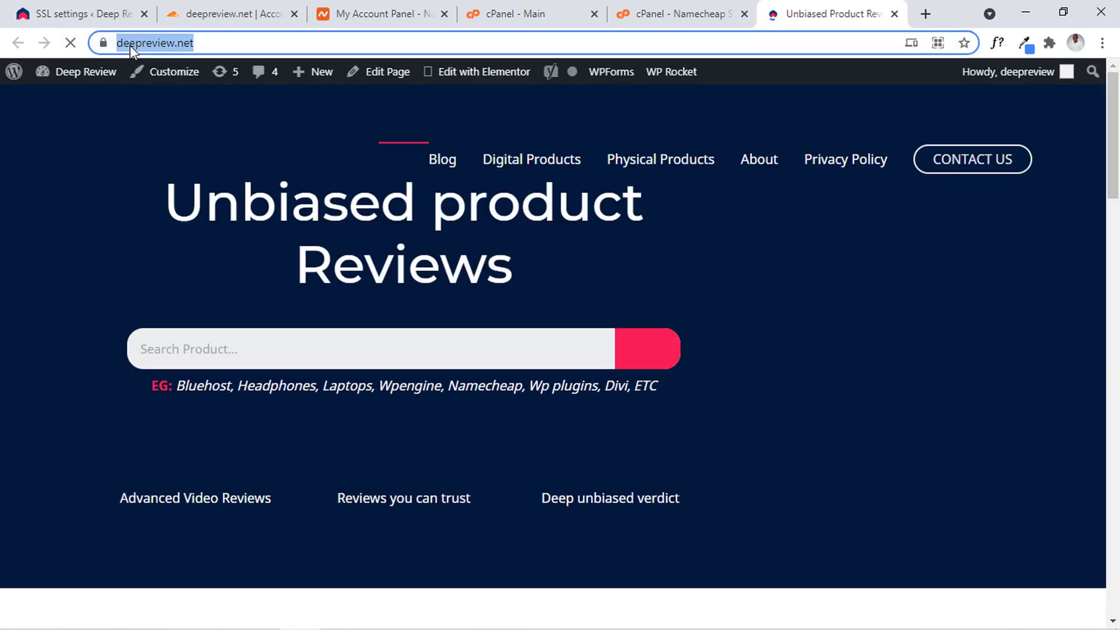
mouse_move(69, 108)
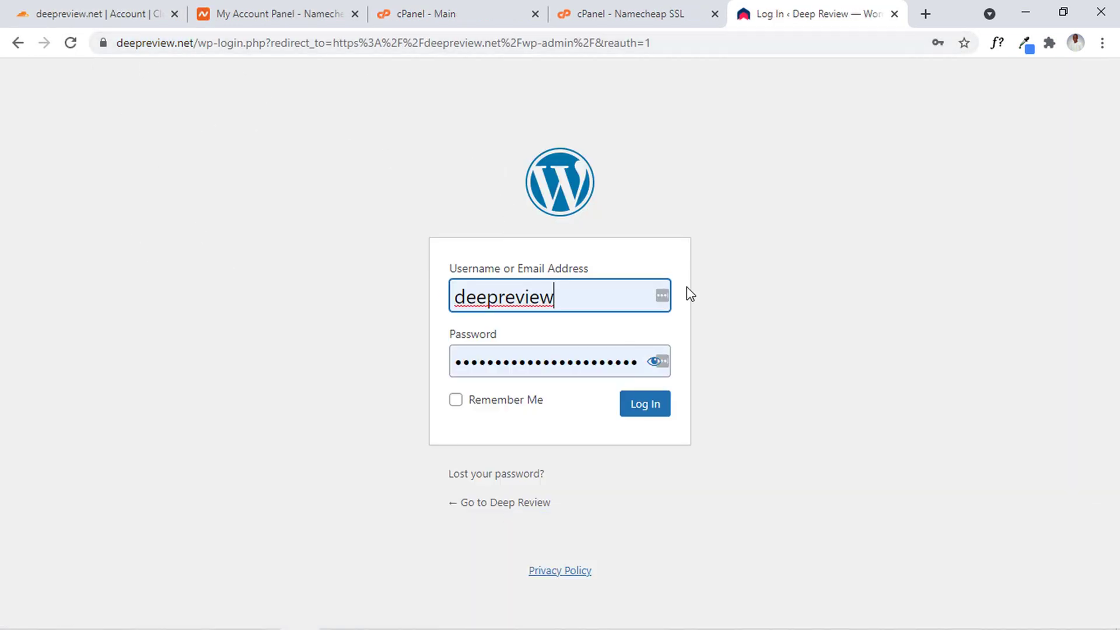
click(520, 405)
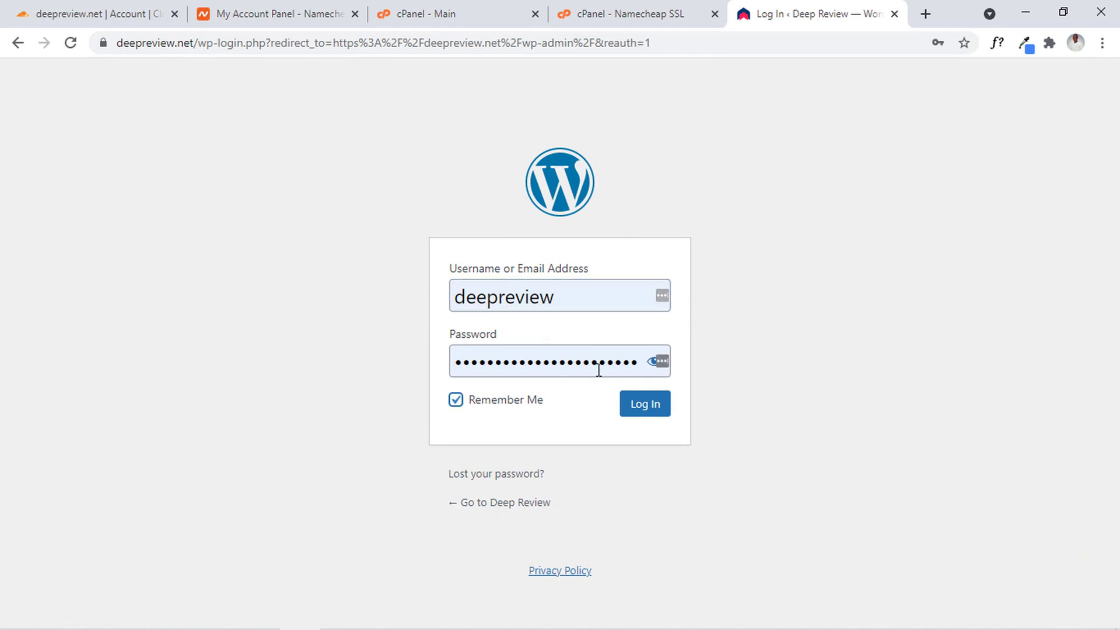
click(642, 404)
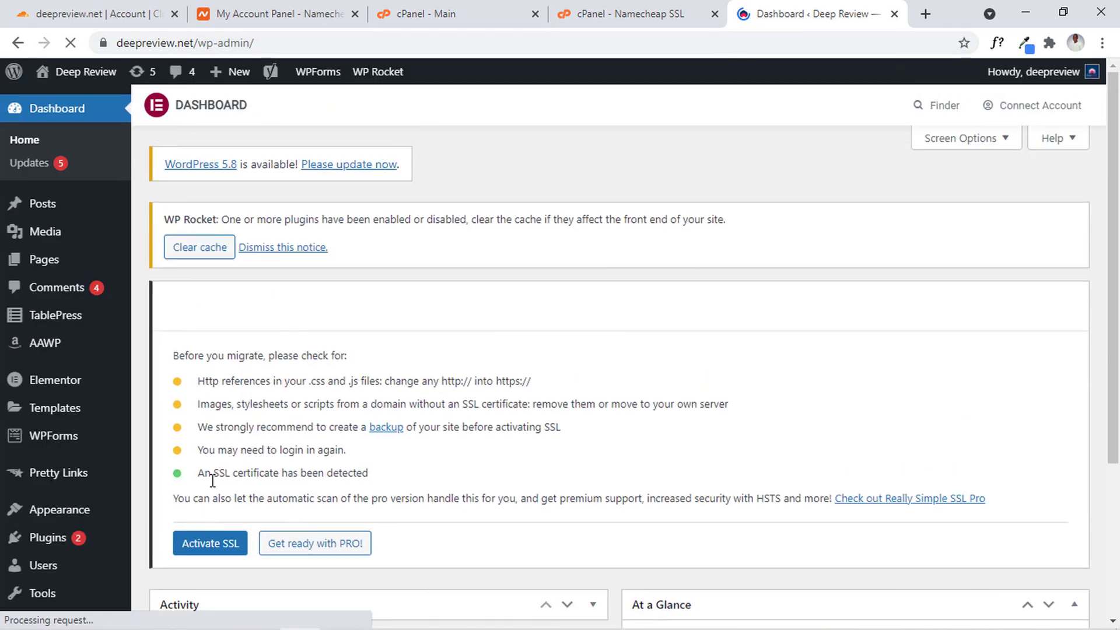
Activate SSL through the Really Simple SSL notice on the dashboard and review the plugin's progress tasks and settings.
click(218, 543)
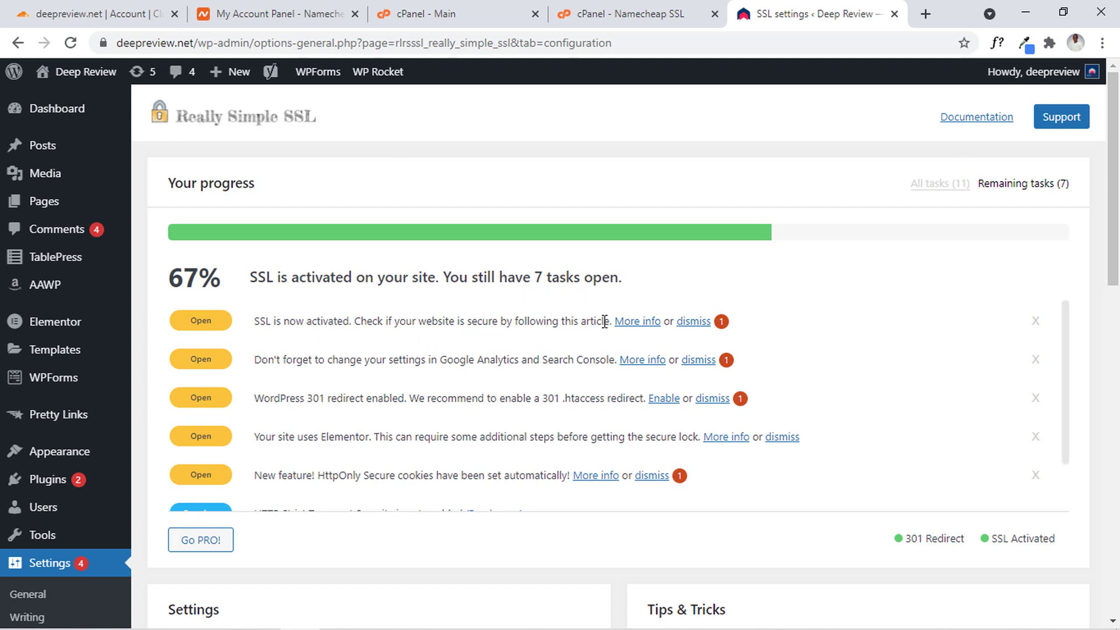
scroll(1113, 233, down, 2)
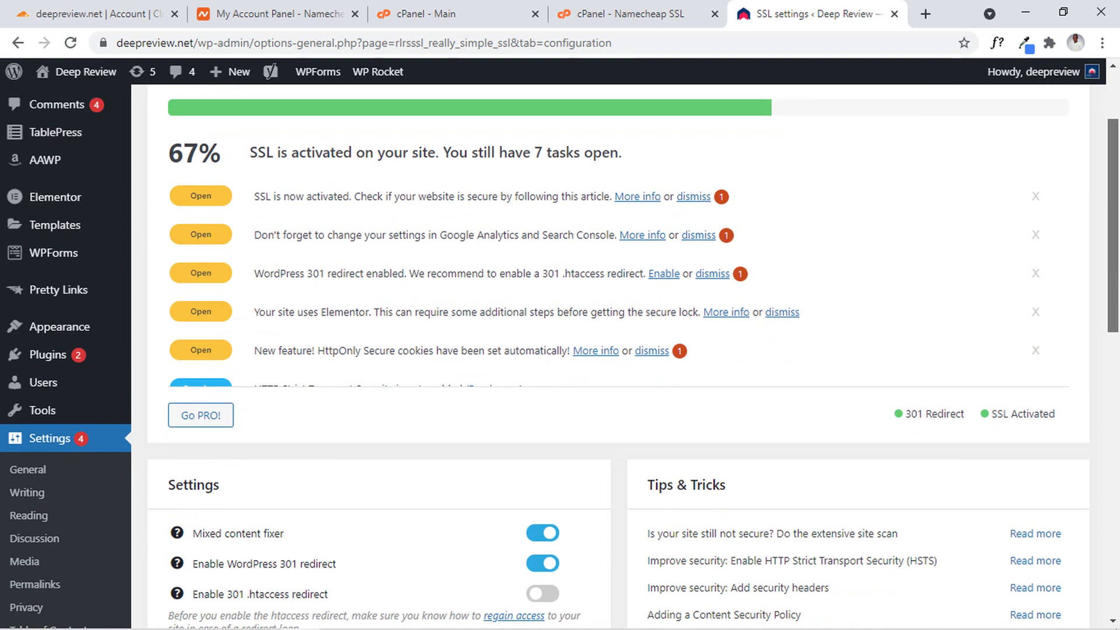
scroll(1113, 233, down, 1)
scroll(848, 209, down, 1)
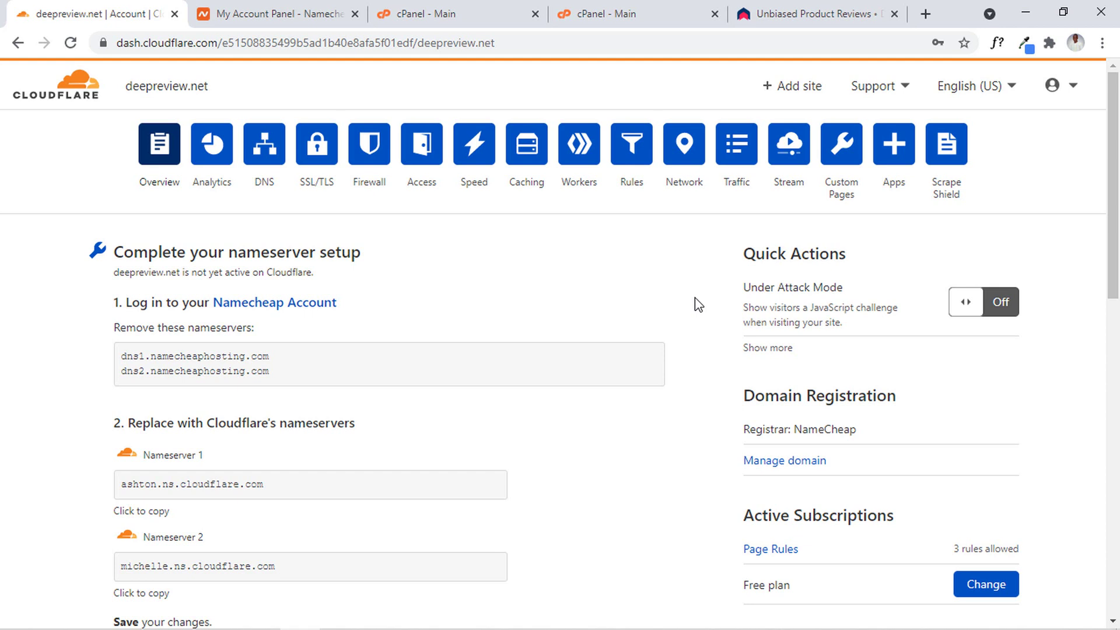
Switch to Cloudflare and set the SSL/TLS encryption mode for deepreview.net to Full.
click(322, 157)
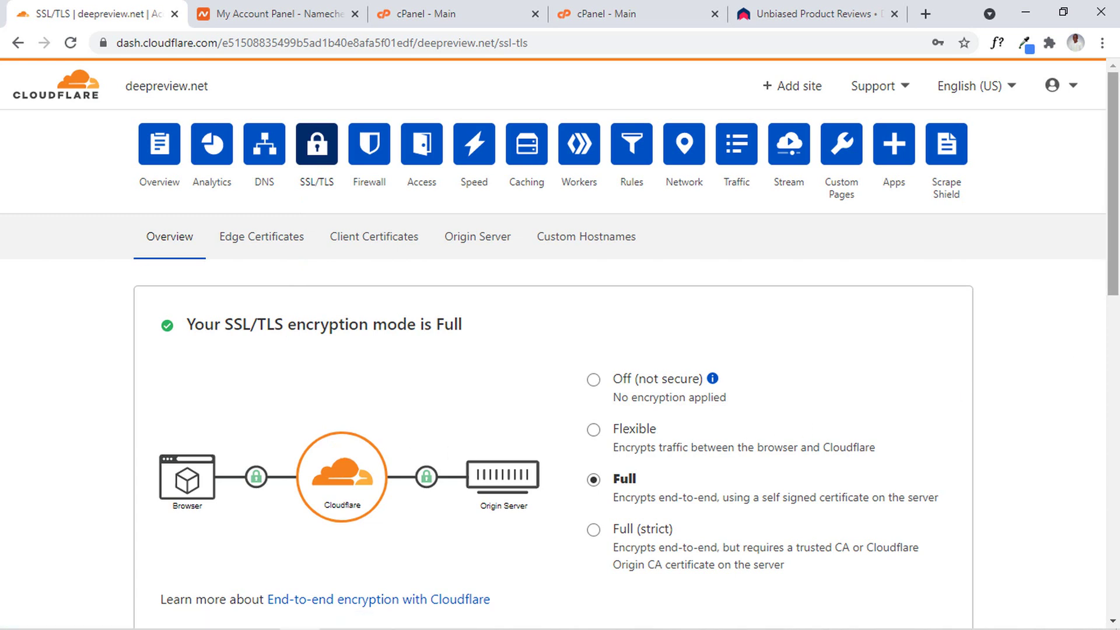
scroll(516, 453, down, 3)
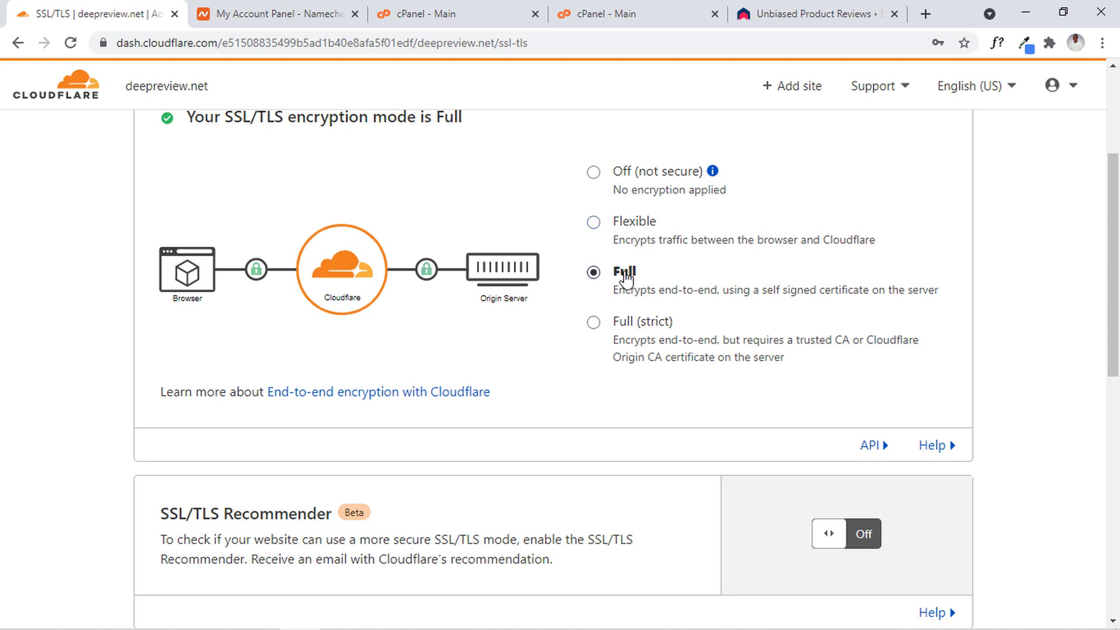
scroll(145, 388, up, 3)
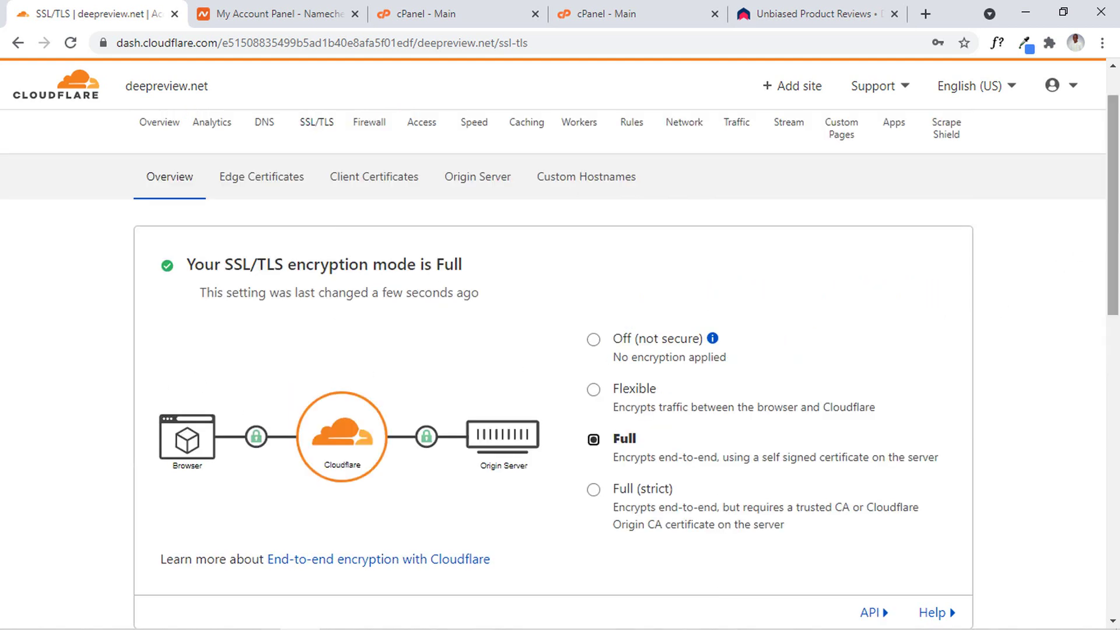
scroll(1116, 245, down, 2)
scroll(1117, 245, up, 3)
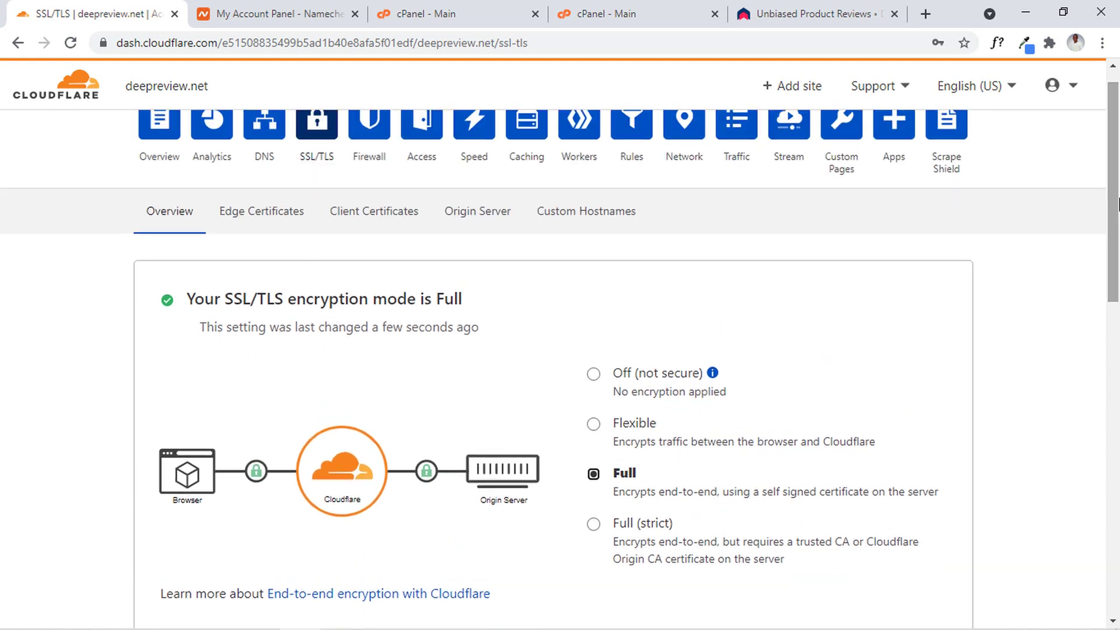
Start creating an origin certificate in Cloudflare's Origin Server settings for deepreview.net.
click(470, 227)
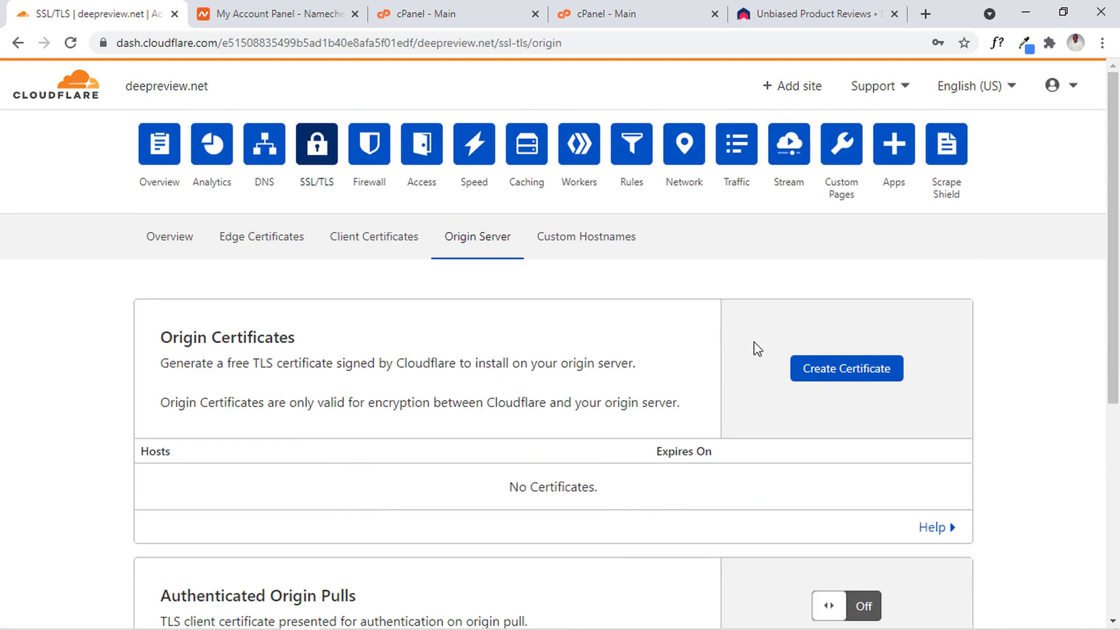
scroll(1118, 245, down, 2)
scroll(1118, 245, down, 2)
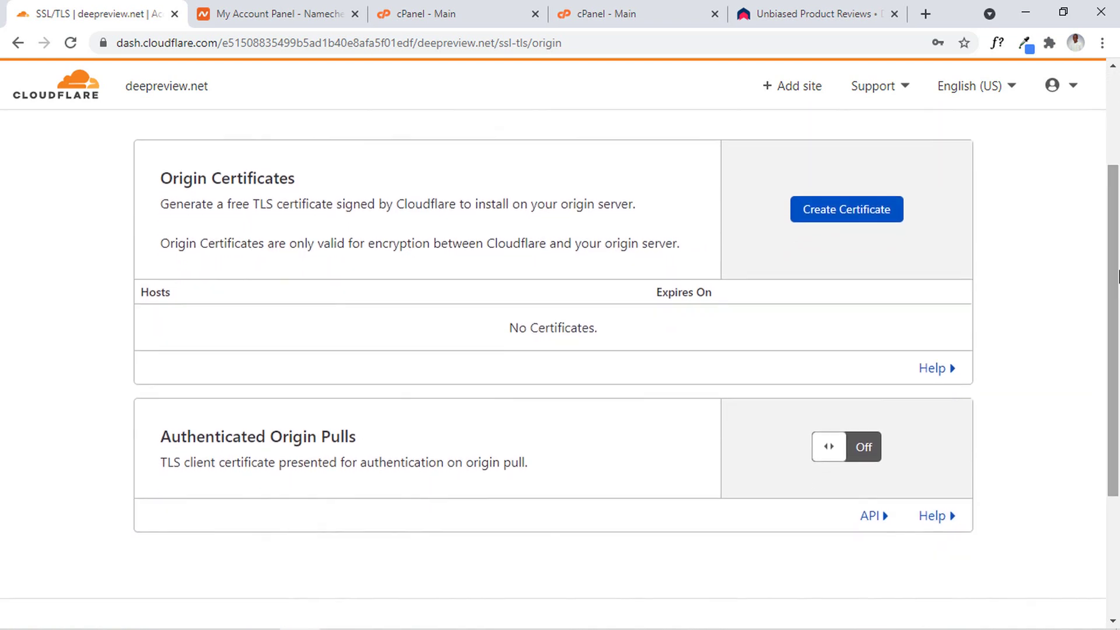
click(857, 215)
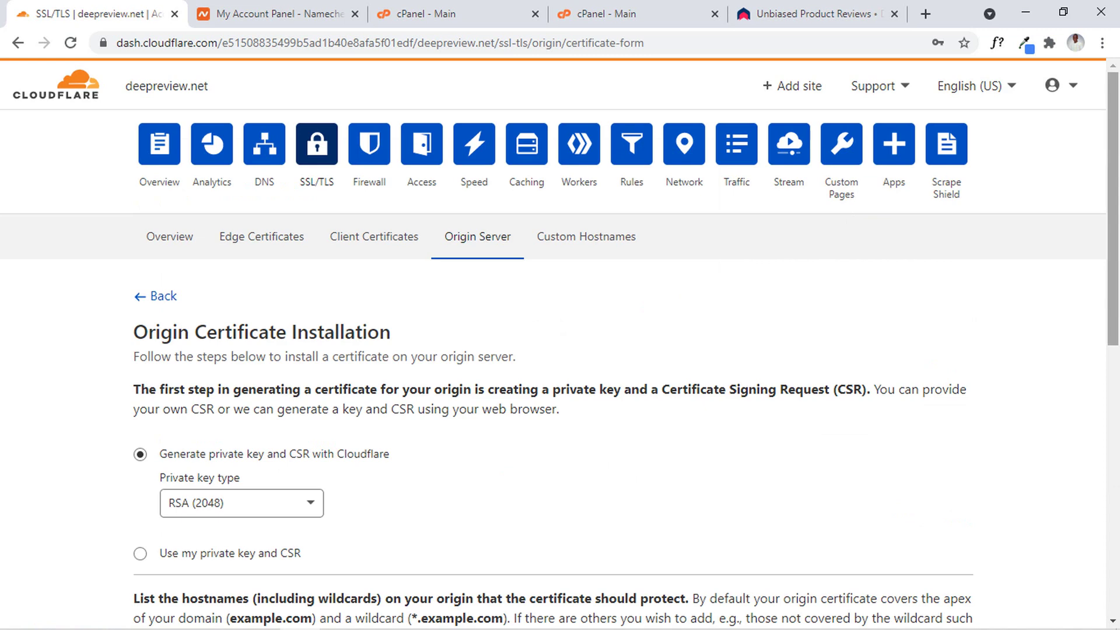
Create the origin certificate with an RSA (2048) key, hostnames *.deepreview.net and deepreview.net, and a 15-year validity.
scroll(1118, 350, down, 4)
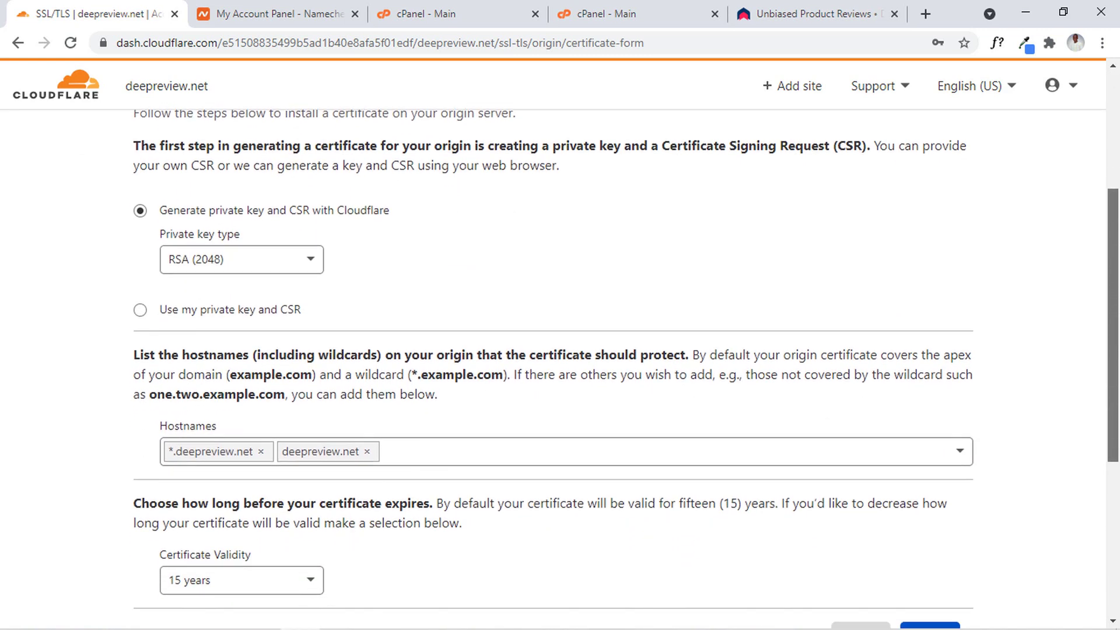
scroll(1118, 345, down, 1)
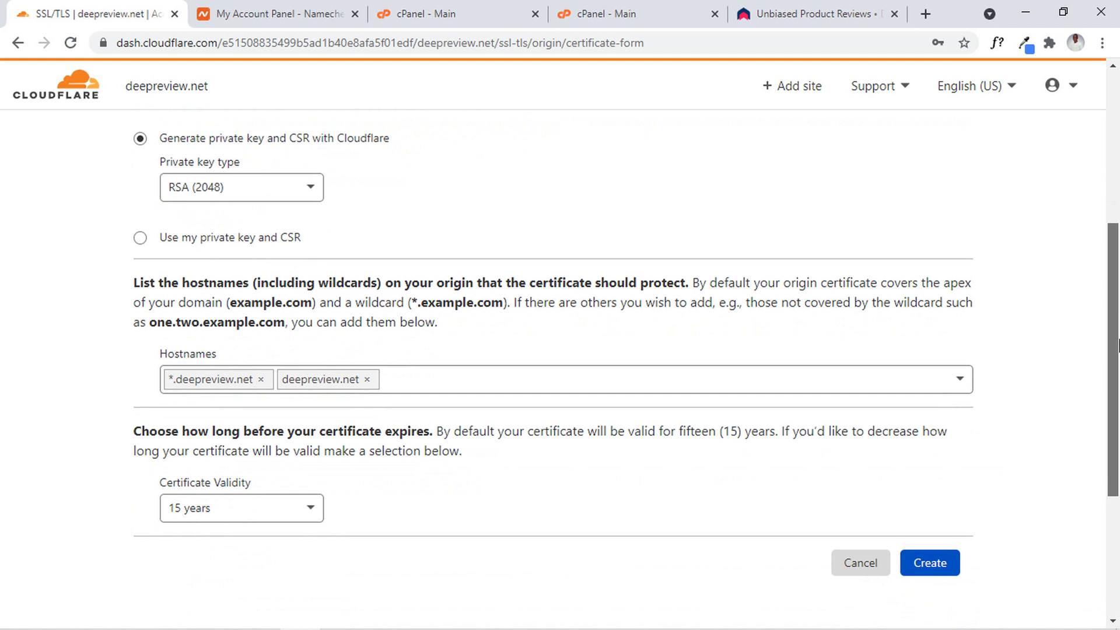
scroll(1118, 345, down, 1)
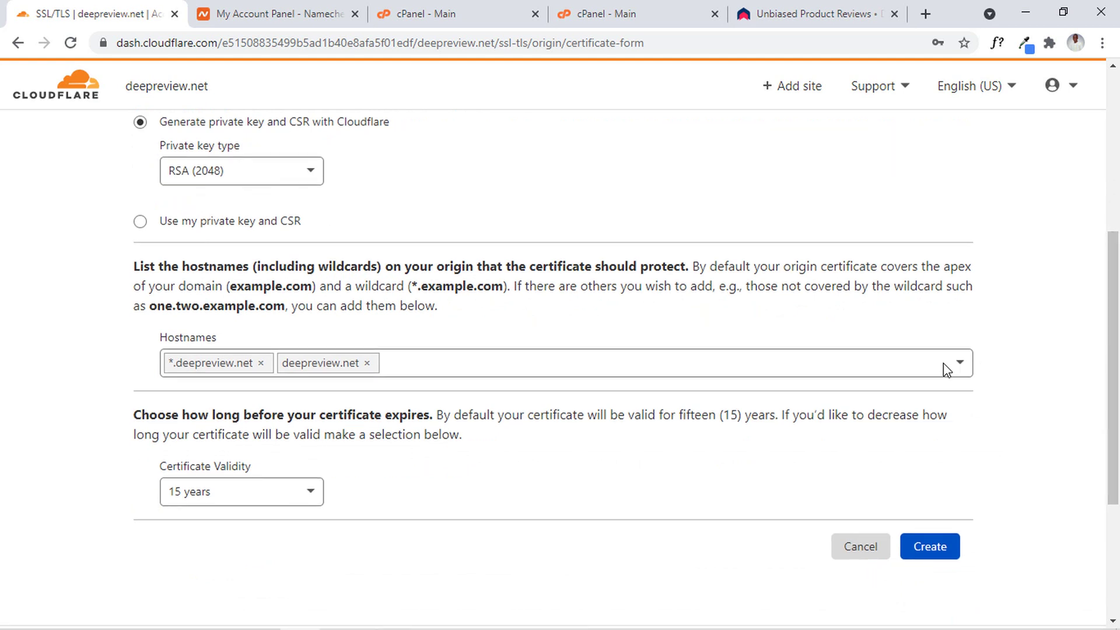
scroll(1119, 344, down, 1)
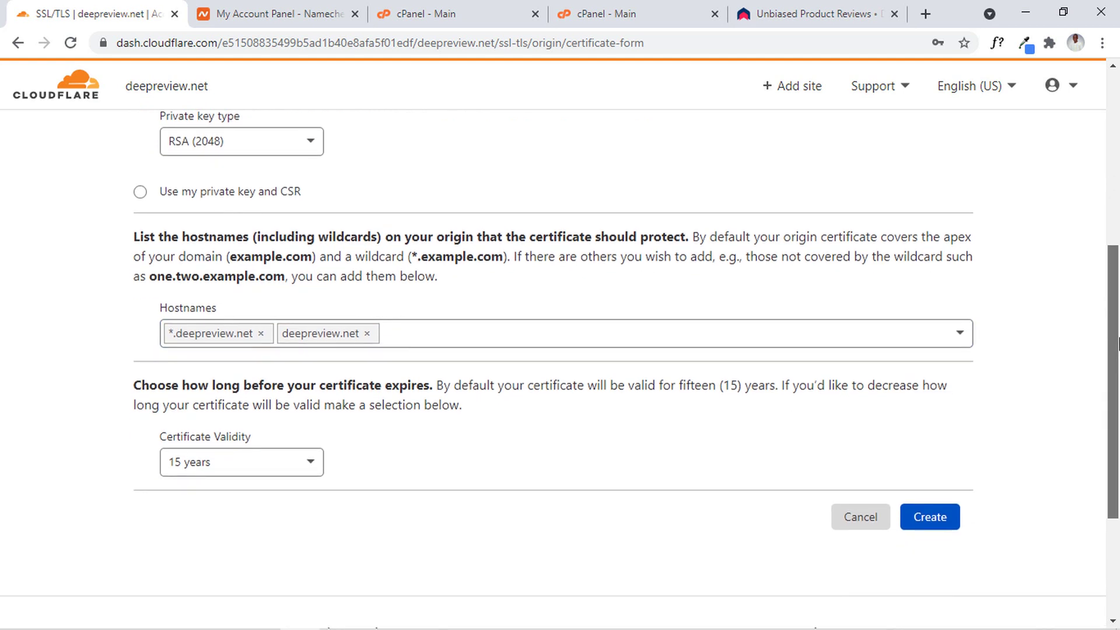
scroll(553, 367, up, 3)
scroll(553, 373, down, 4)
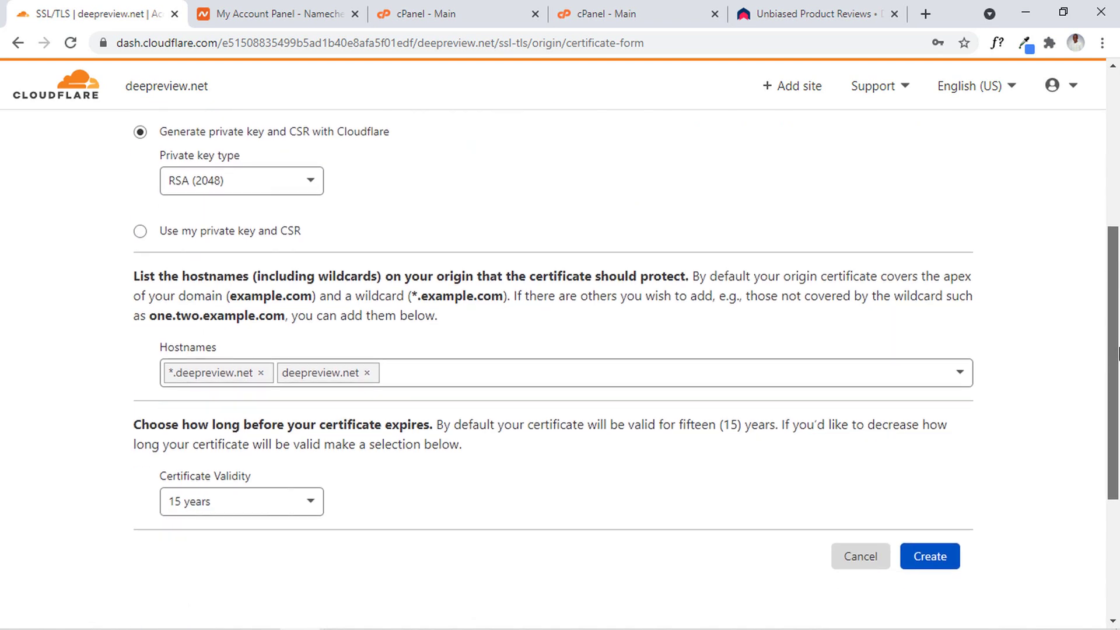
click(316, 402)
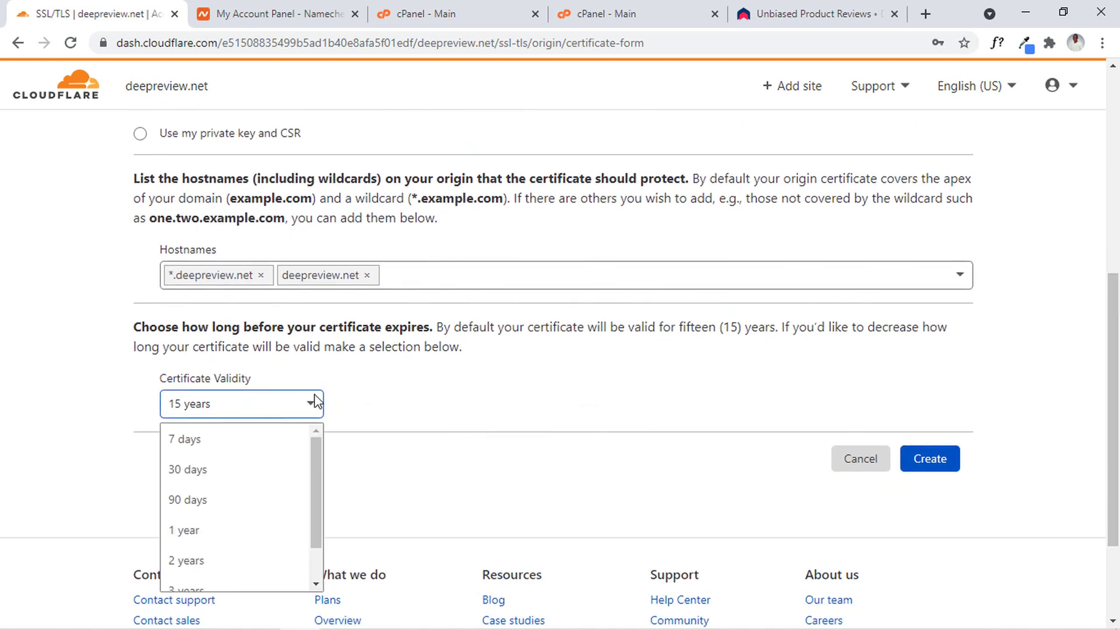
scroll(305, 498, down, 2)
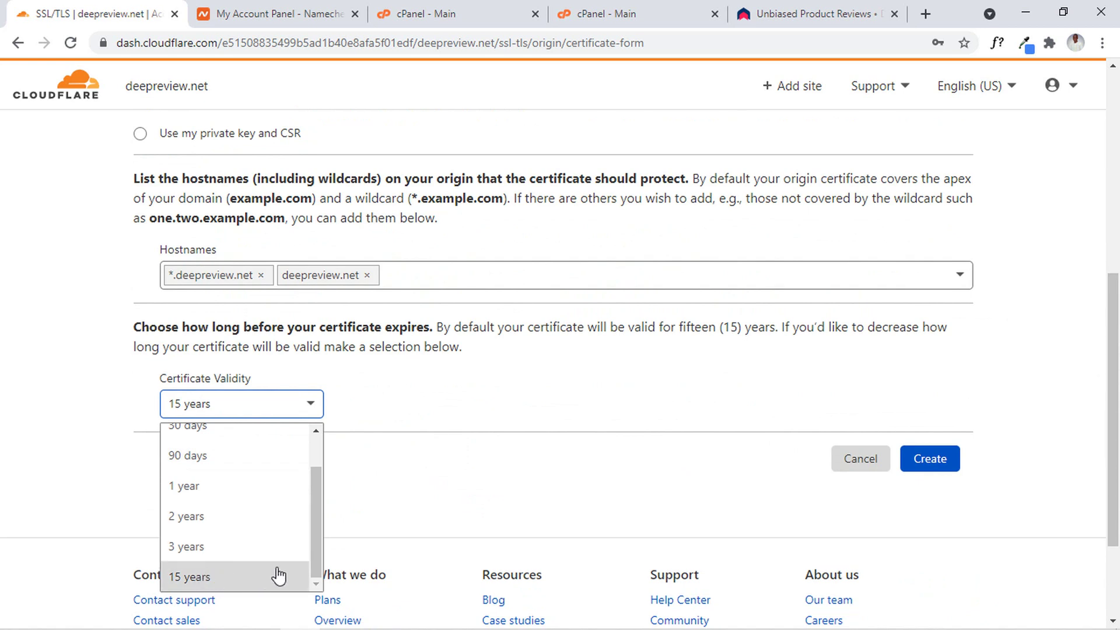
click(510, 497)
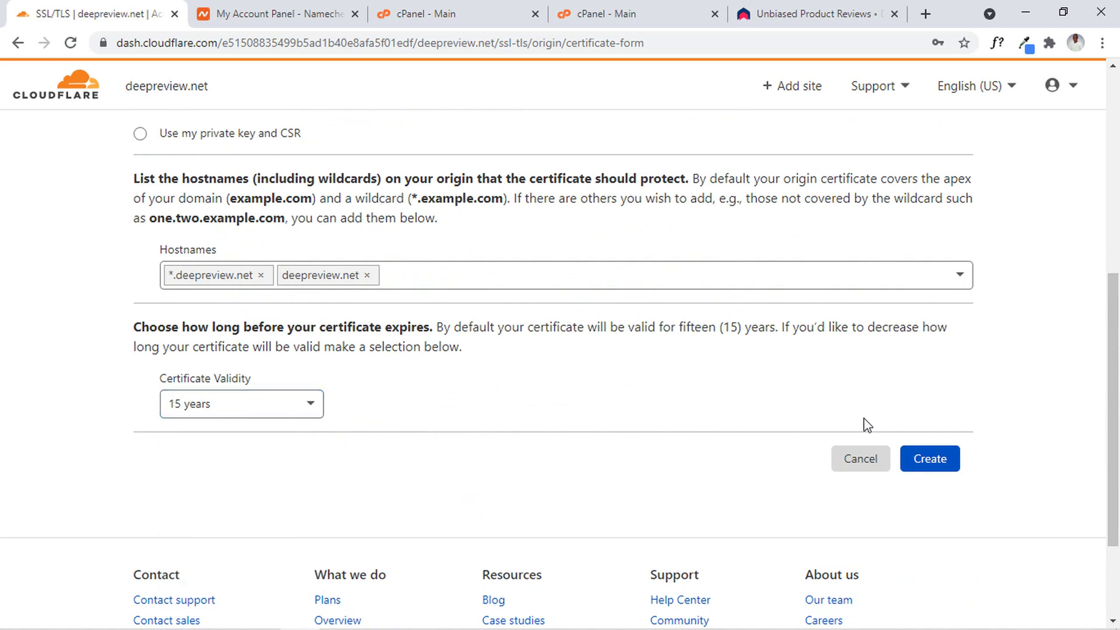
click(937, 459)
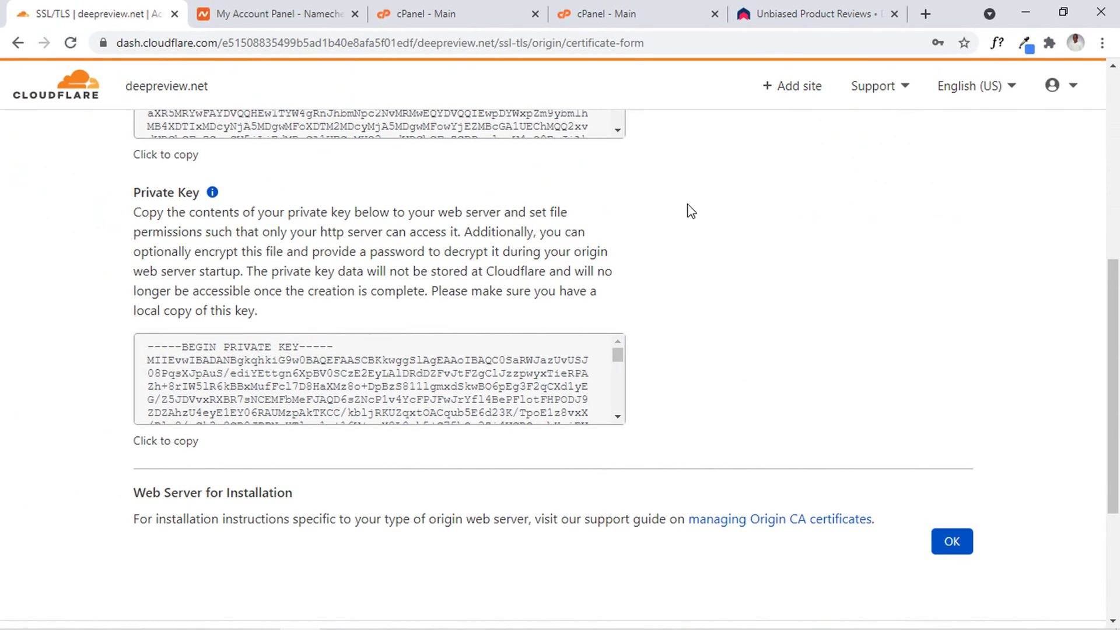
Switch to cPanel, search its functions for "ssl", and open the Manage SSL sites page in SSL/TLS.
click(386, 7)
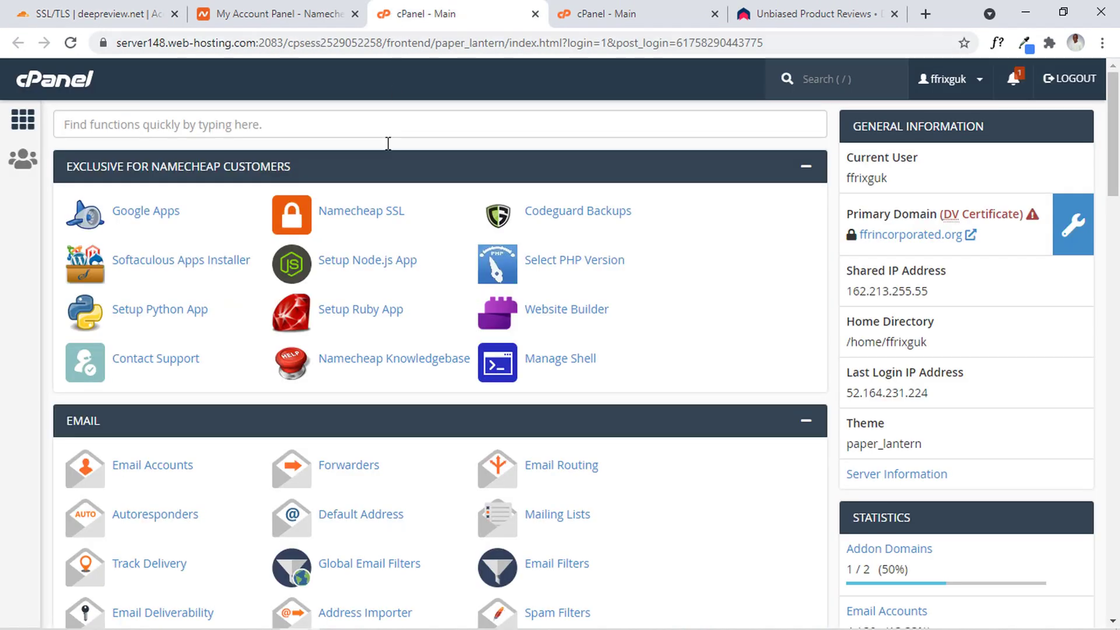
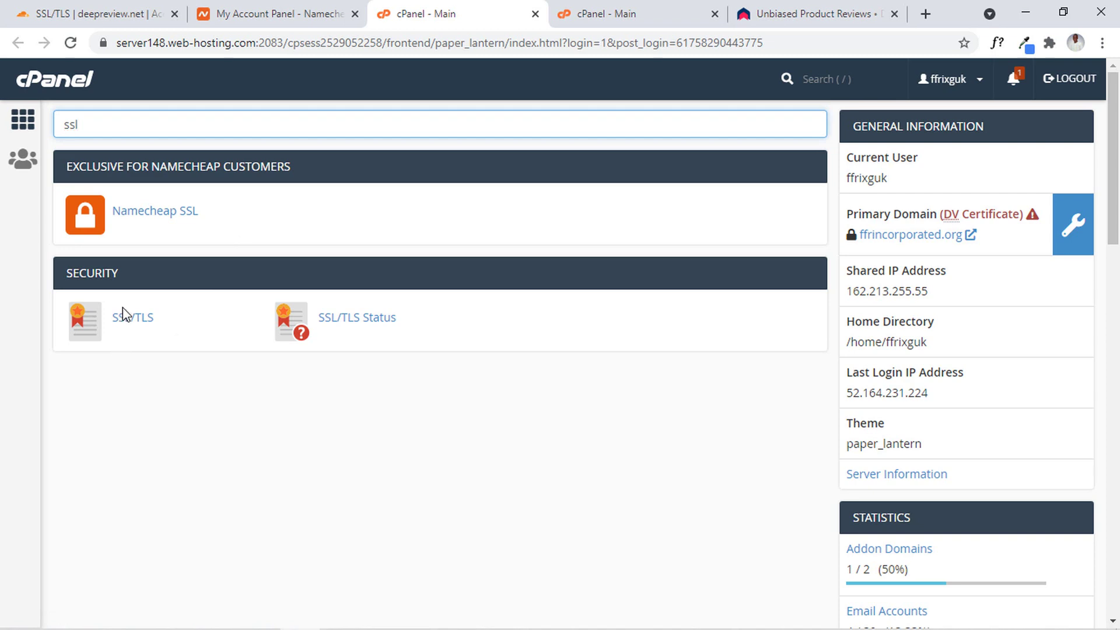
click(126, 318)
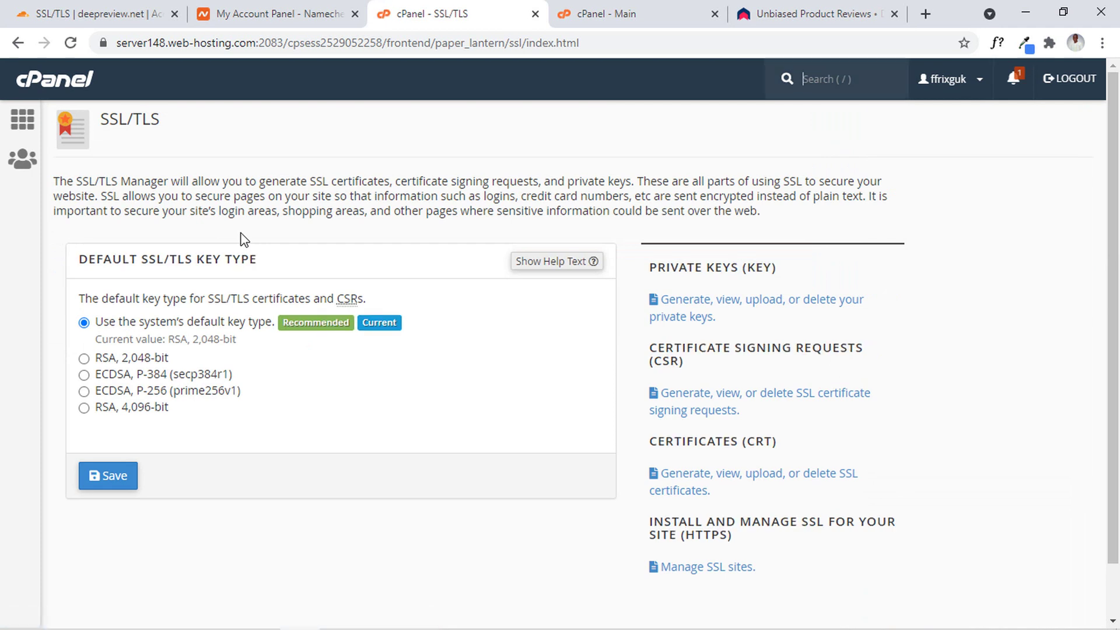
scroll(645, 257, down, 1)
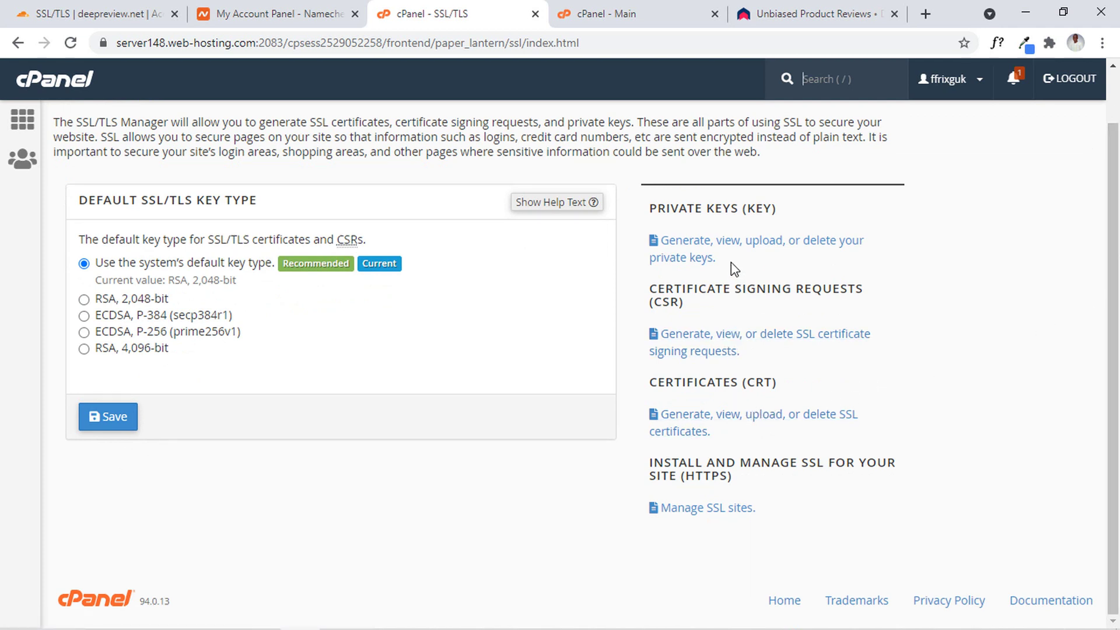
click(711, 512)
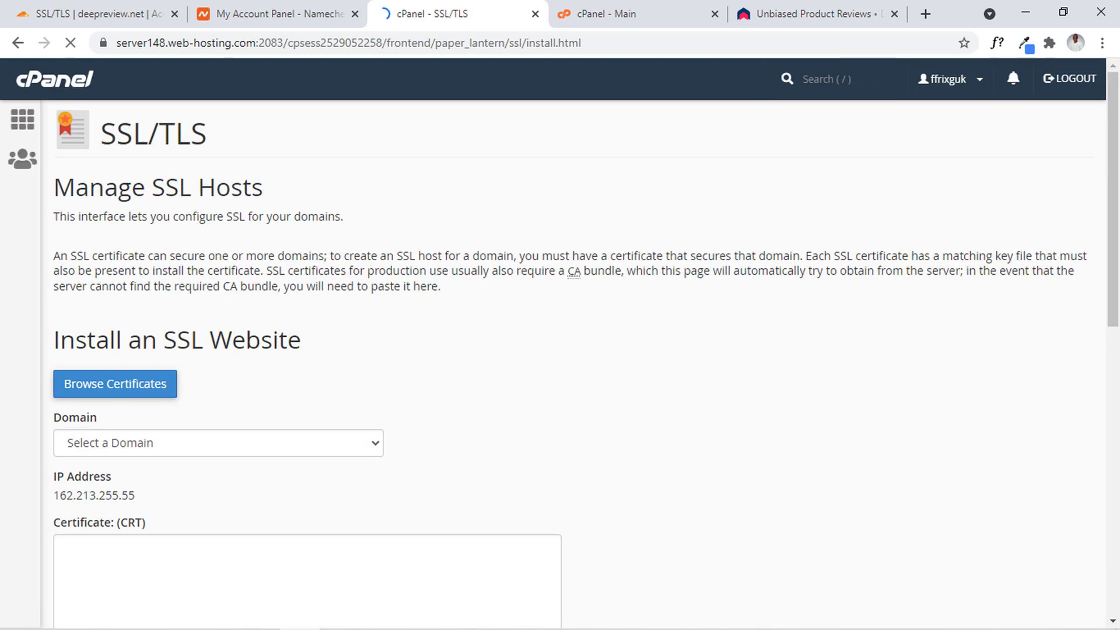
Choose deepreview.net as the domain for the SSL website installation.
scroll(1117, 251, down, 5)
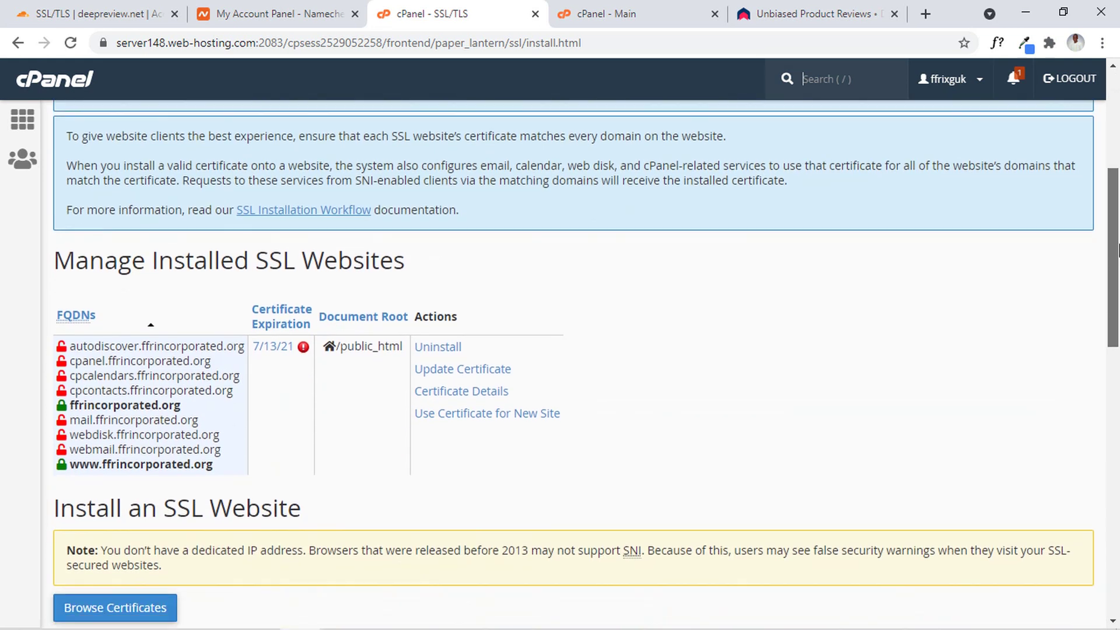
drag(1117, 250, 1118, 371)
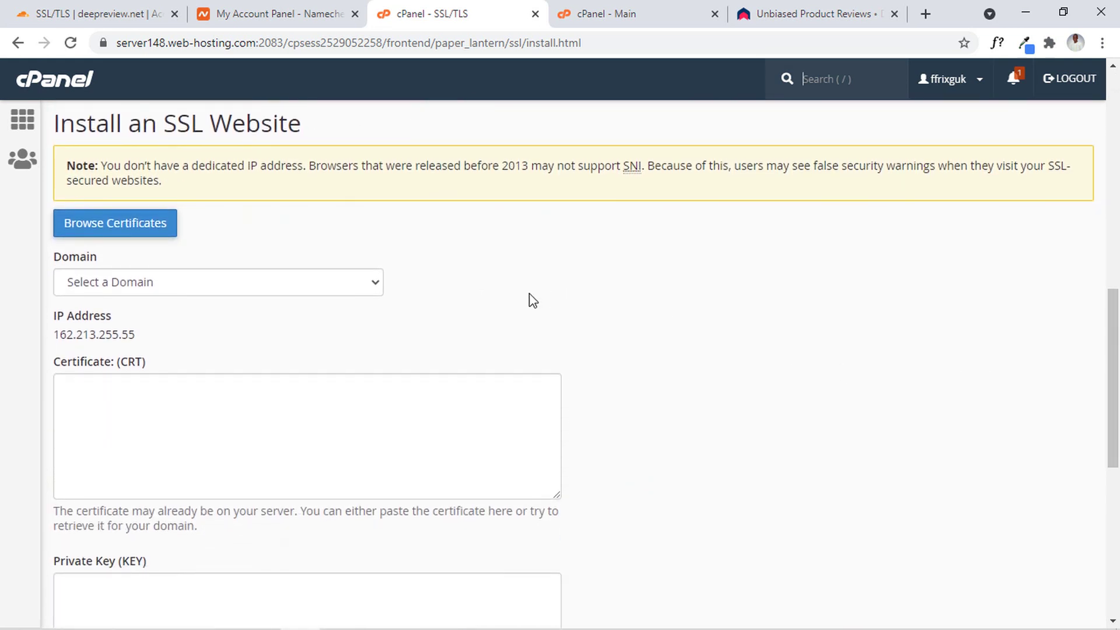
click(355, 282)
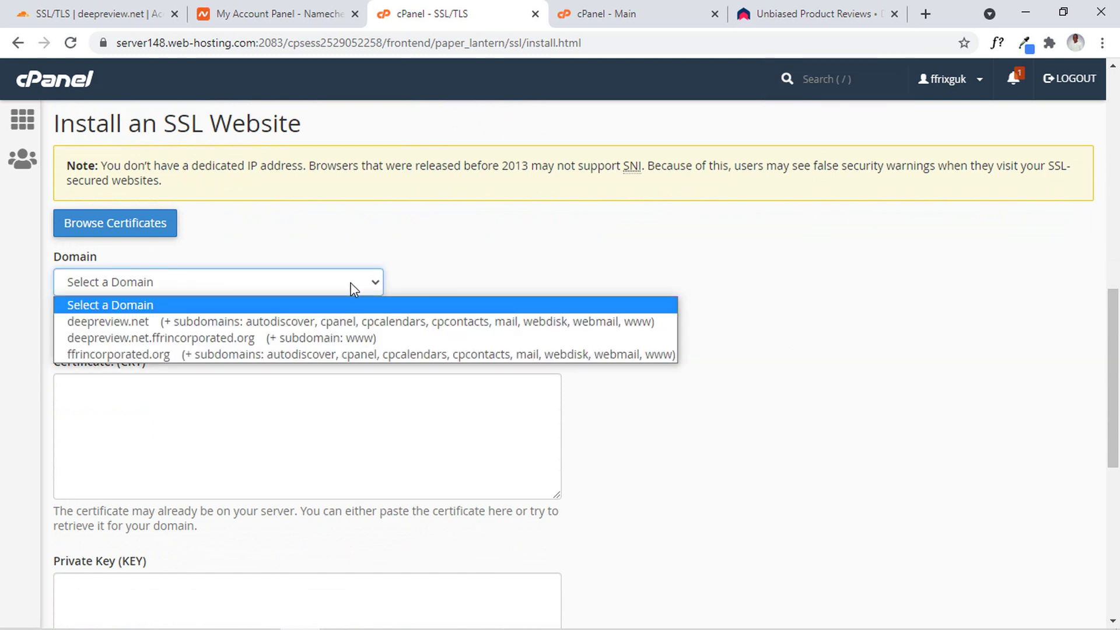
click(352, 328)
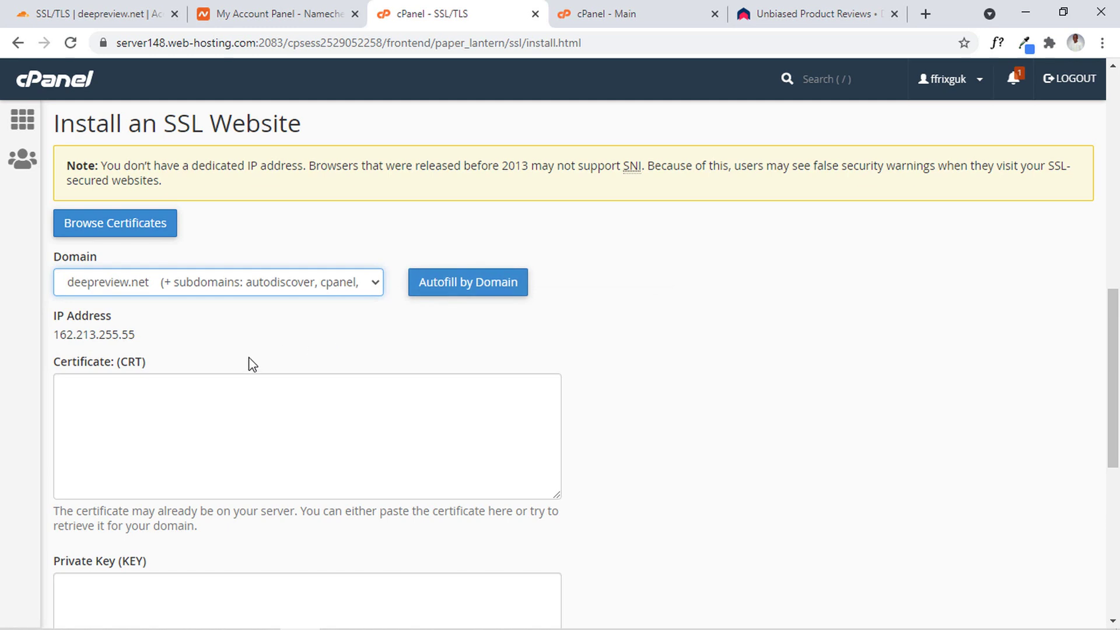
Copy the origin certificate from Cloudflare and paste it into cPanel's Certificate (CRT) field.
click(229, 5)
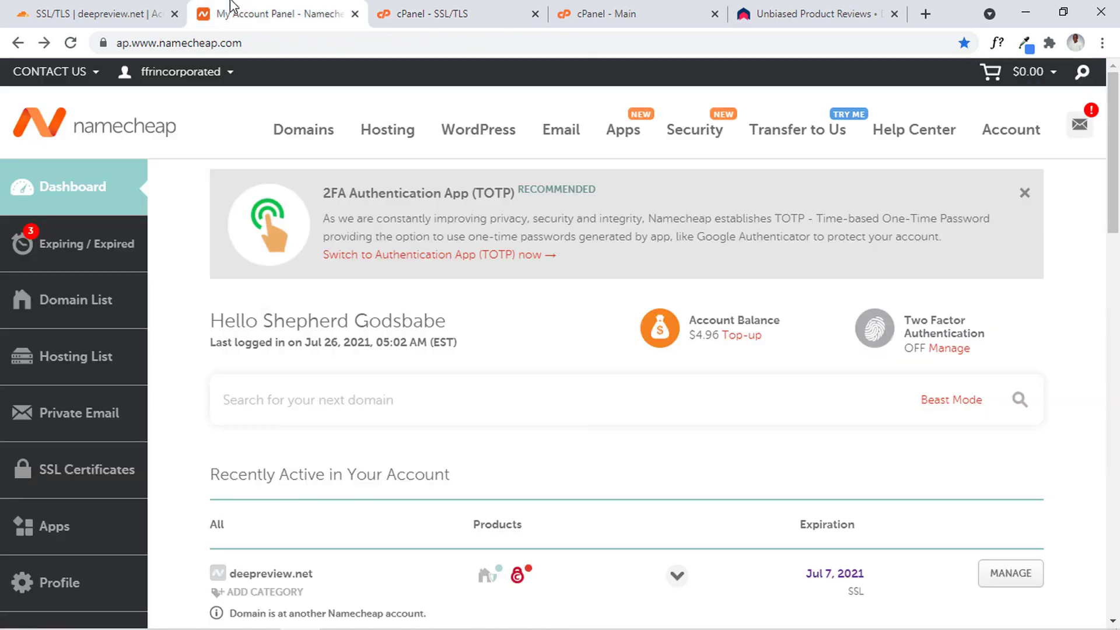
click(105, 7)
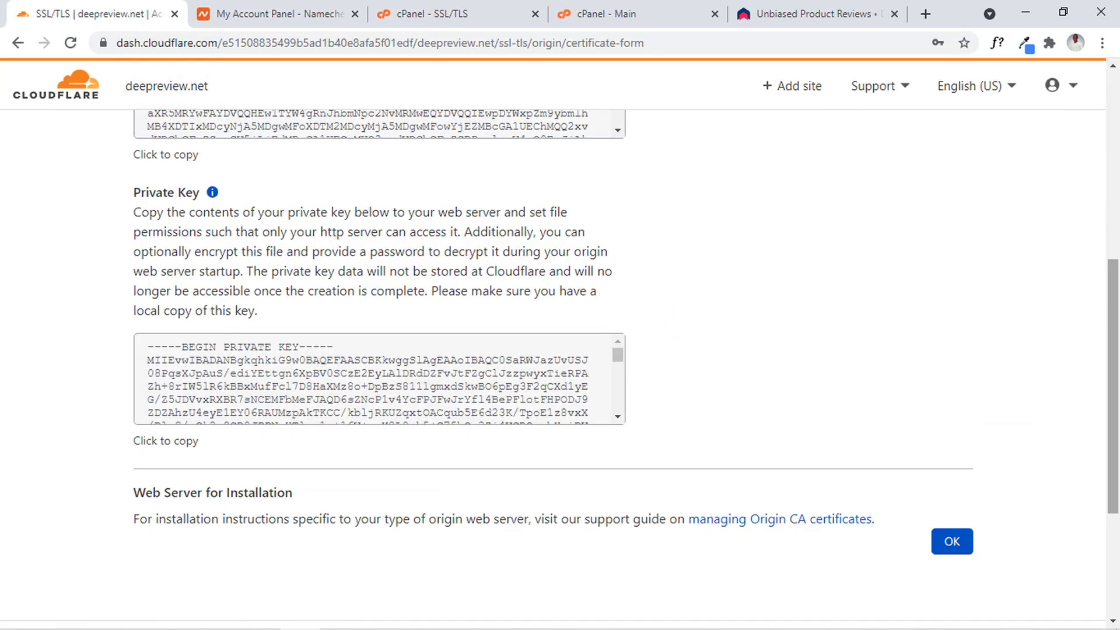
scroll(931, 204, up, 4)
scroll(752, 309, down, 1)
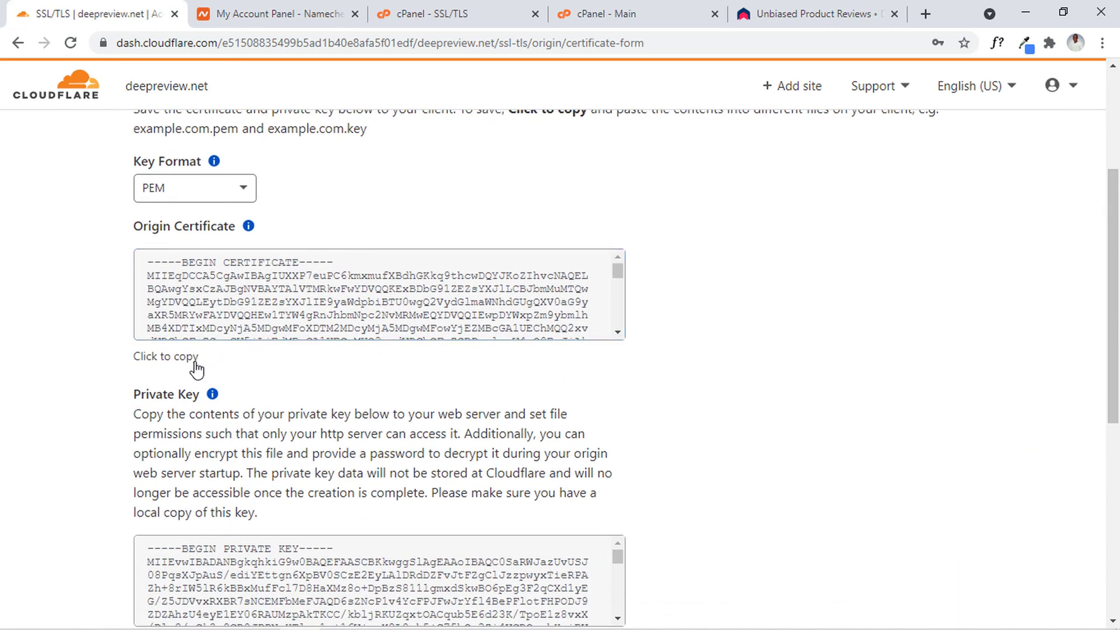
click(169, 357)
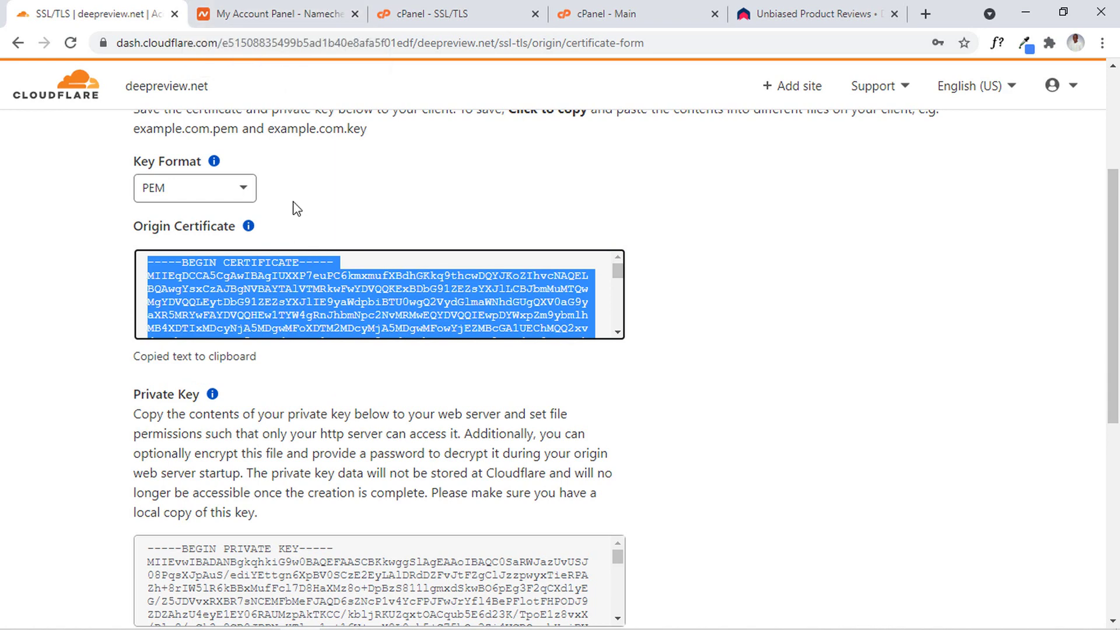
click(420, 13)
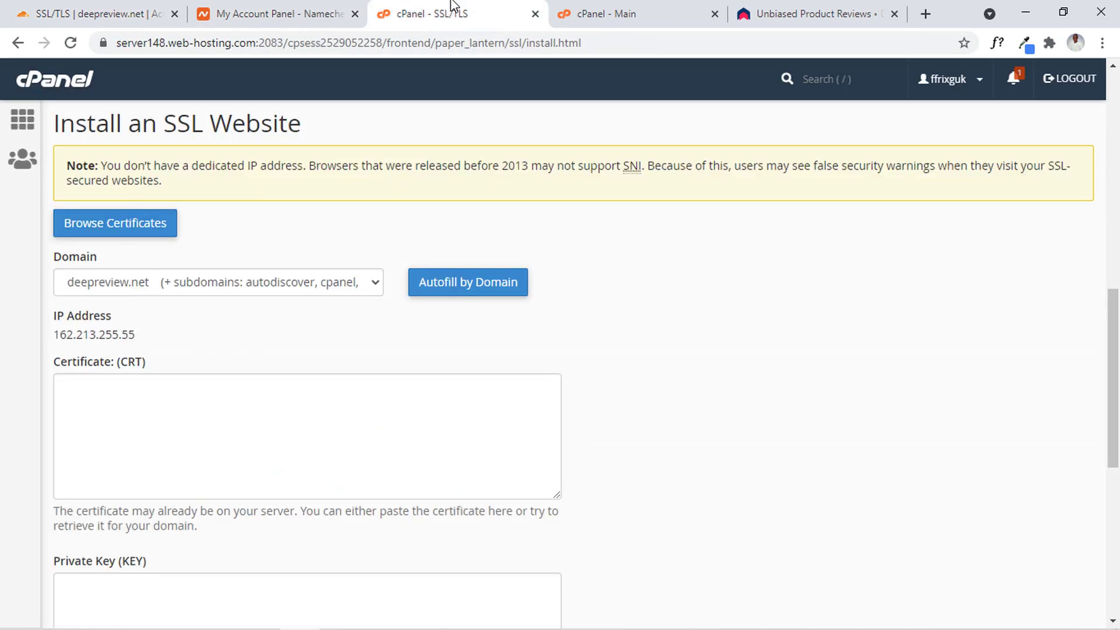
right_click(295, 411)
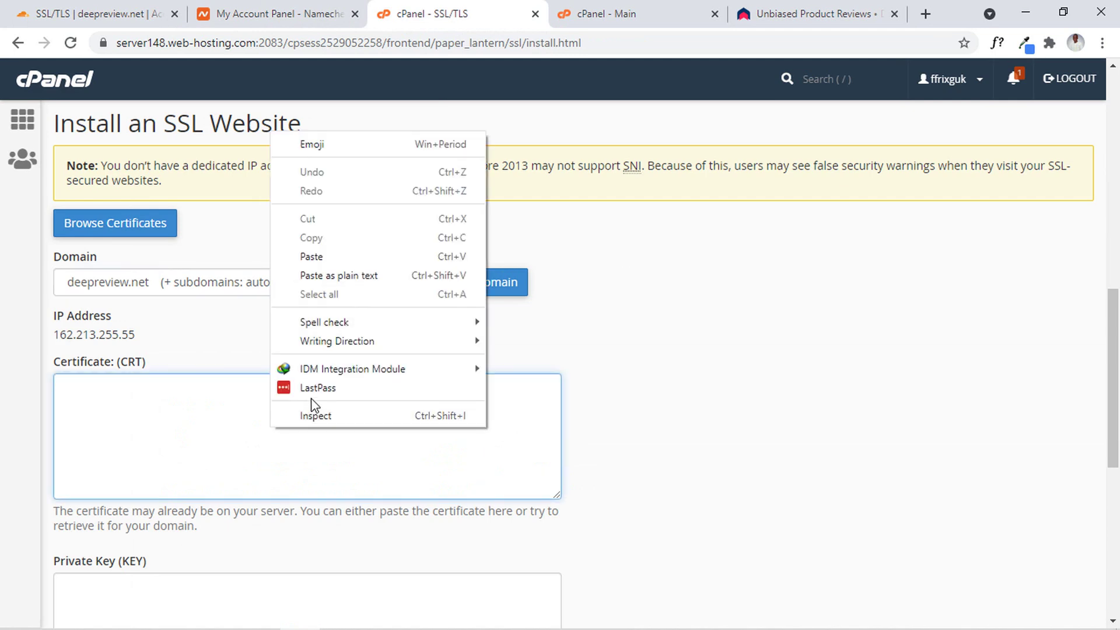
click(328, 256)
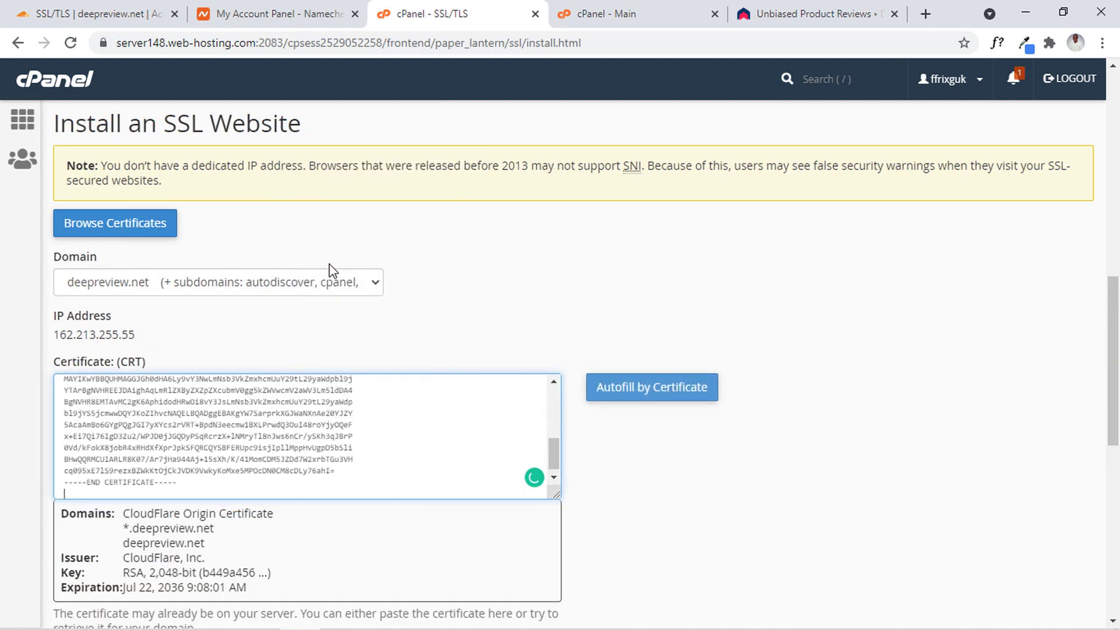
Copy the private key from Cloudflare and paste it into cPanel's Private Key (KEY) field.
key(ctrl+1)
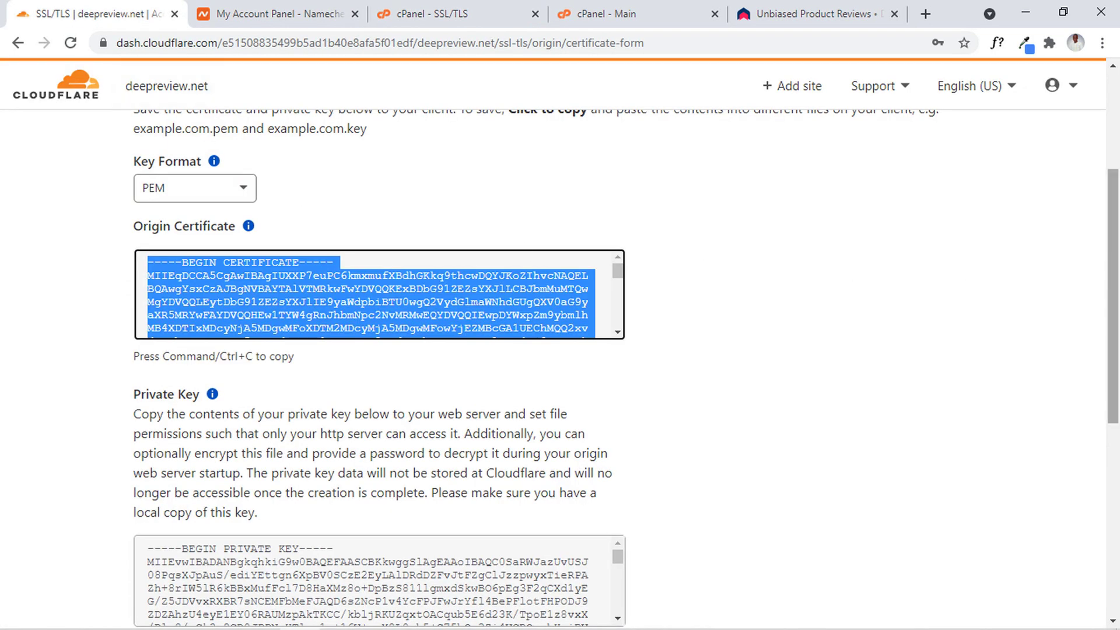
drag(1112, 292, 1113, 404)
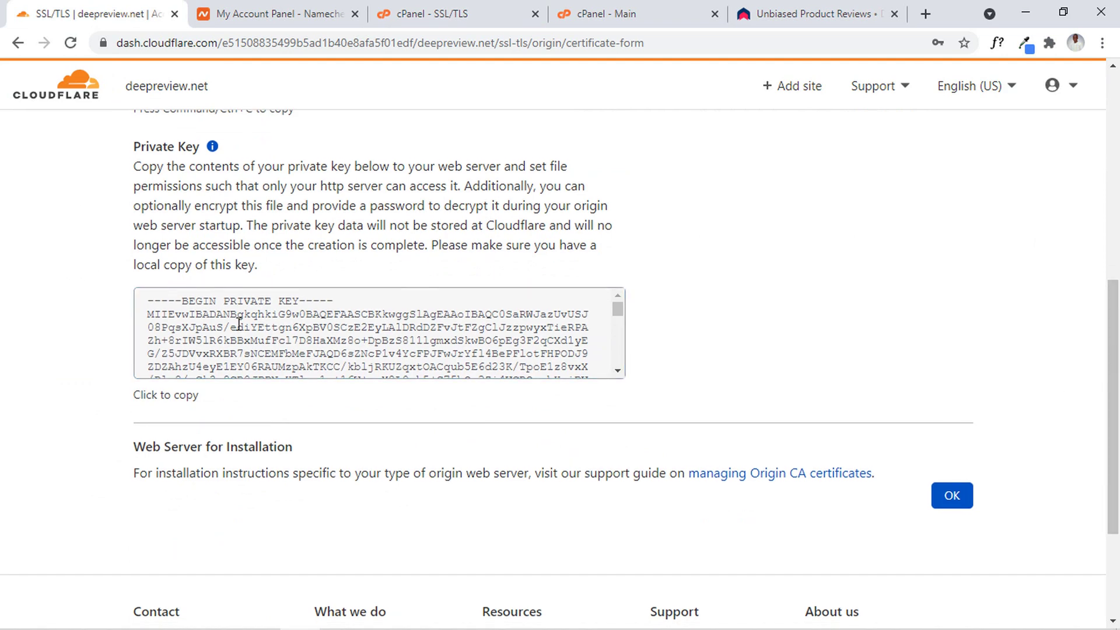
click(184, 404)
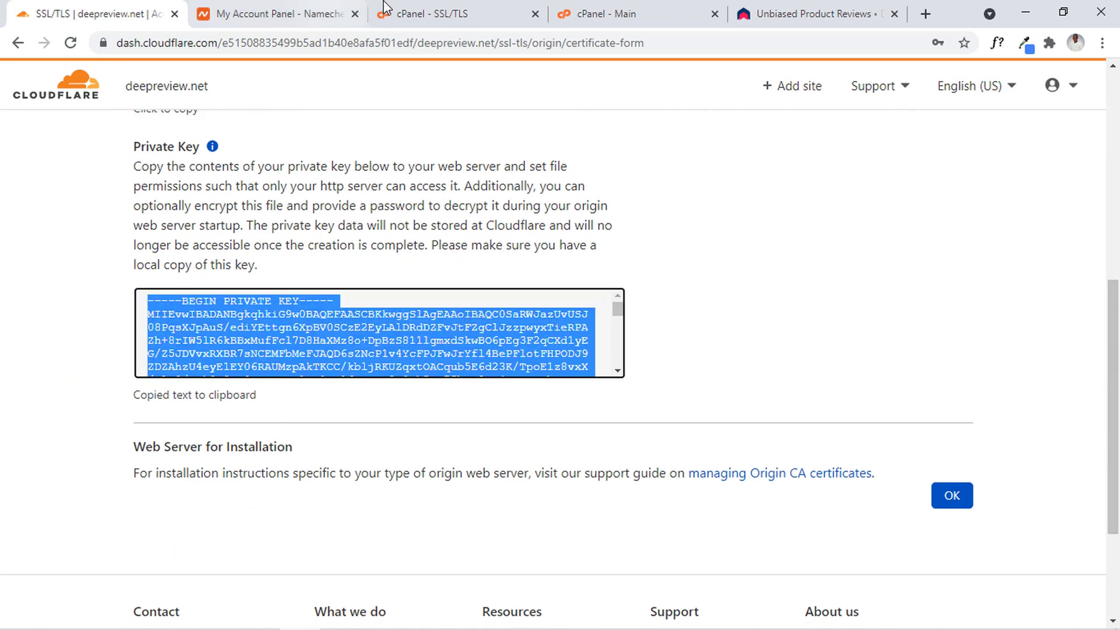
click(455, 14)
scroll(377, 446, down, 5)
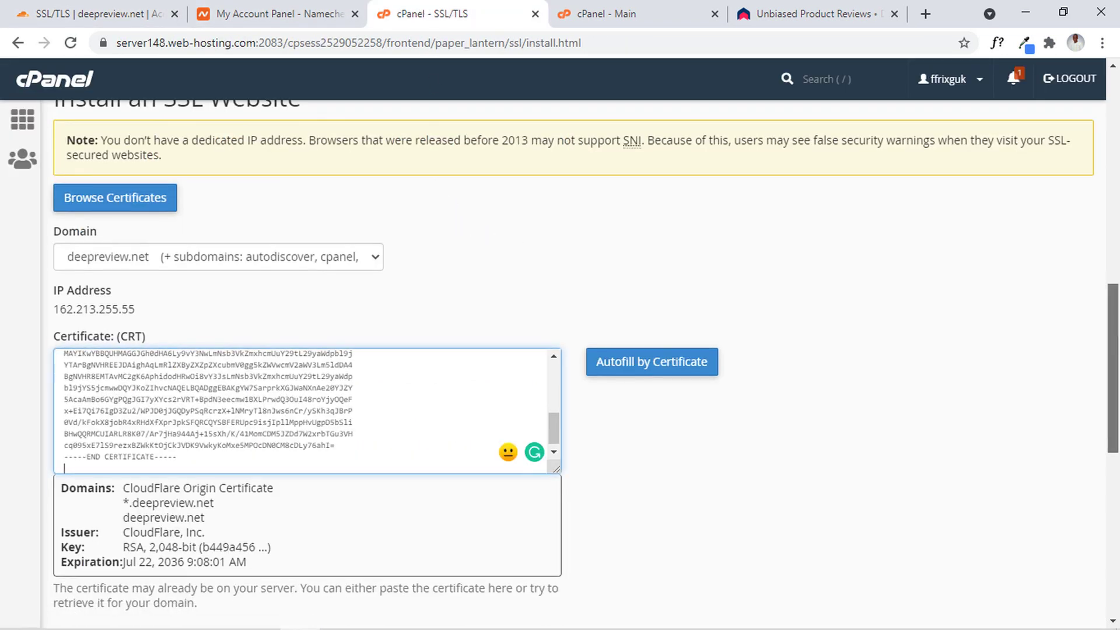
click(352, 468)
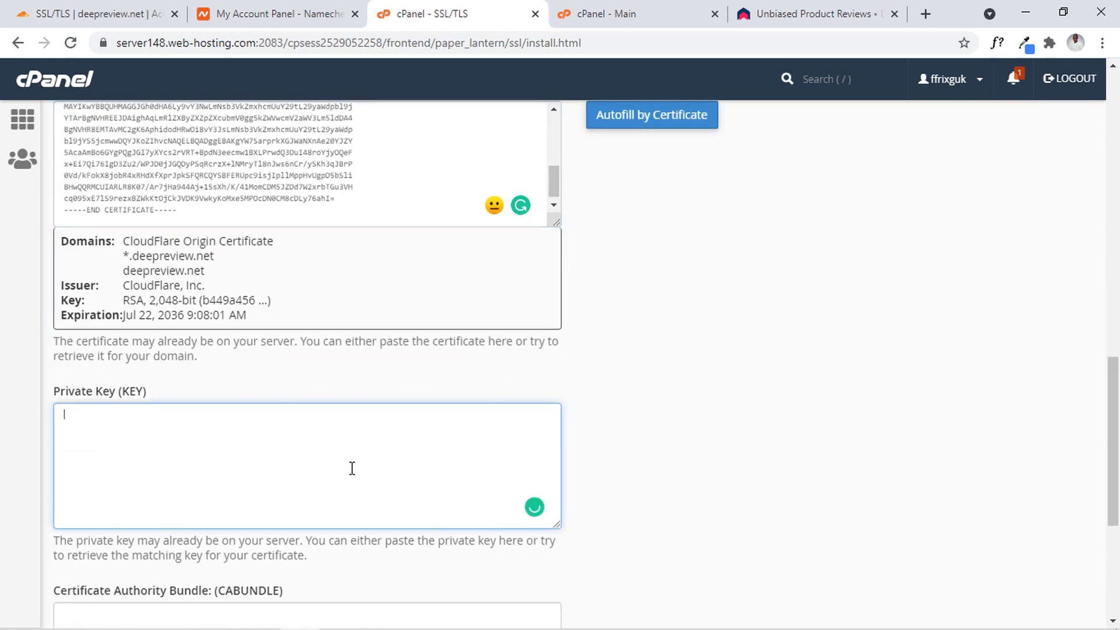
right_click(350, 467)
click(392, 297)
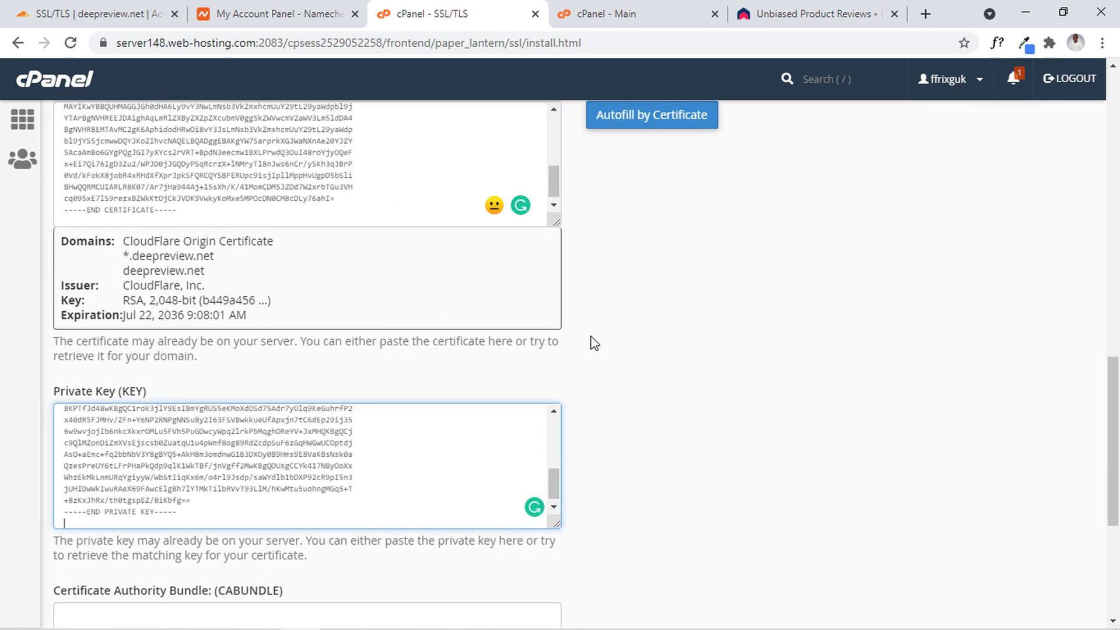
Review the completed certificate installation form and read Cloudflare's guide on managing and deploying Origin CA certificates.
scroll(808, 387, down, 2)
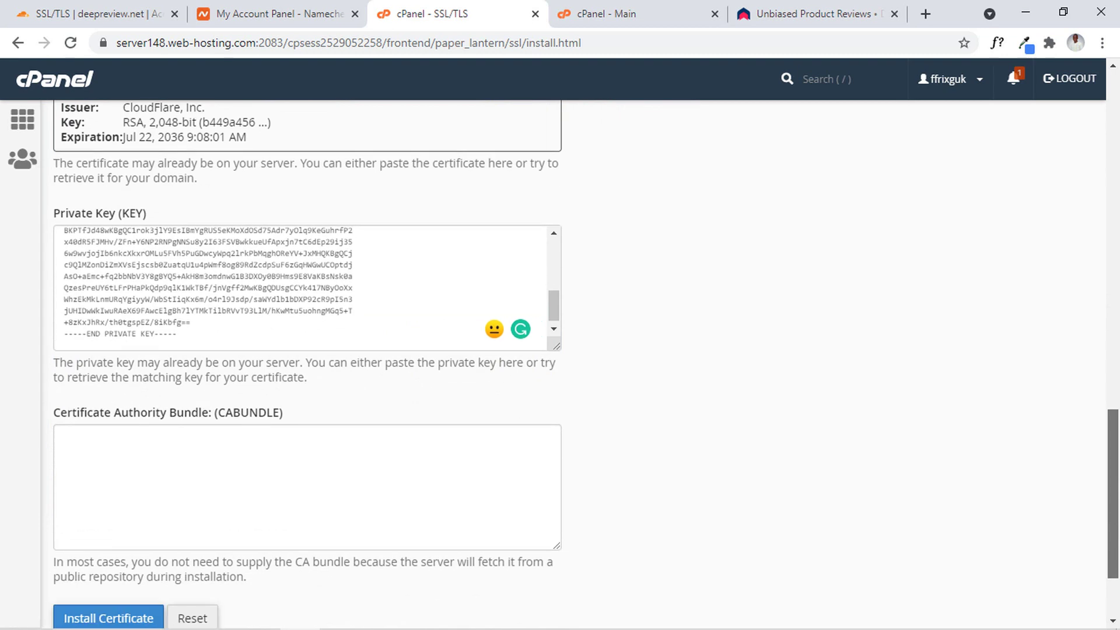
scroll(807, 387, up, 5)
scroll(808, 387, down, 2)
scroll(1117, 506, down, 4)
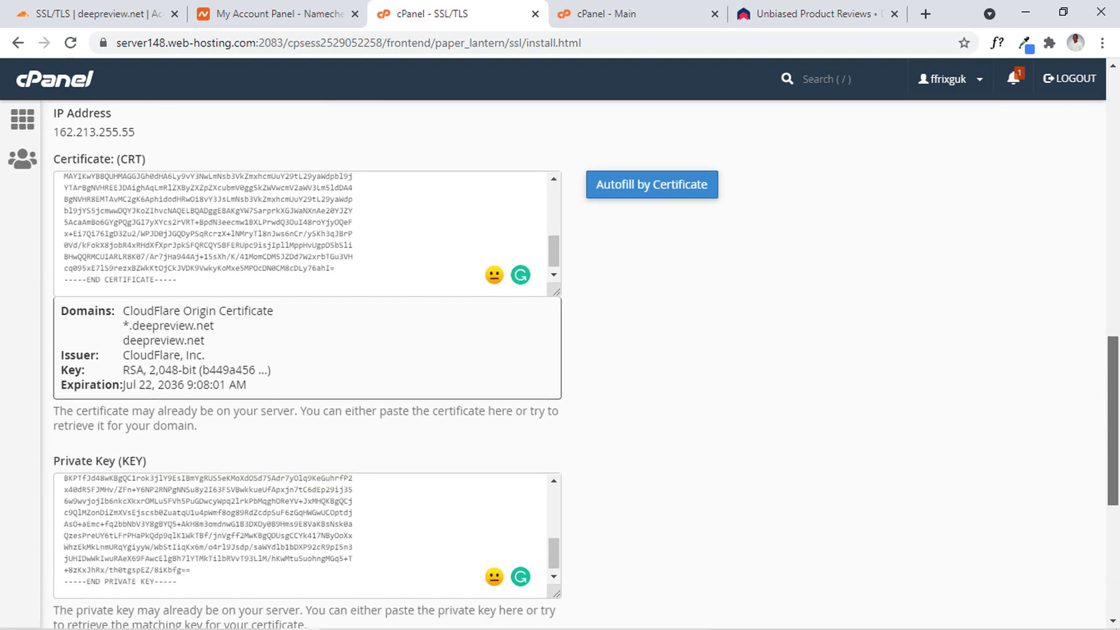
drag(1117, 506, 1117, 548)
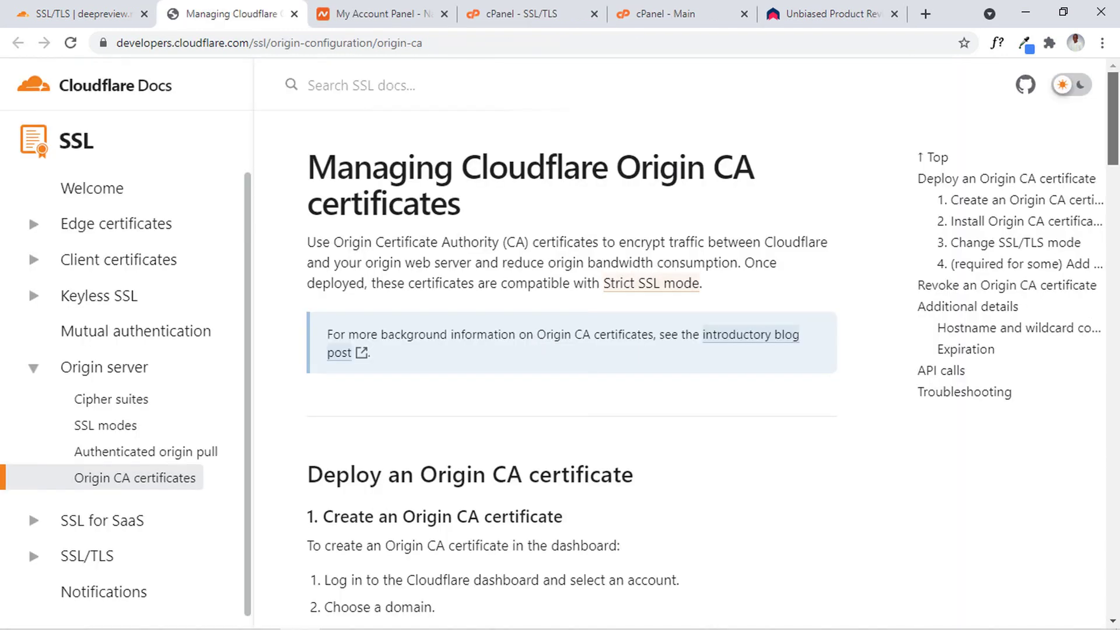
scroll(696, 325, down, 3)
scroll(571, 344, down, 2)
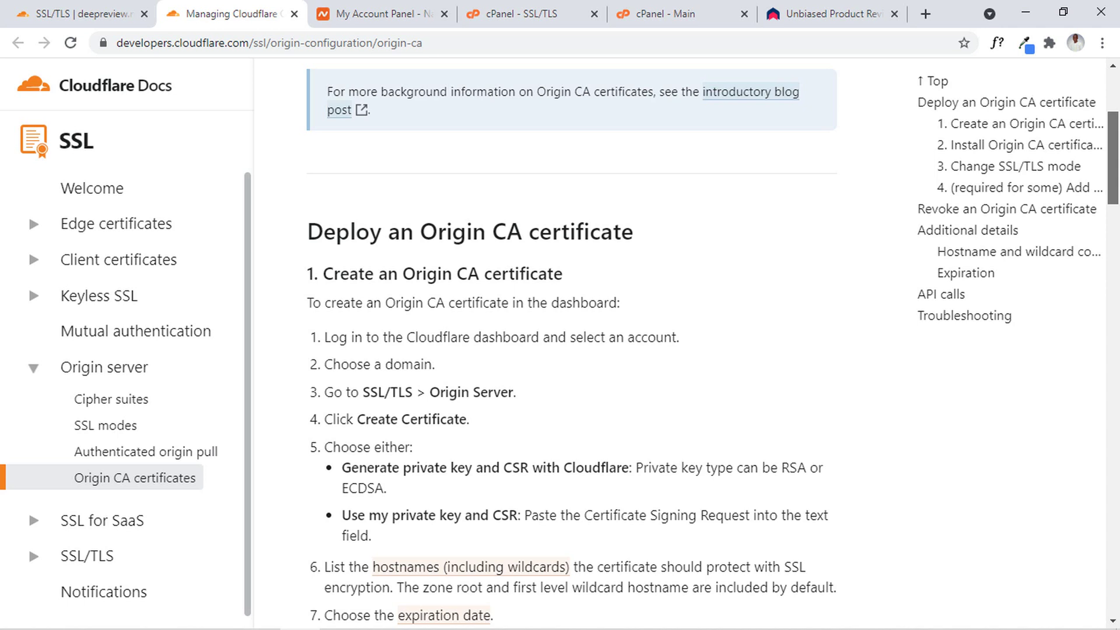
scroll(572, 344, down, 1)
scroll(1118, 181, down, 2)
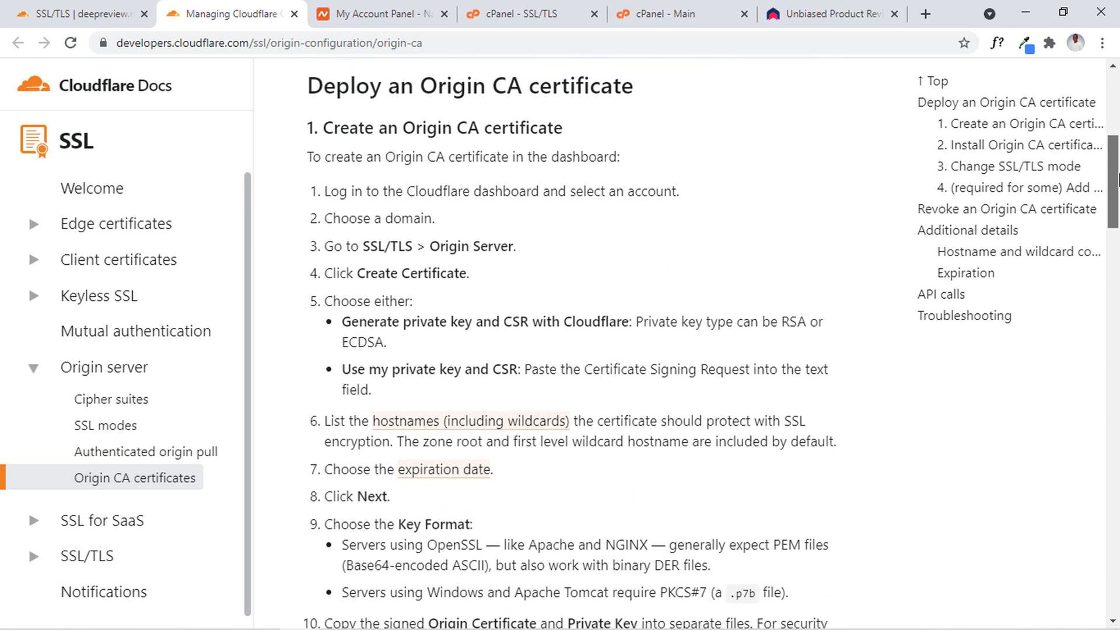
scroll(634, 288, down, 1)
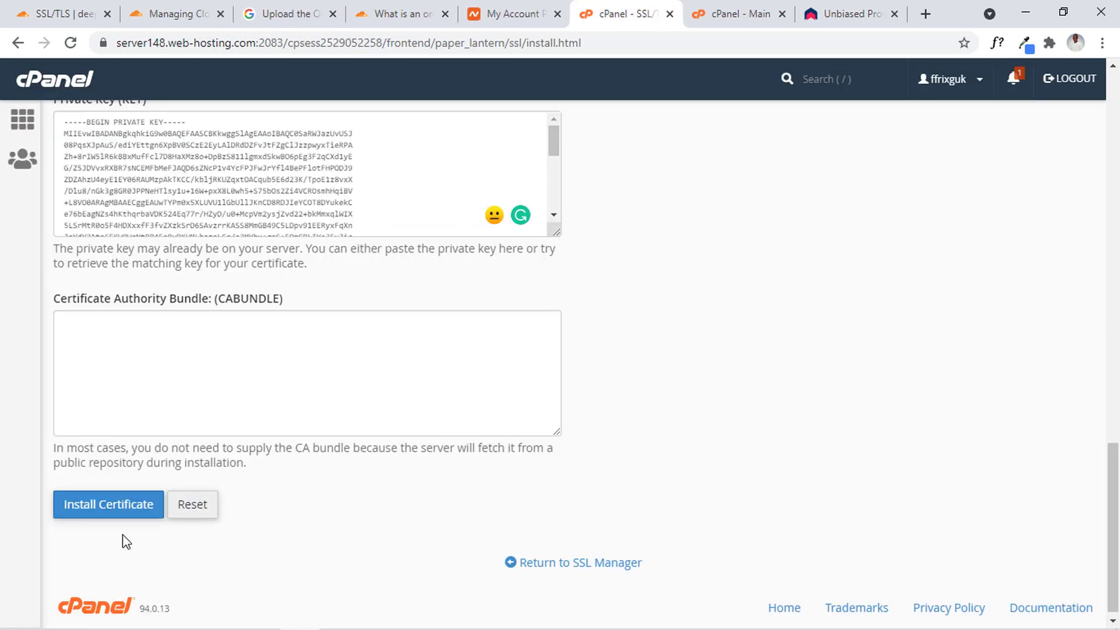
Install the origin certificate for deepreview.net in cPanel and close the two extra research tabs.
click(116, 505)
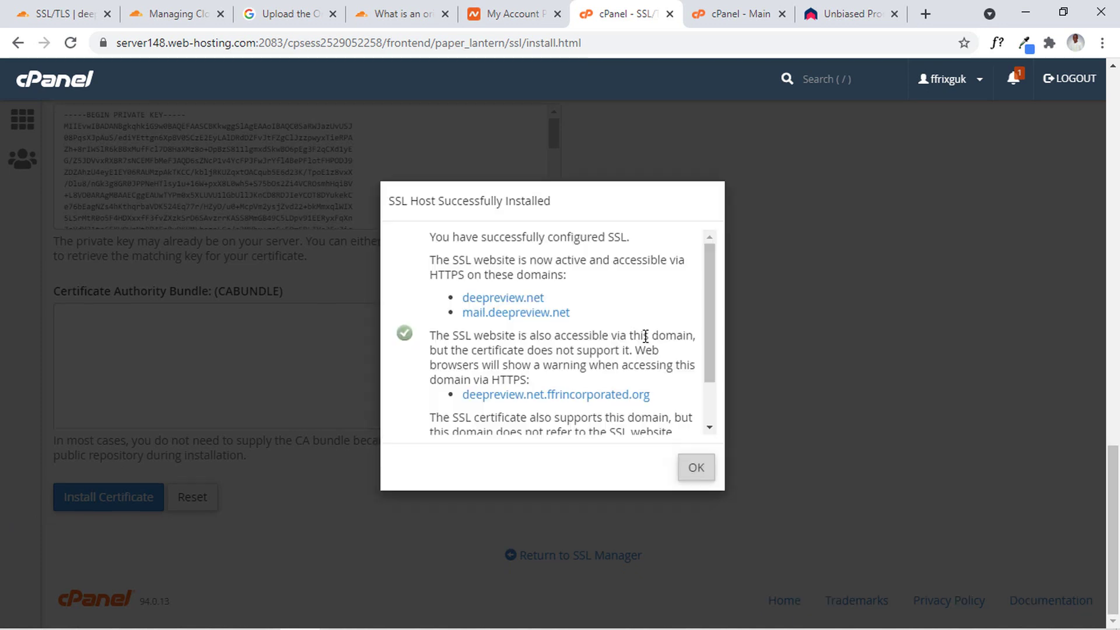
click(703, 468)
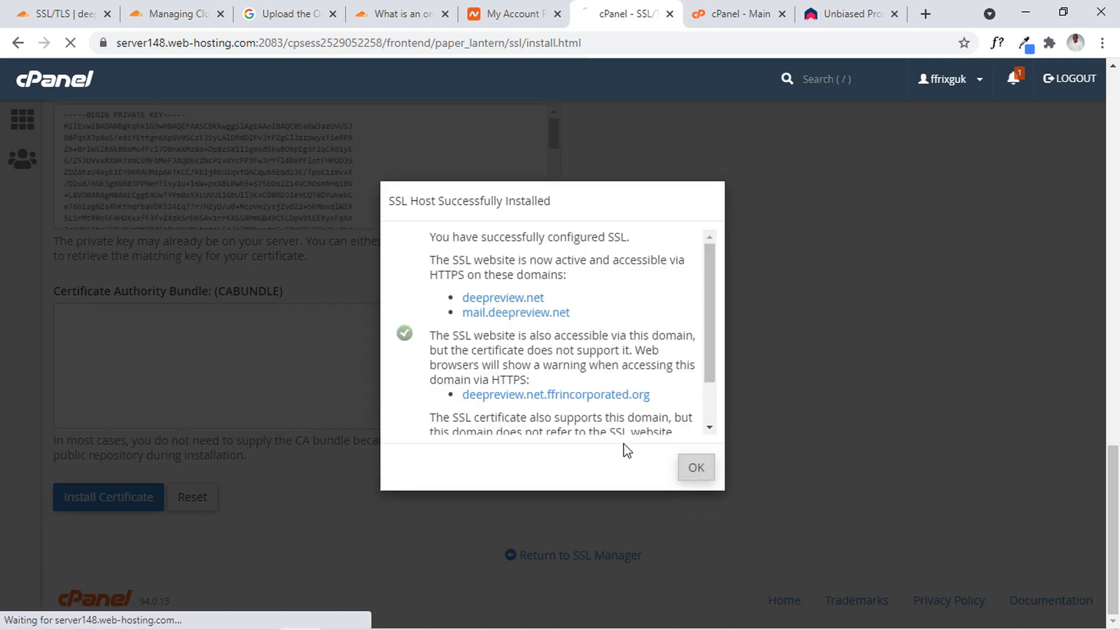
click(333, 14)
click(332, 14)
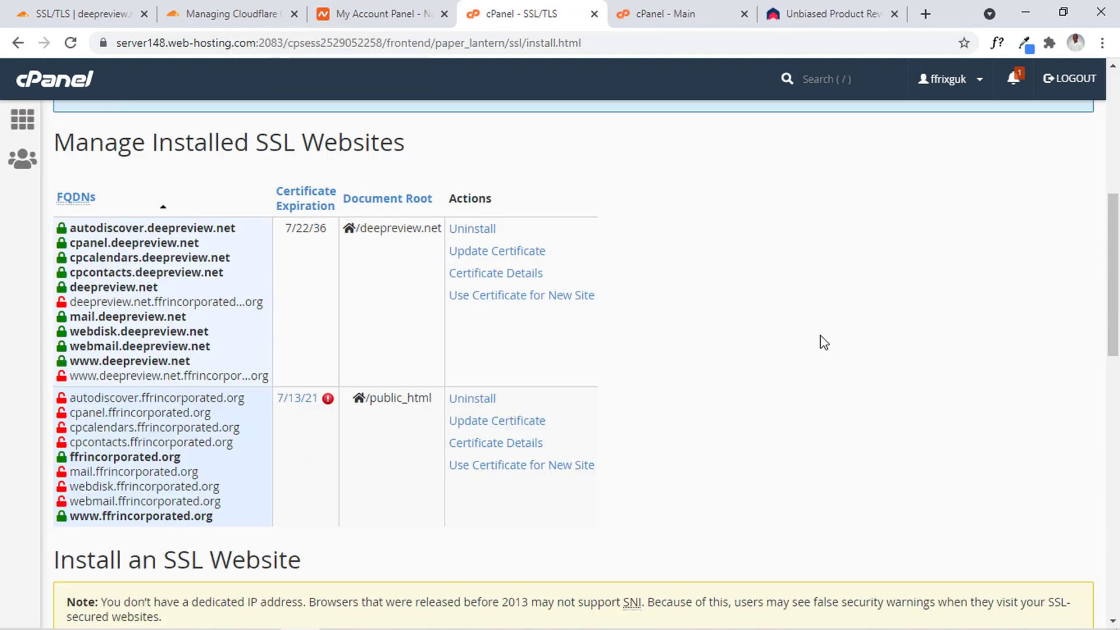
Examine the certificate details for deepreview.net, including its issuer and expiration, and review the installed SSL websites.
click(490, 274)
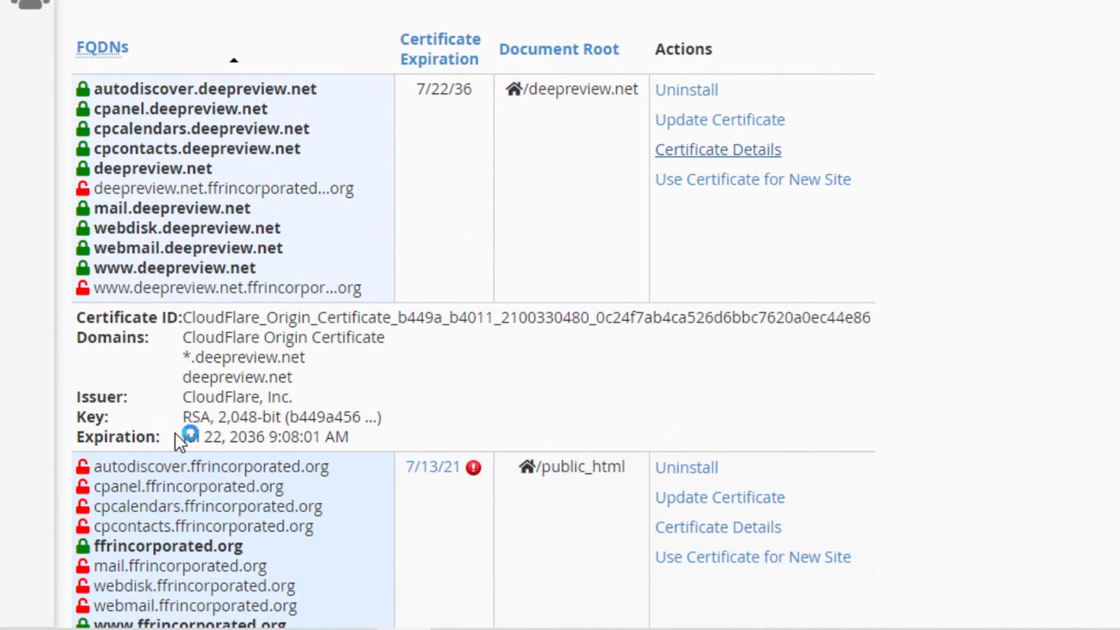
drag(135, 487, 237, 478)
drag(326, 421, 380, 427)
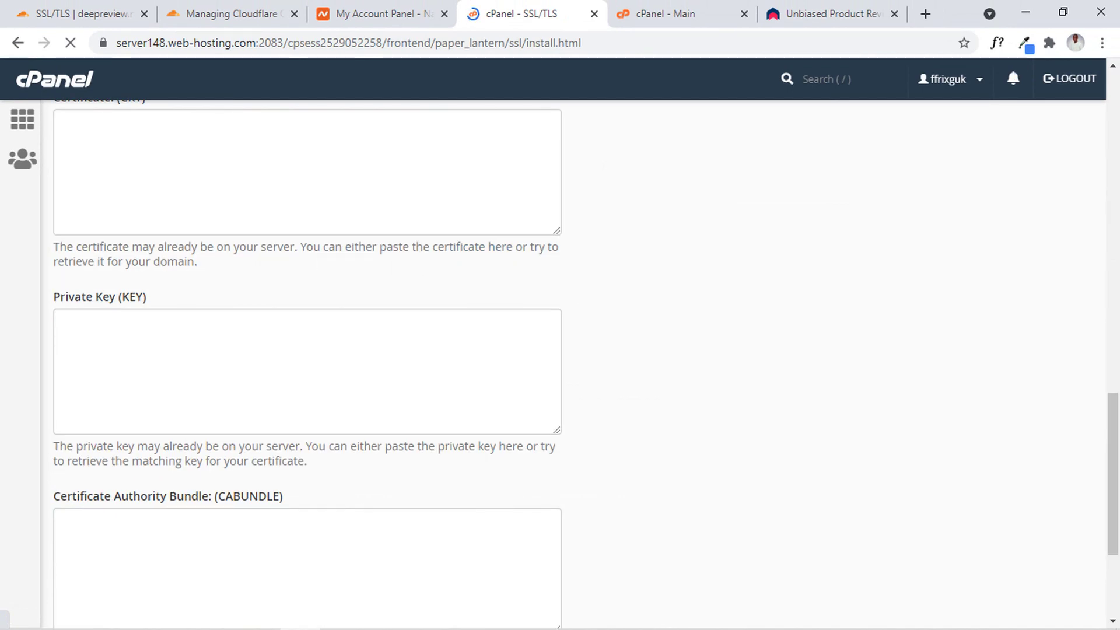
mouse_move(1115, 281)
mouse_down()
mouse_move(1115, 422)
mouse_move(1118, 281)
mouse_up()
scroll(1118, 357, up, 3)
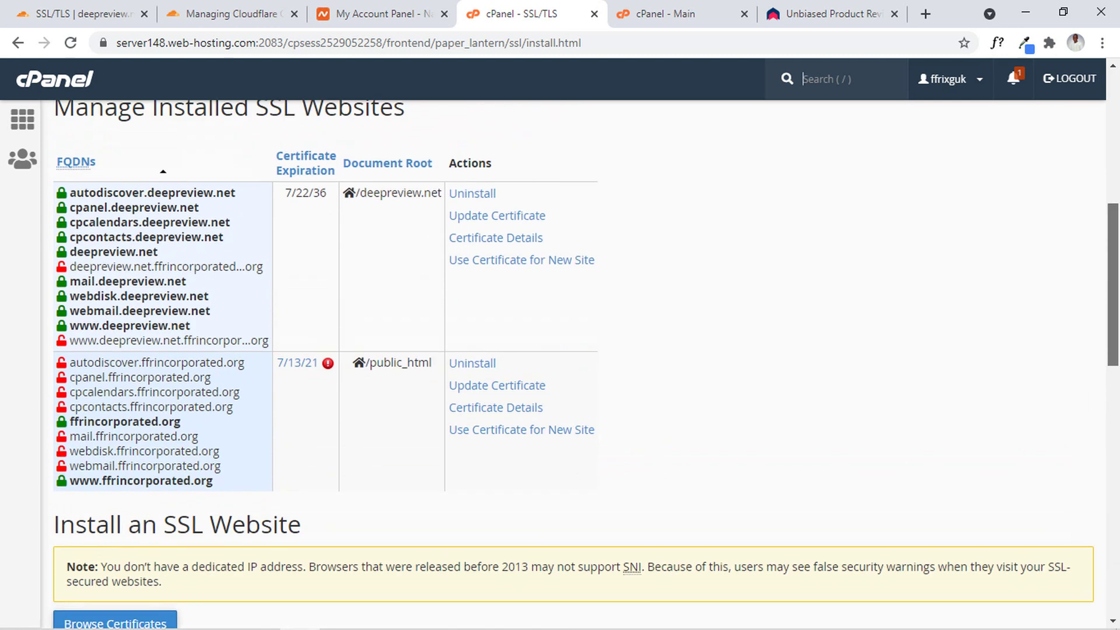
key(ctrl+t)
text(ssl)
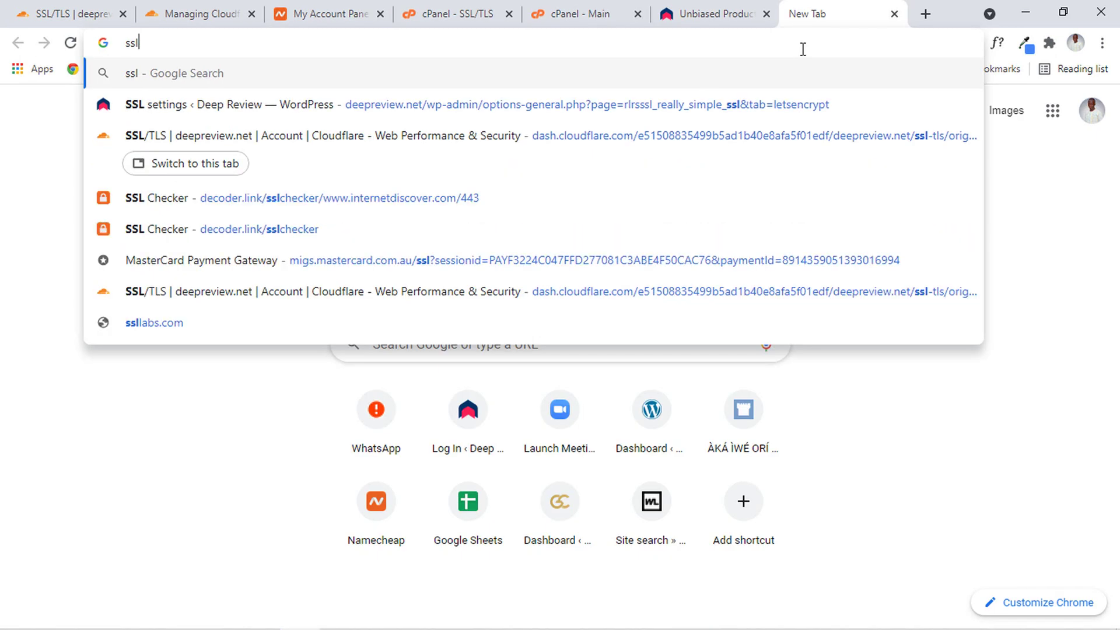
click(419, 228)
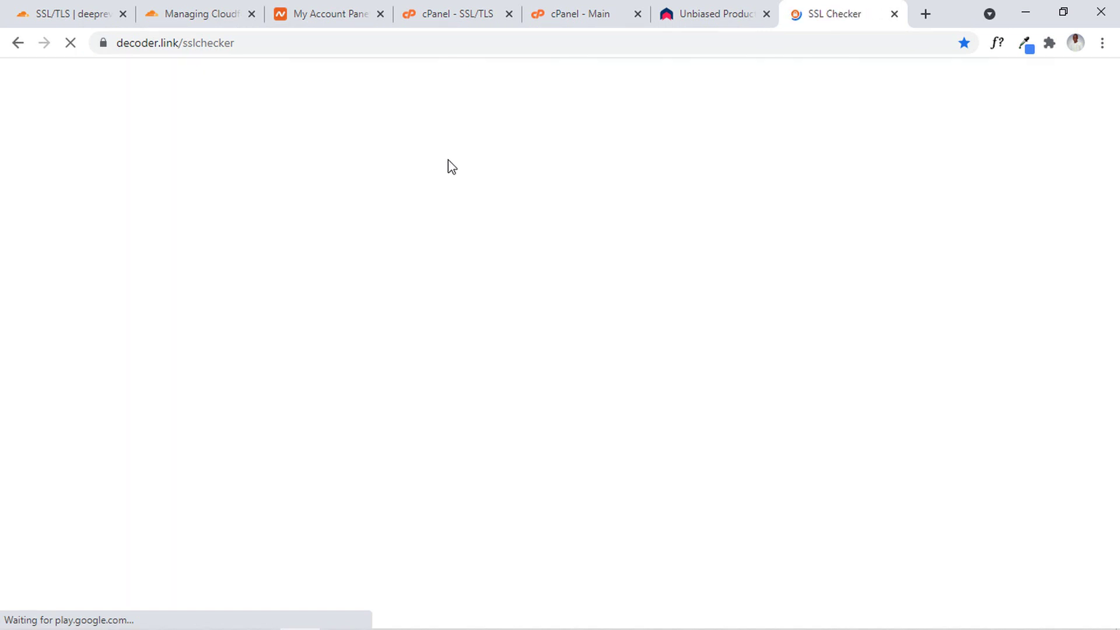
click(370, 352)
key(ctrl+v)
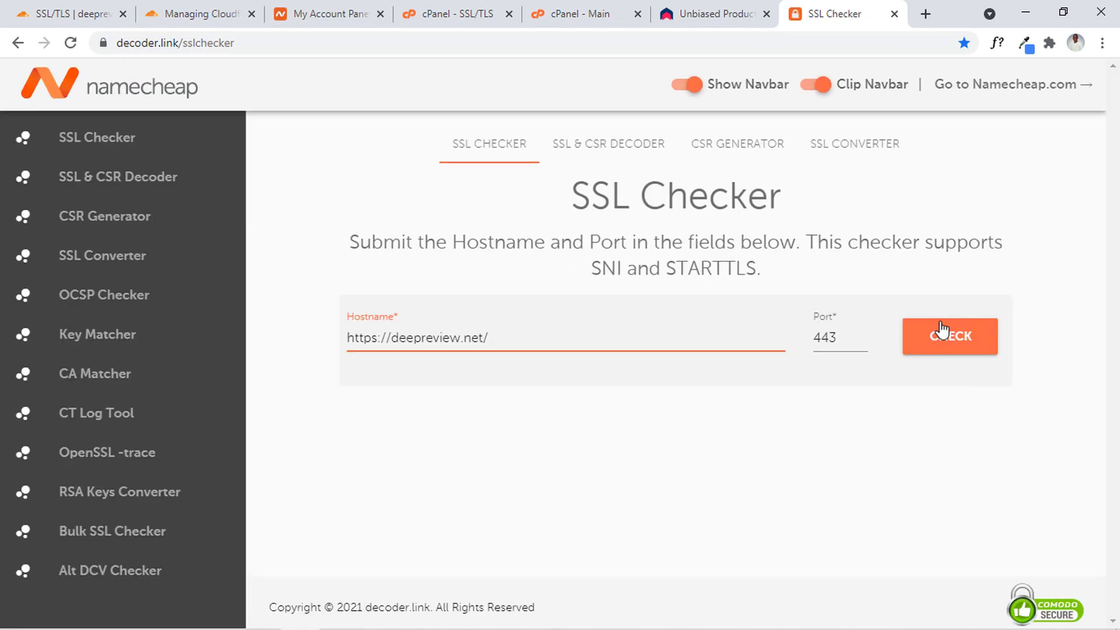
click(940, 330)
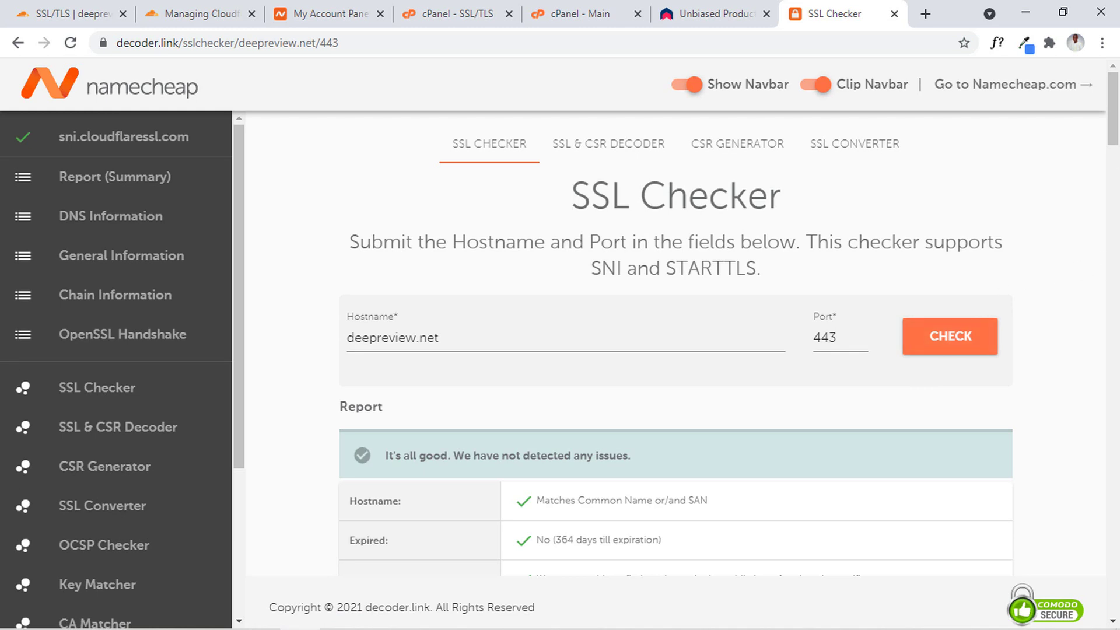
Examine the SSL report for deepreview.net, from the overall verdict to the chain certificate's common name.
drag(1116, 121, 1117, 157)
triple_click(466, 179)
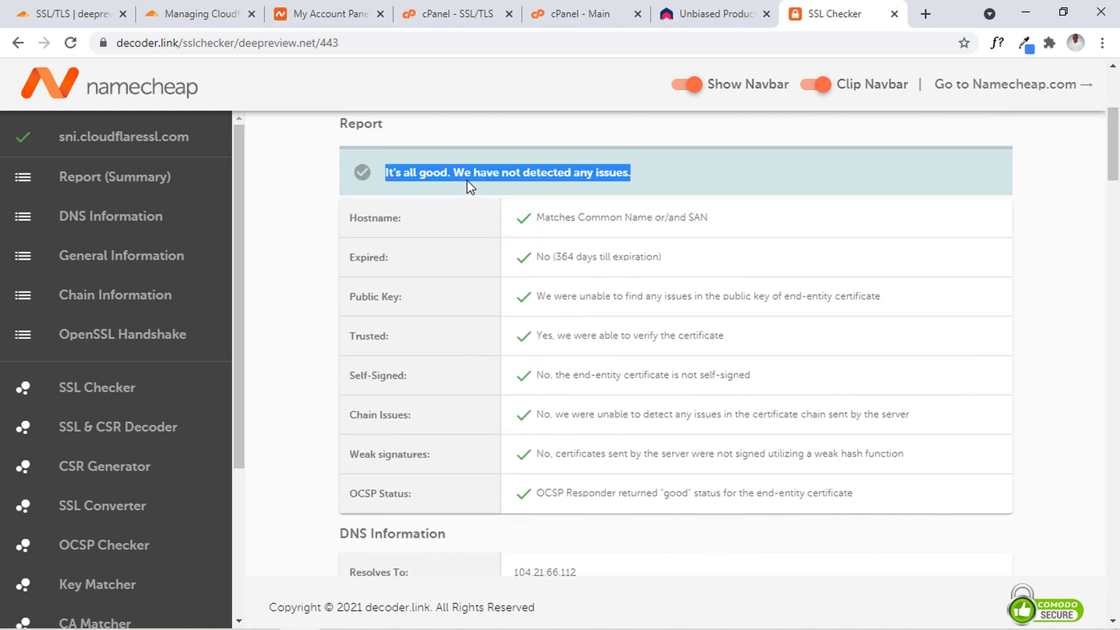
drag(1117, 157, 1118, 385)
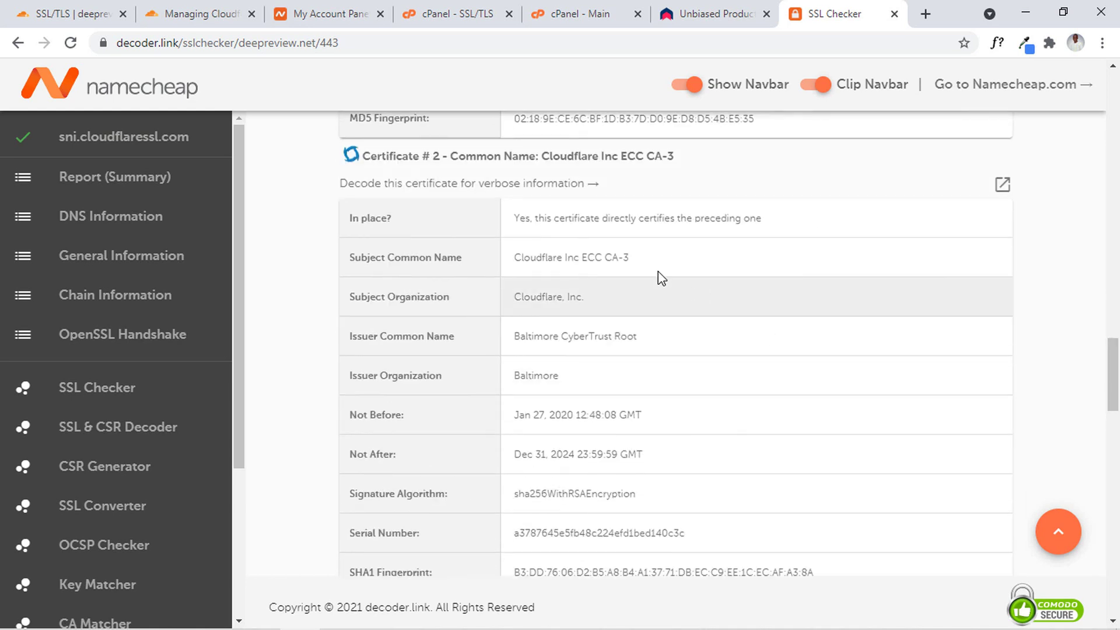
double_click(572, 156)
click(576, 158)
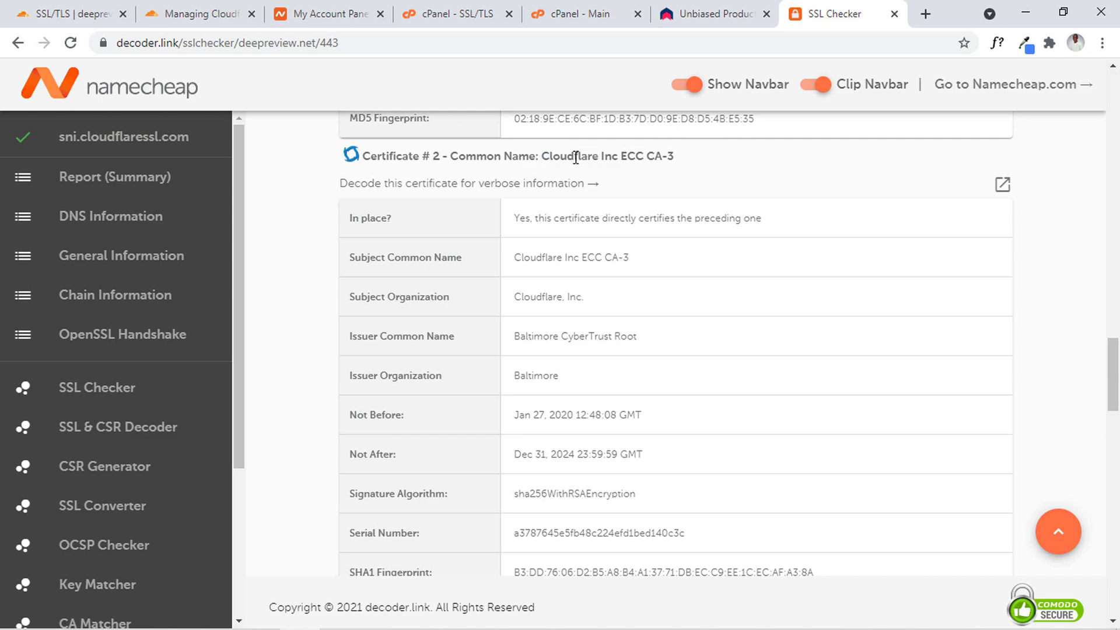
drag(698, 159, 388, 186)
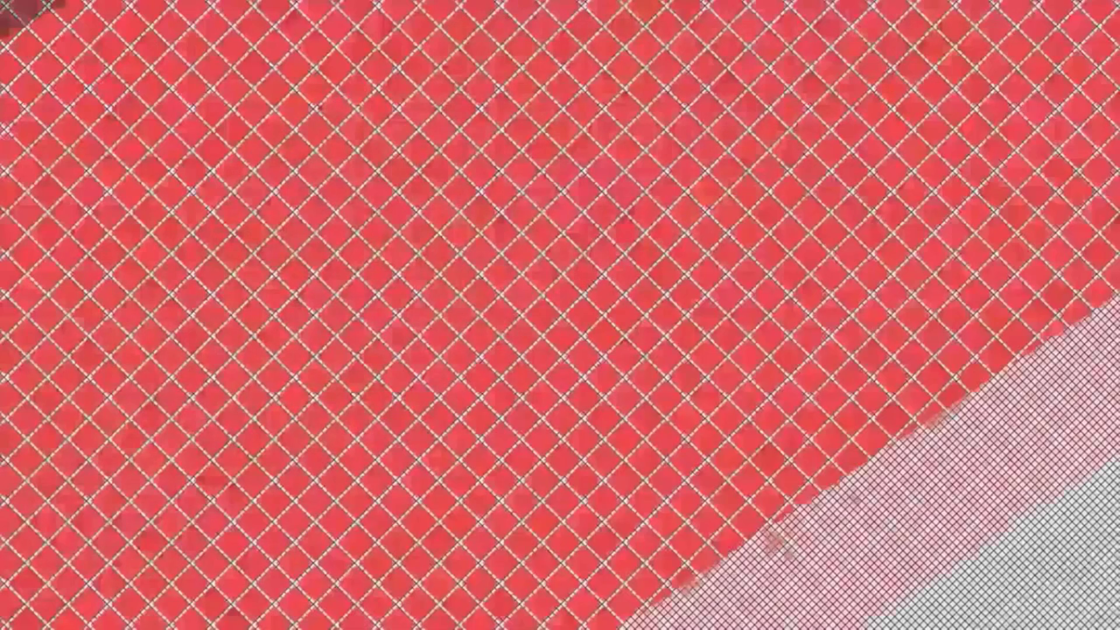